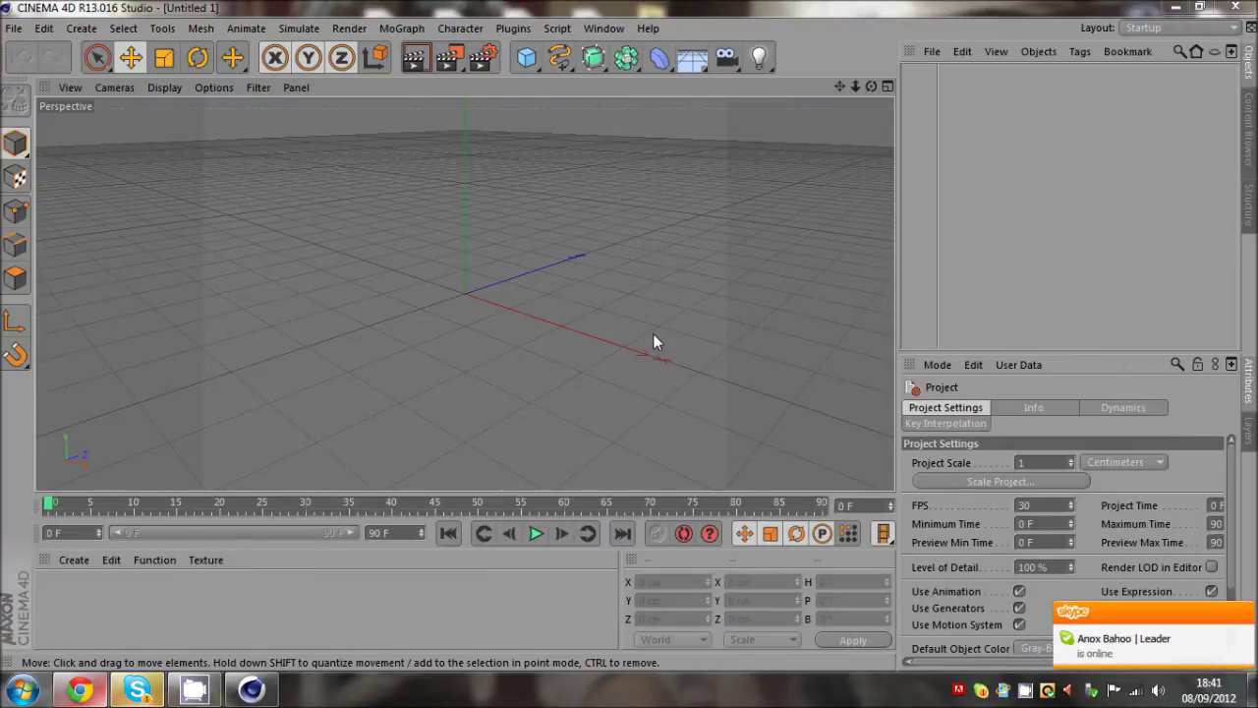
Switch to Google Chrome and open the signed-in account's own channel page on YouTube
{"action": "left_click", "coordinate": [14, 30]}
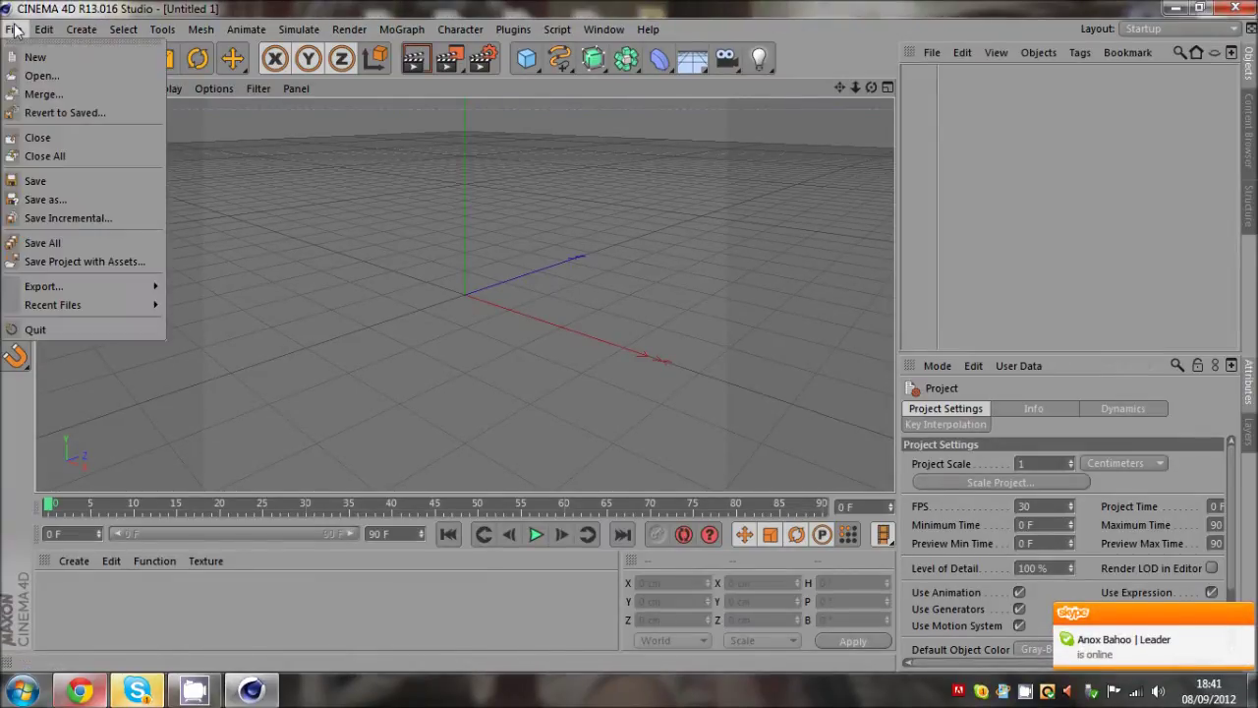
{"action": "left_click", "coordinate": [213, 541]}
{"action": "left_click", "coordinate": [80, 691]}
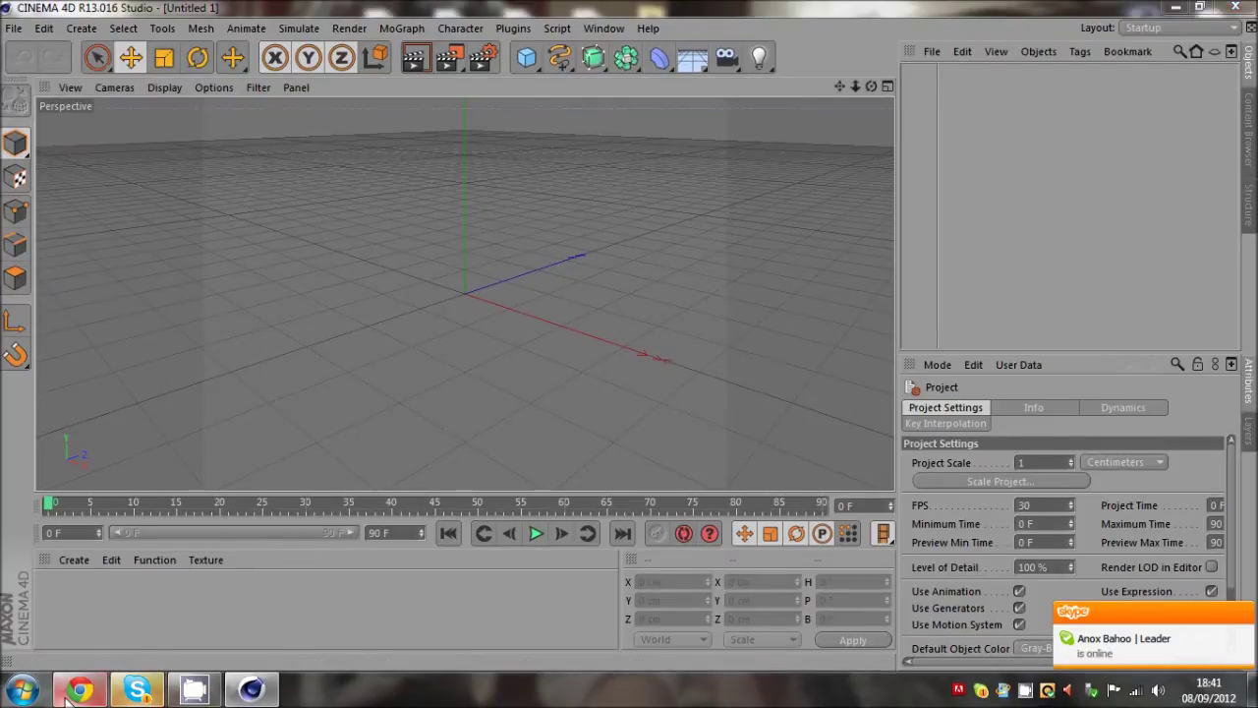
{"action": "left_click", "coordinate": [568, 11]}
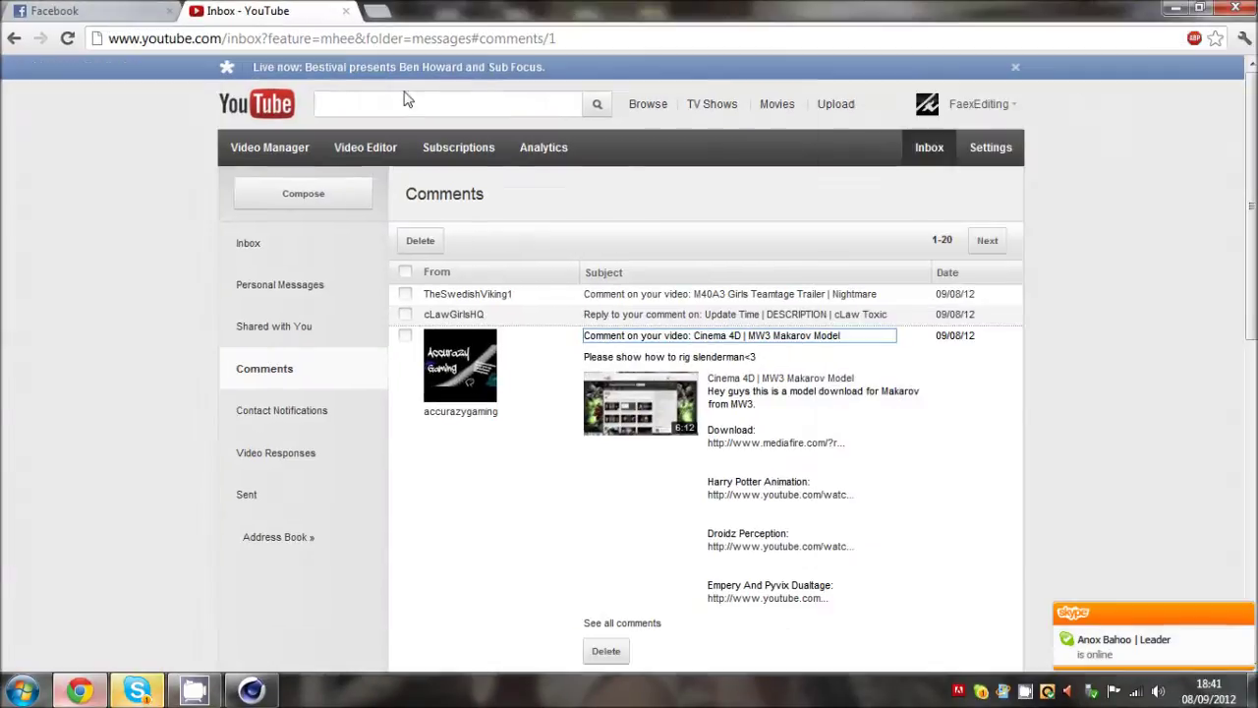
{"action": "left_click", "coordinate": [968, 103]}
{"action": "left_click", "coordinate": [919, 147]}
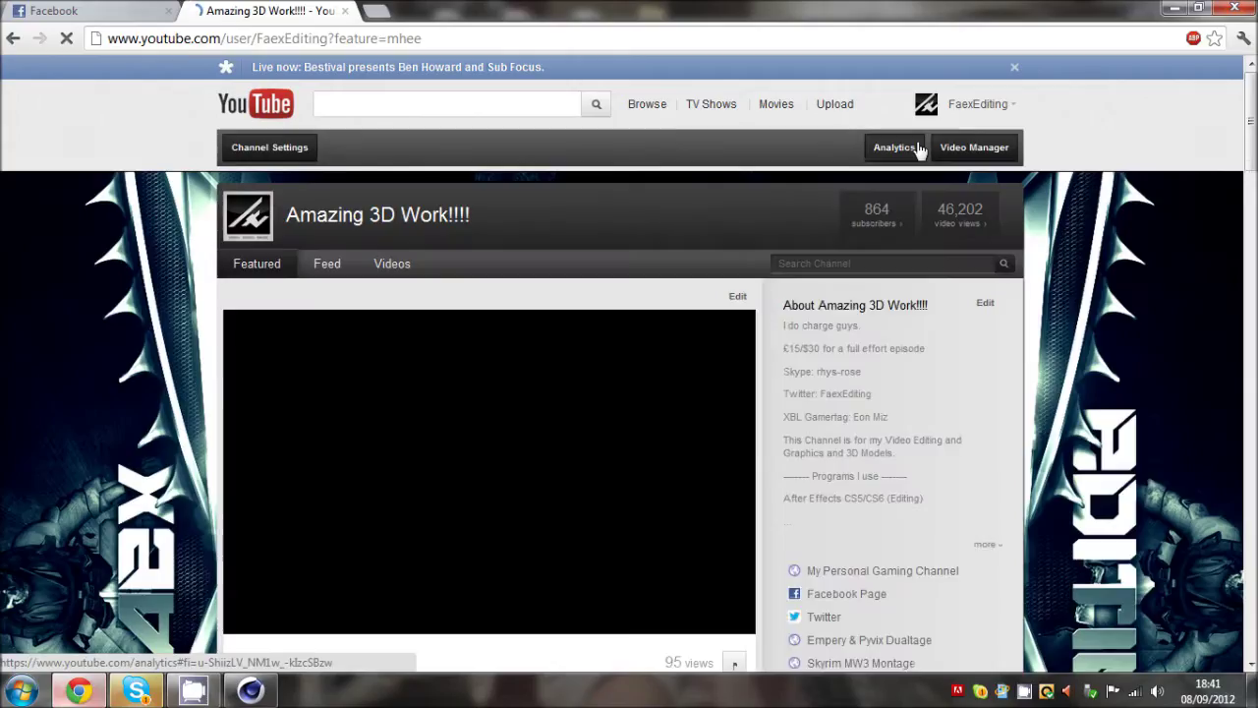
Open the Cinema 4D & 3DS Max Models channel from the channel page's list and display its uploaded videos
{"action": "scroll", "coordinate": [988, 536], "scroll_direction": "down", "scroll_amount": 10}
{"action": "scroll", "coordinate": [980, 563], "scroll_direction": "down", "scroll_amount": 3}
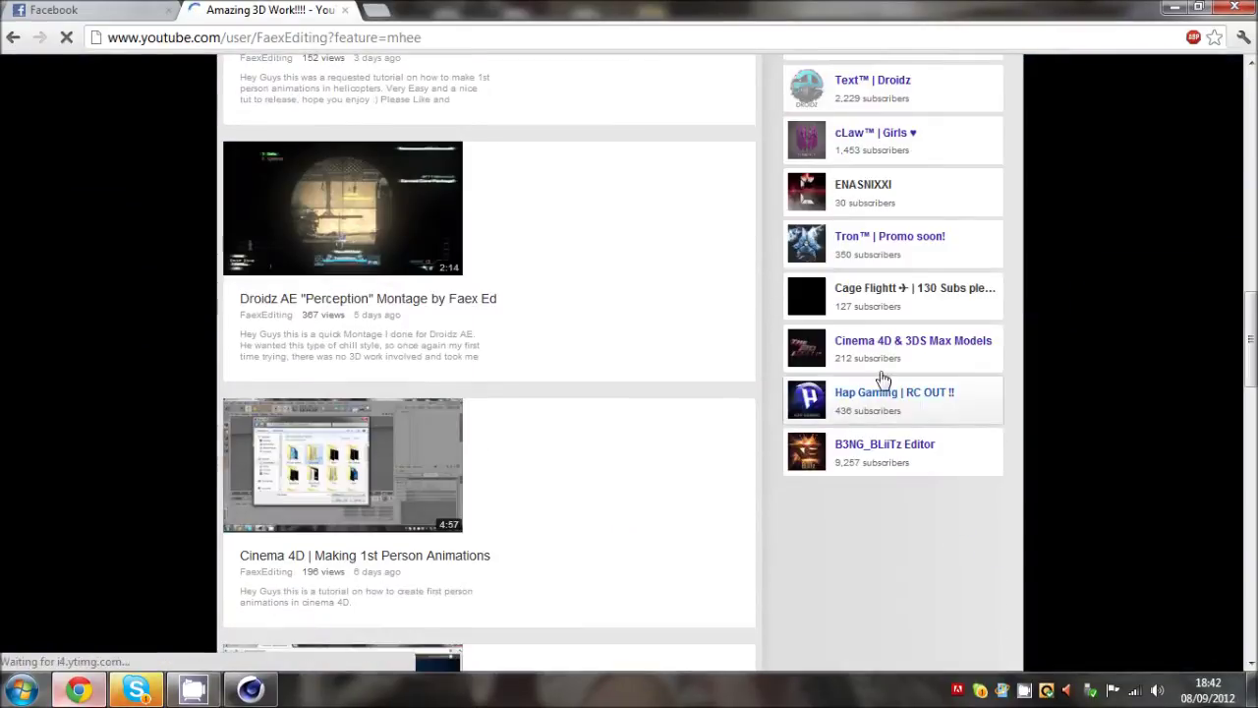
{"action": "left_click", "coordinate": [928, 344]}
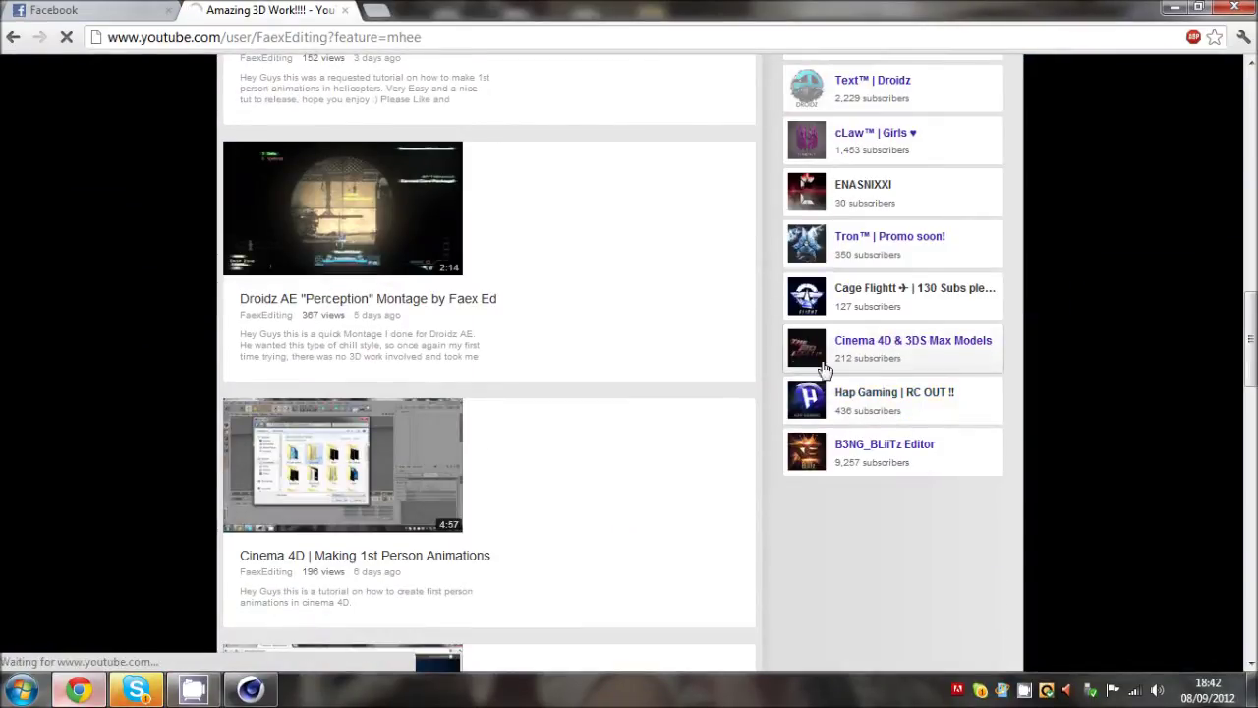
{"action": "double_click", "coordinate": [356, 40]}
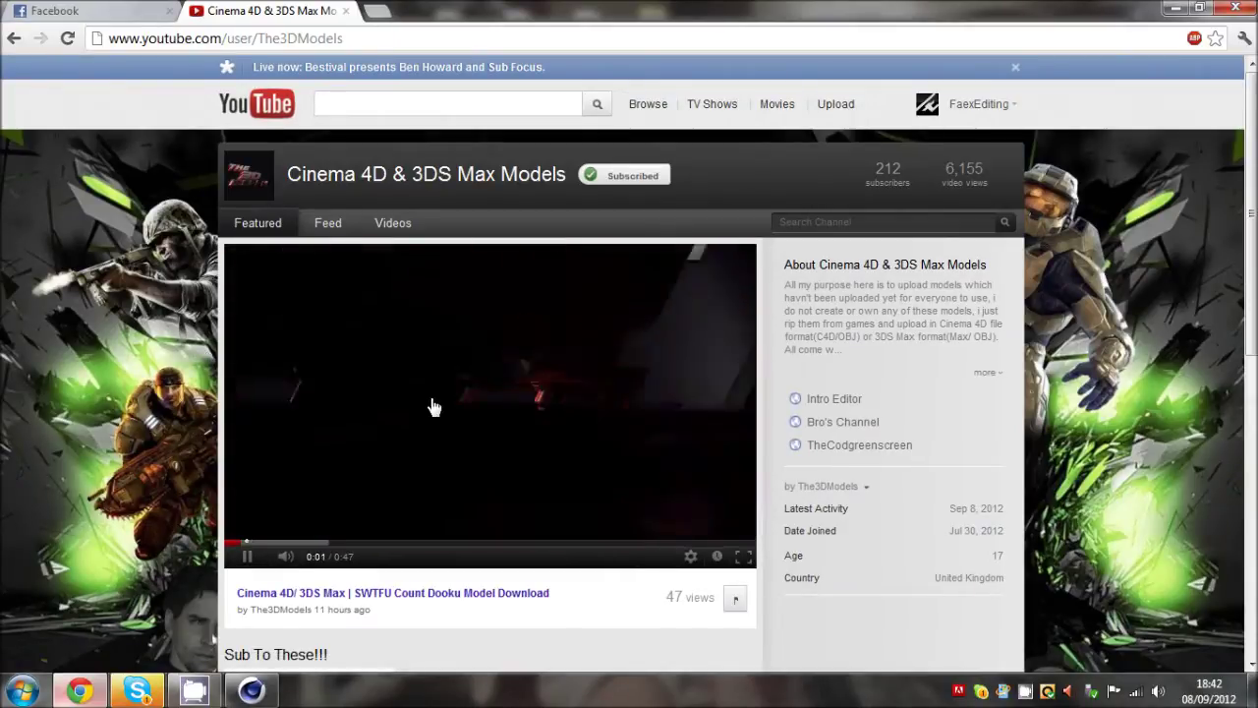
{"action": "left_click", "coordinate": [415, 334]}
{"action": "left_click", "coordinate": [393, 223]}
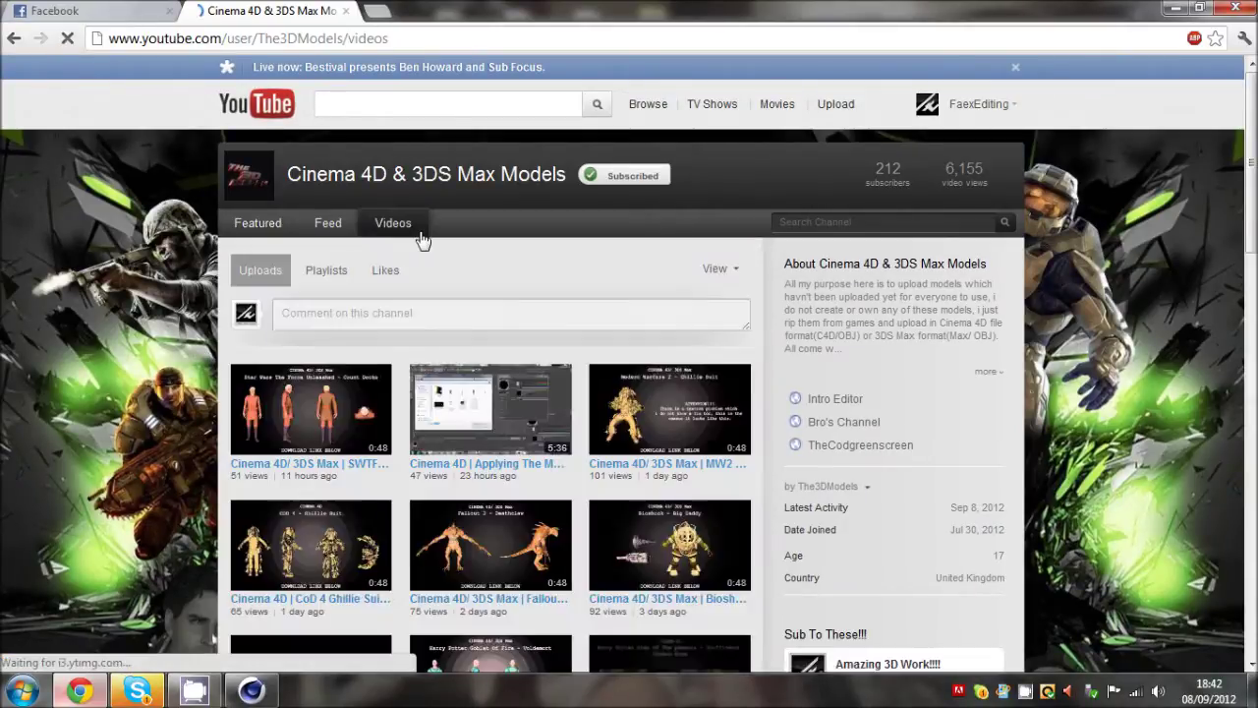
Open the "Cinema 4D/ 3DS Max | Slender Model Download" video from the uploads and pause it
{"action": "scroll", "coordinate": [492, 324], "scroll_direction": "down", "scroll_amount": 5}
{"action": "scroll", "coordinate": [491, 331], "scroll_direction": "down", "scroll_amount": 6}
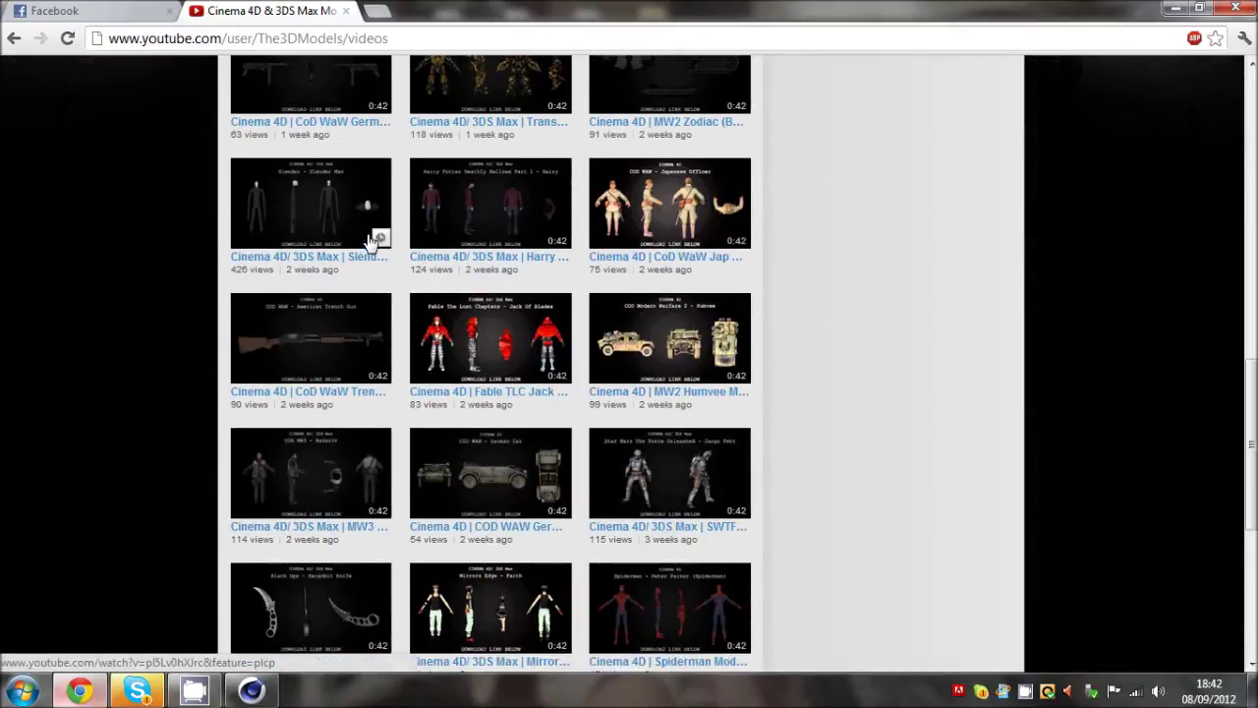
{"action": "left_click", "coordinate": [371, 241]}
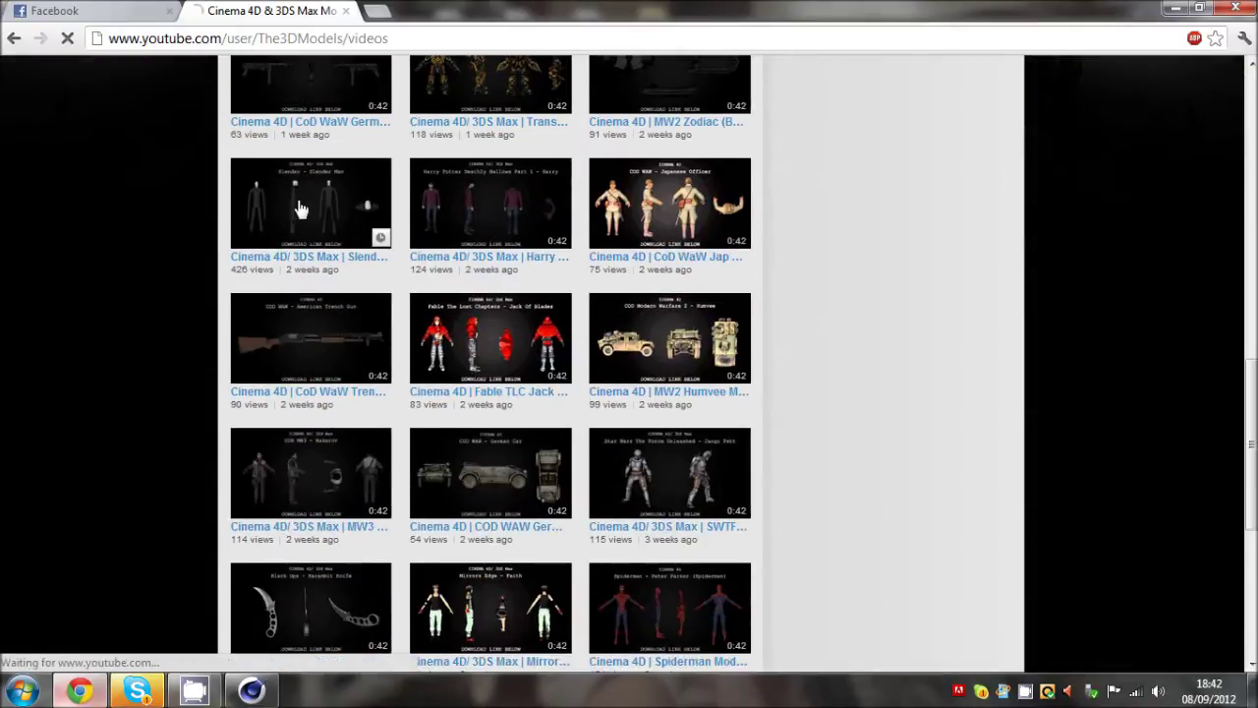
{"action": "left_click", "coordinate": [482, 635]}
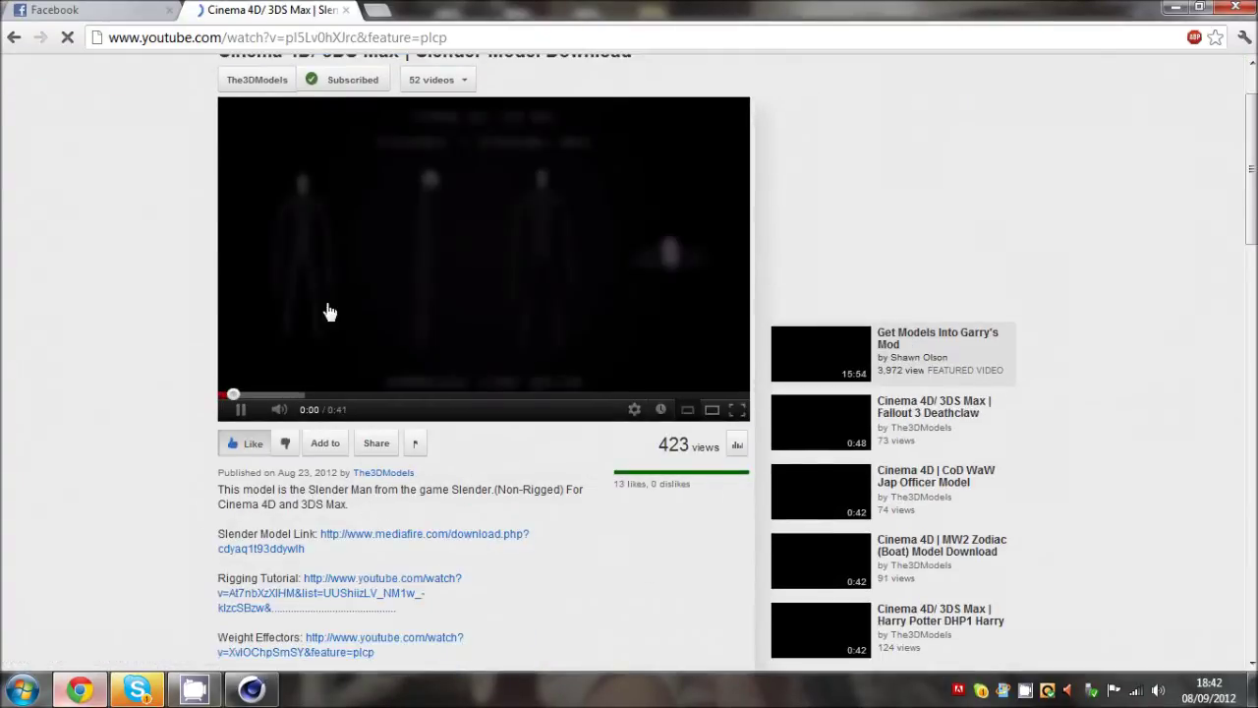
{"action": "left_click", "coordinate": [329, 311]}
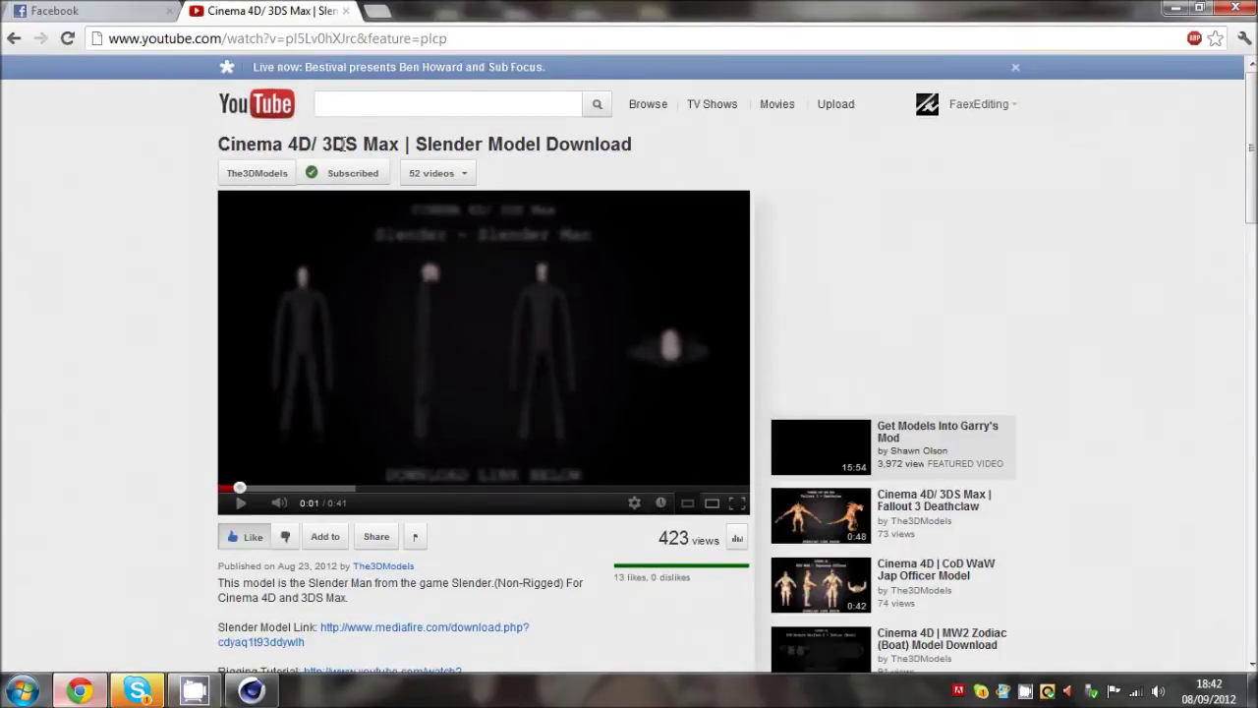
{"action": "left_click", "coordinate": [391, 138]}
Return to Cinema 4D and open Slender Model.c4d from Documents > Faex Editing > Editing Extra Materials > 3d models > Slender
{"action": "left_click", "coordinate": [1175, 8]}
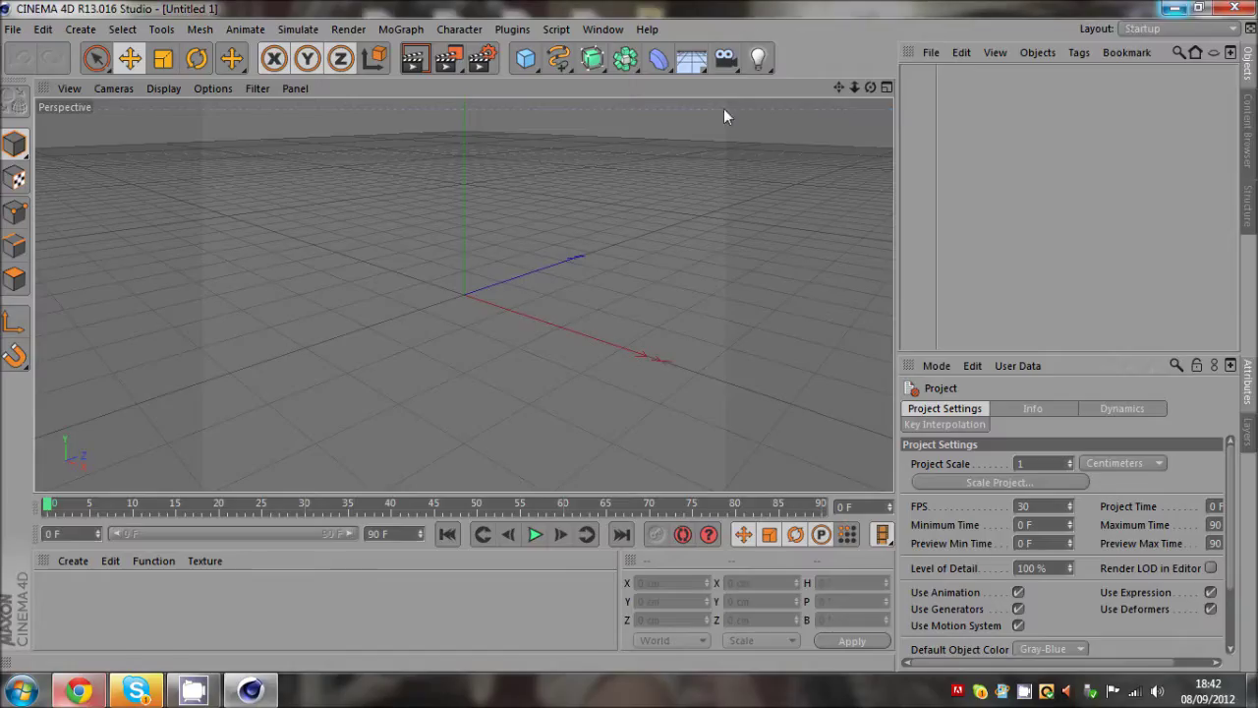
{"action": "left_click", "coordinate": [14, 28]}
{"action": "left_click", "coordinate": [33, 79]}
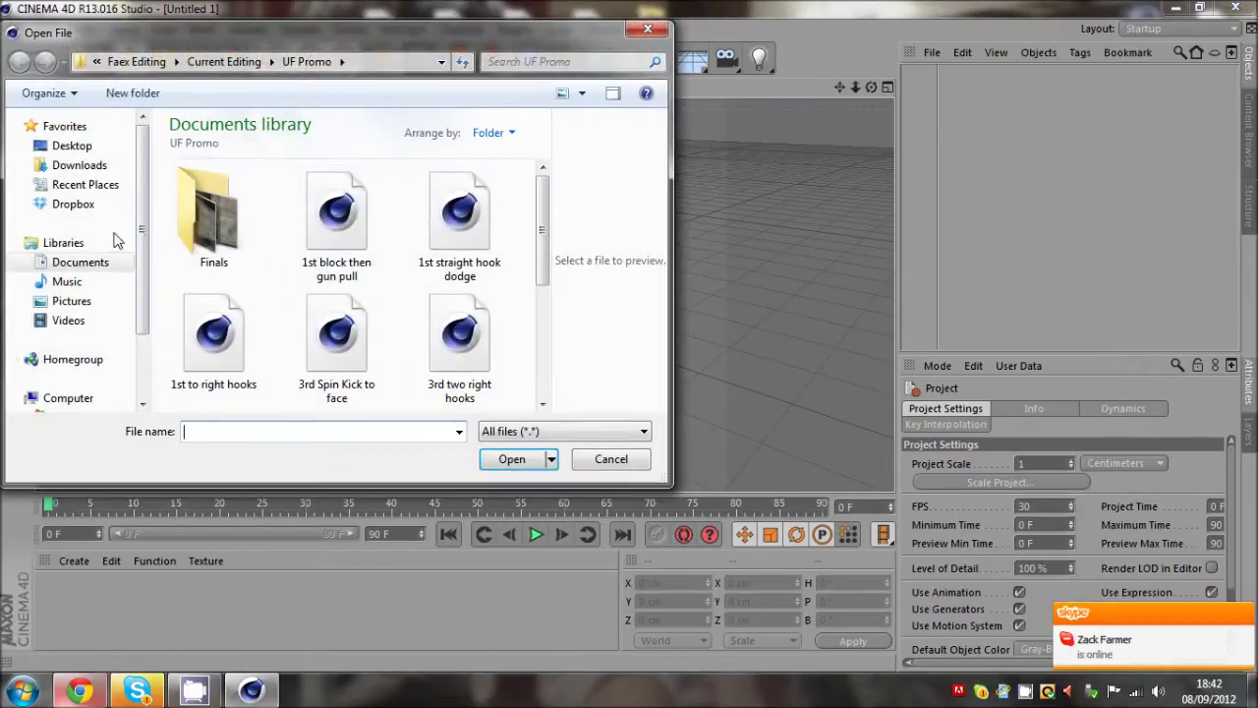
{"action": "left_click", "coordinate": [79, 262]}
{"action": "double_click", "coordinate": [330, 359]}
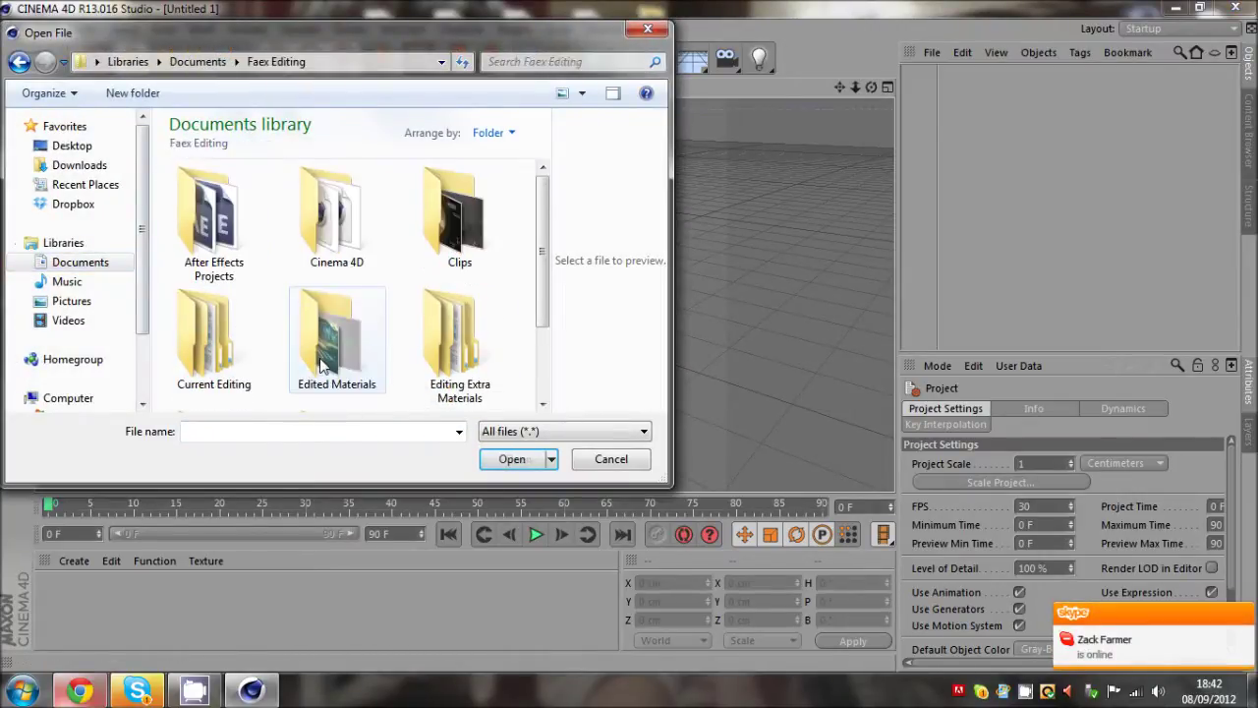
{"action": "double_click", "coordinate": [447, 339]}
{"action": "double_click", "coordinate": [329, 212]}
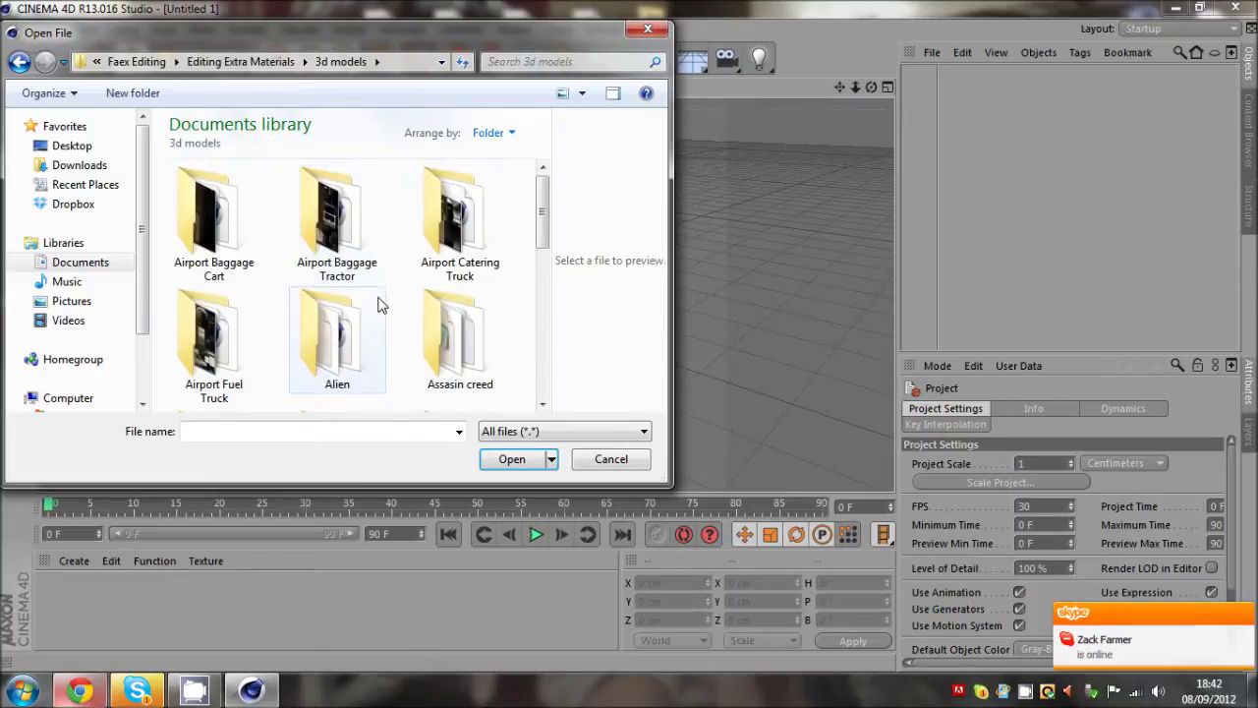
{"action": "scroll", "coordinate": [379, 301], "scroll_direction": "down", "scroll_amount": 10}
{"action": "left_click", "coordinate": [356, 261]}
{"action": "double_click", "coordinate": [357, 263]}
{"action": "double_click", "coordinate": [306, 233]}
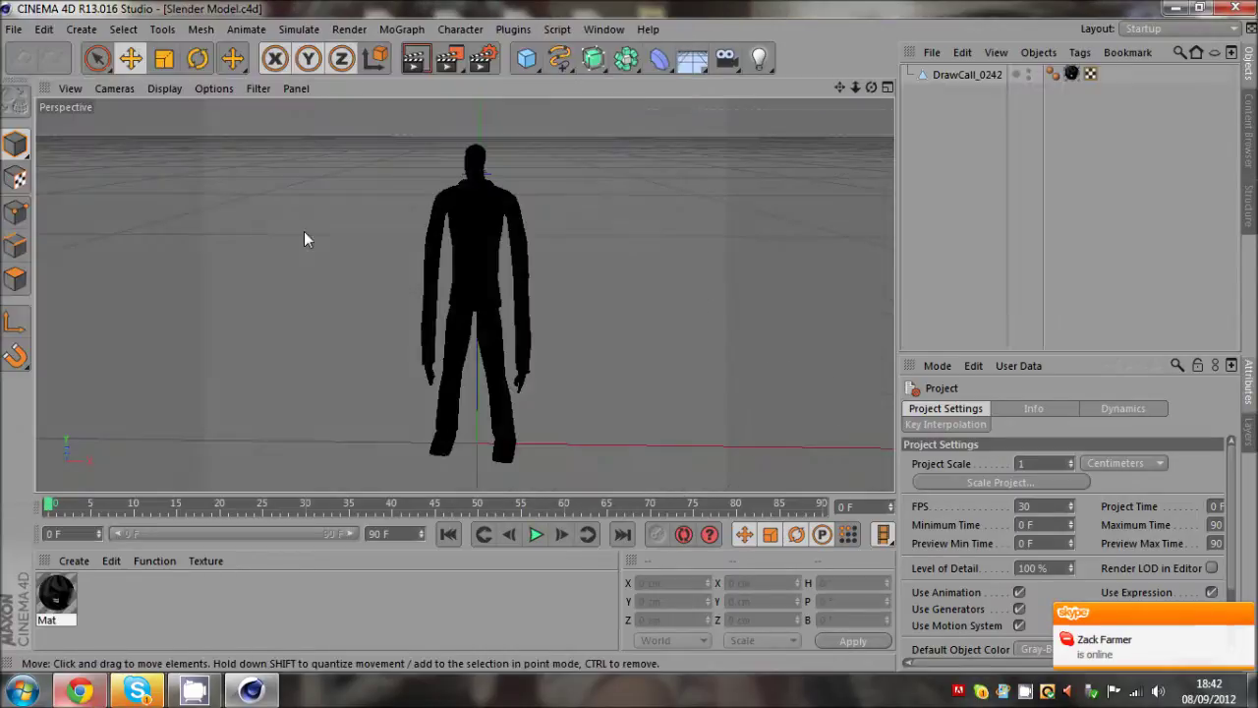
Load the 3ec230ea image from the Slender model's Texture folder as the Mat material's color texture
{"action": "double_click", "coordinate": [70, 583]}
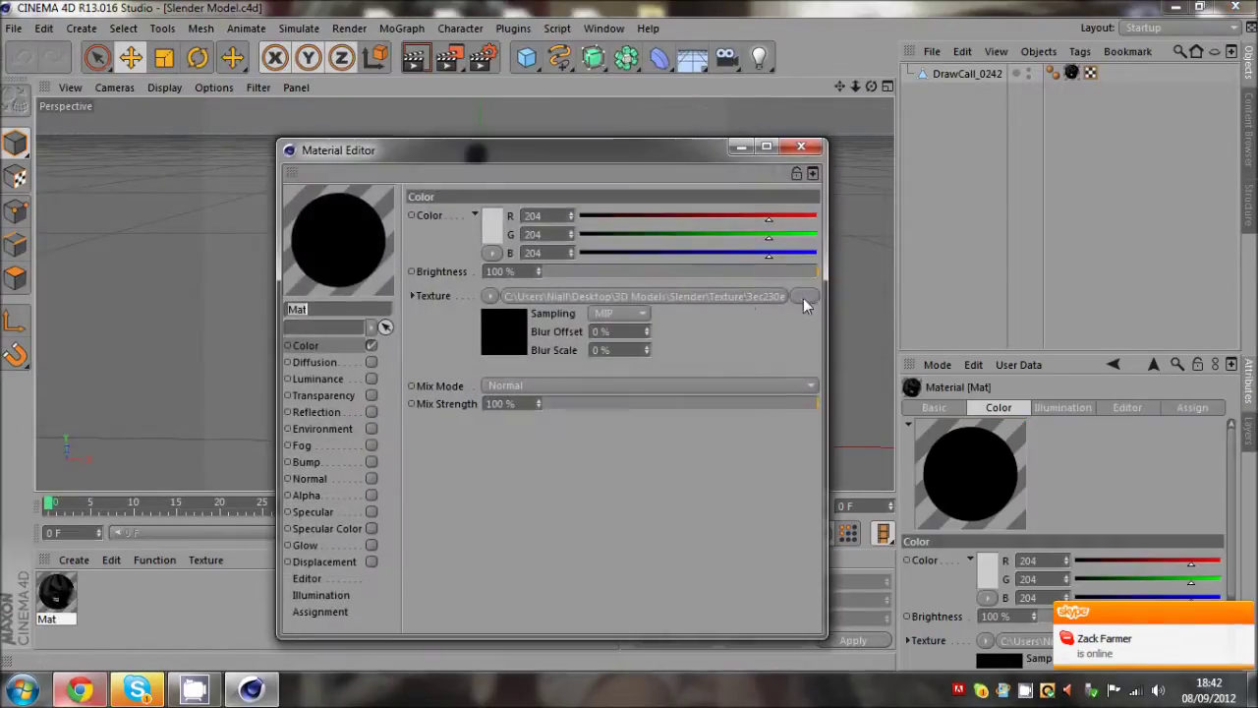
{"action": "left_click", "coordinate": [802, 297]}
{"action": "left_click", "coordinate": [474, 385]}
{"action": "double_click", "coordinate": [475, 383]}
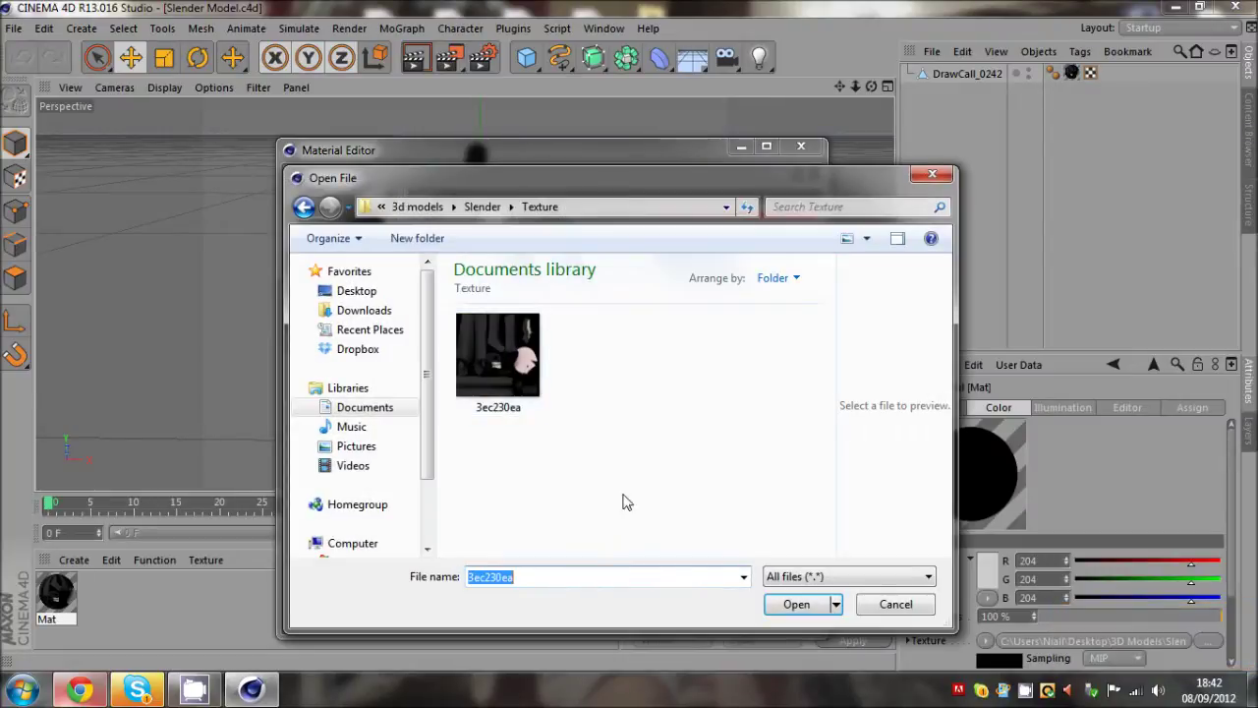
{"action": "key", "text": "Return"}
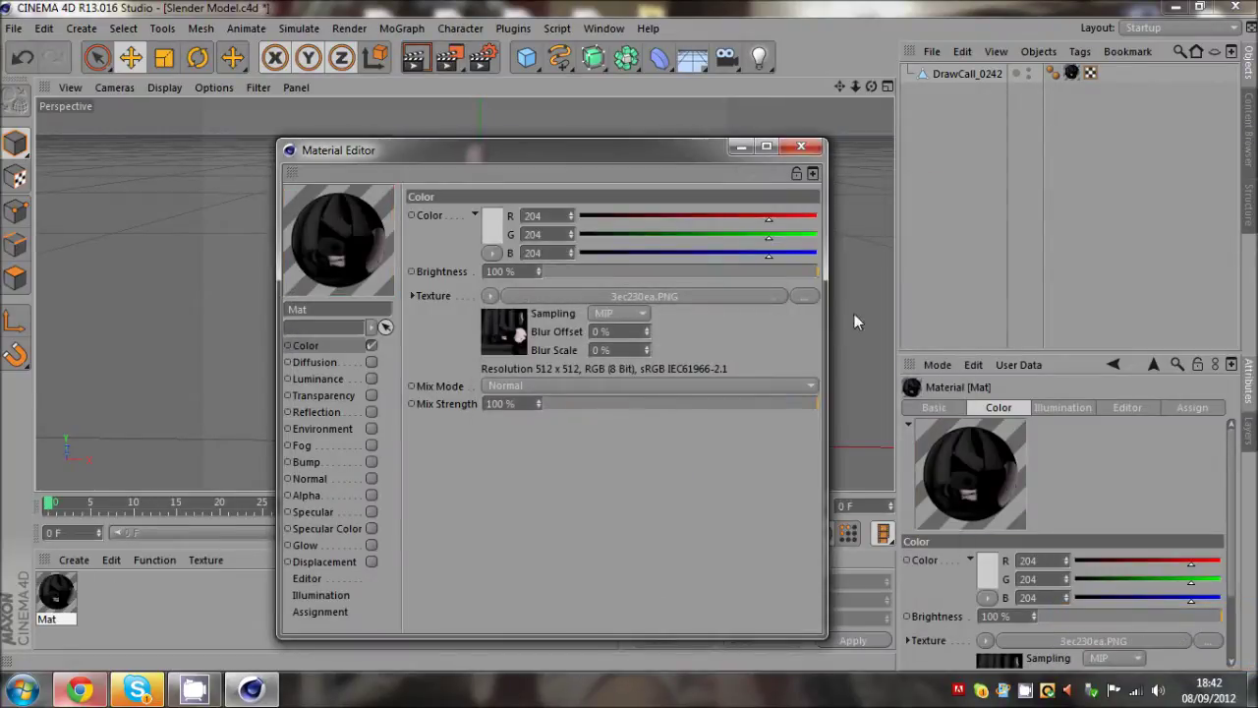
{"action": "left_click", "coordinate": [804, 295]}
{"action": "left_click", "coordinate": [494, 359]}
{"action": "key", "text": "Return"}
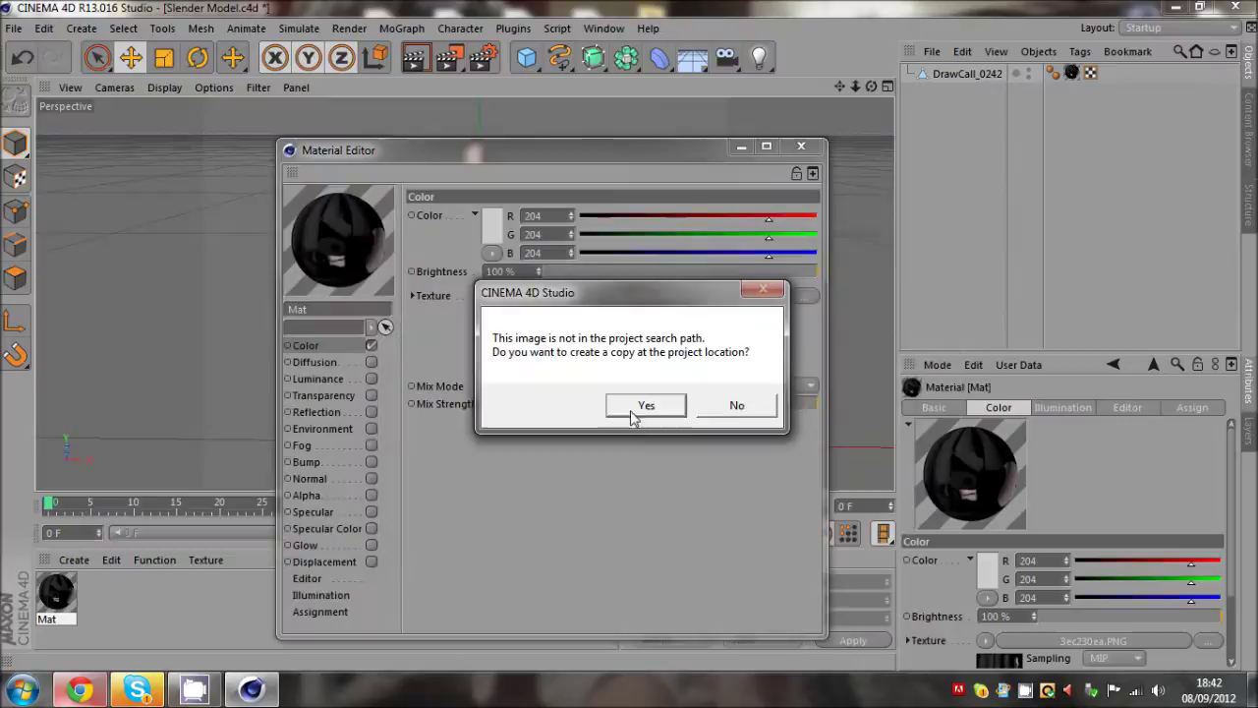
{"action": "left_click", "coordinate": [646, 405]}
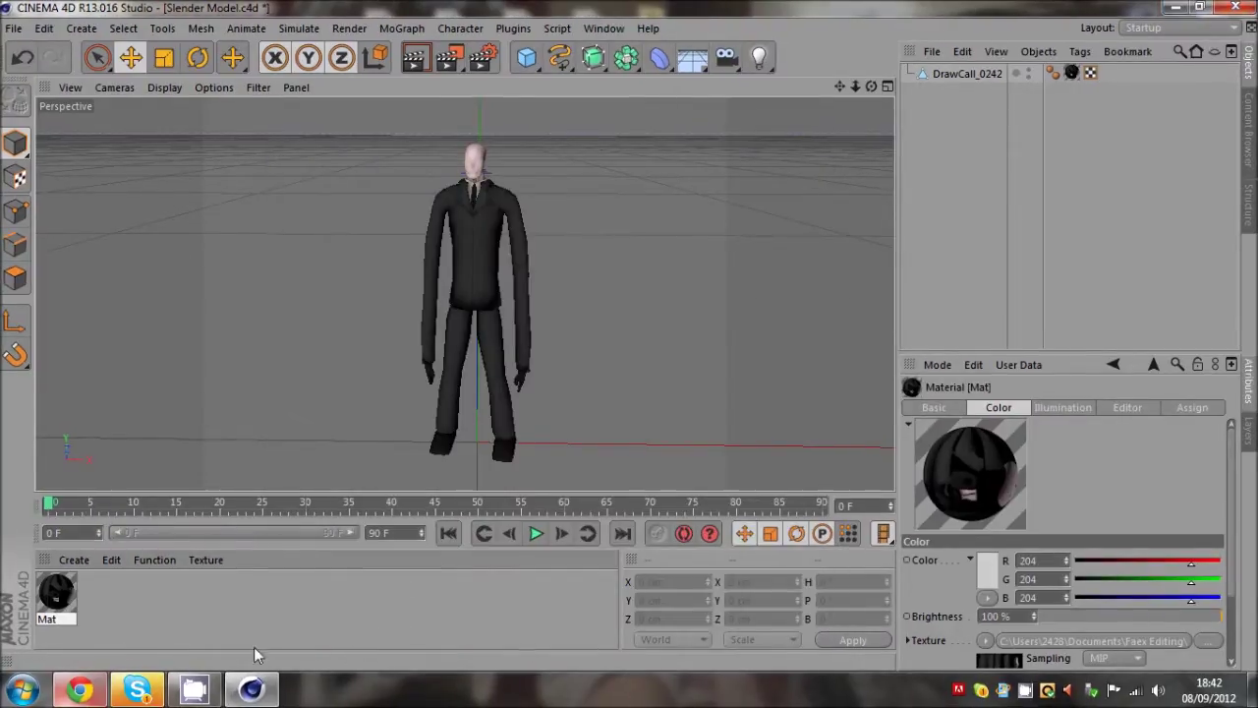
In Windows Explorer, open the Slender folder under 3d models and delete the extra item beside the Texture folder and Slender Model file
{"action": "left_click", "coordinate": [24, 690]}
{"action": "left_click", "coordinate": [280, 315]}
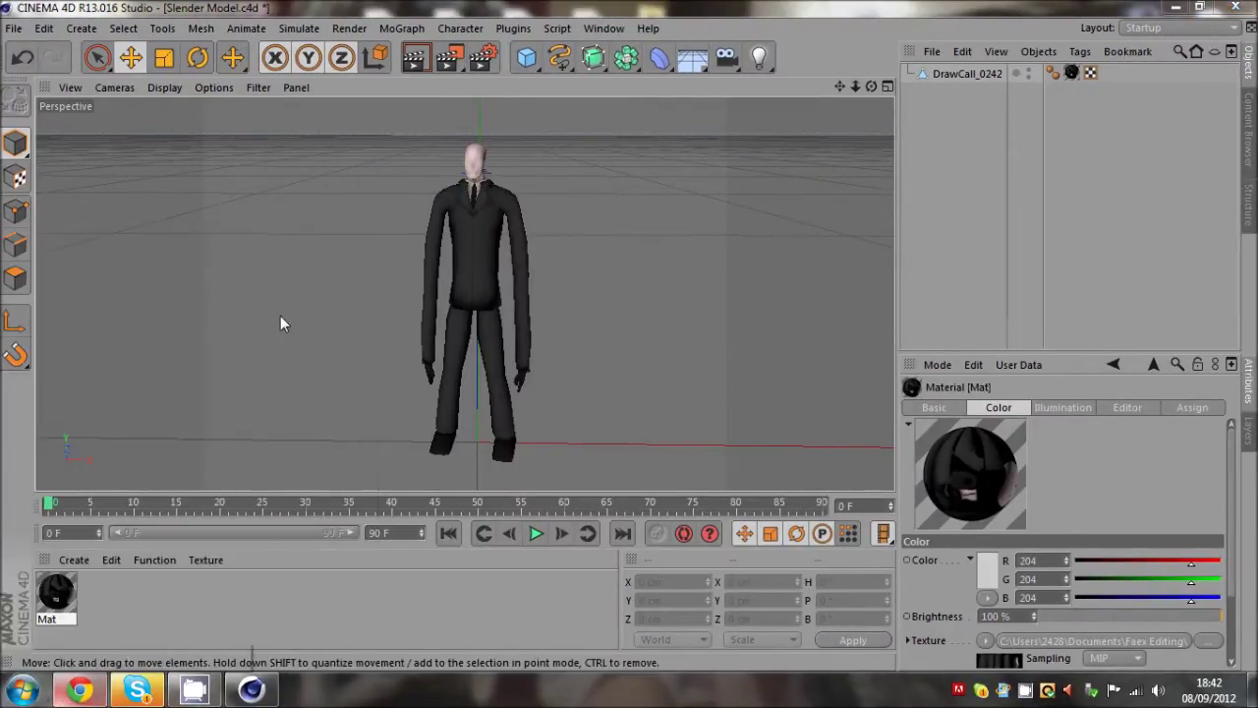
{"action": "double_click", "coordinate": [497, 501]}
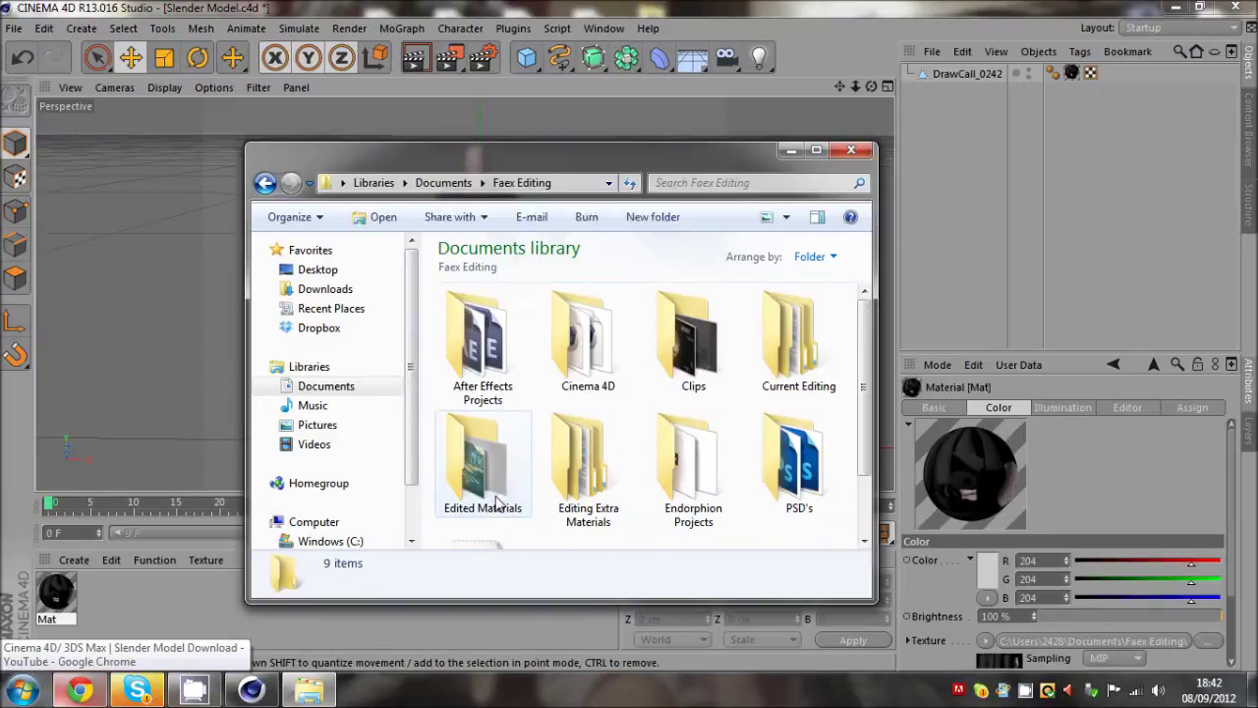
{"action": "double_click", "coordinate": [584, 462]}
{"action": "double_click", "coordinate": [580, 344]}
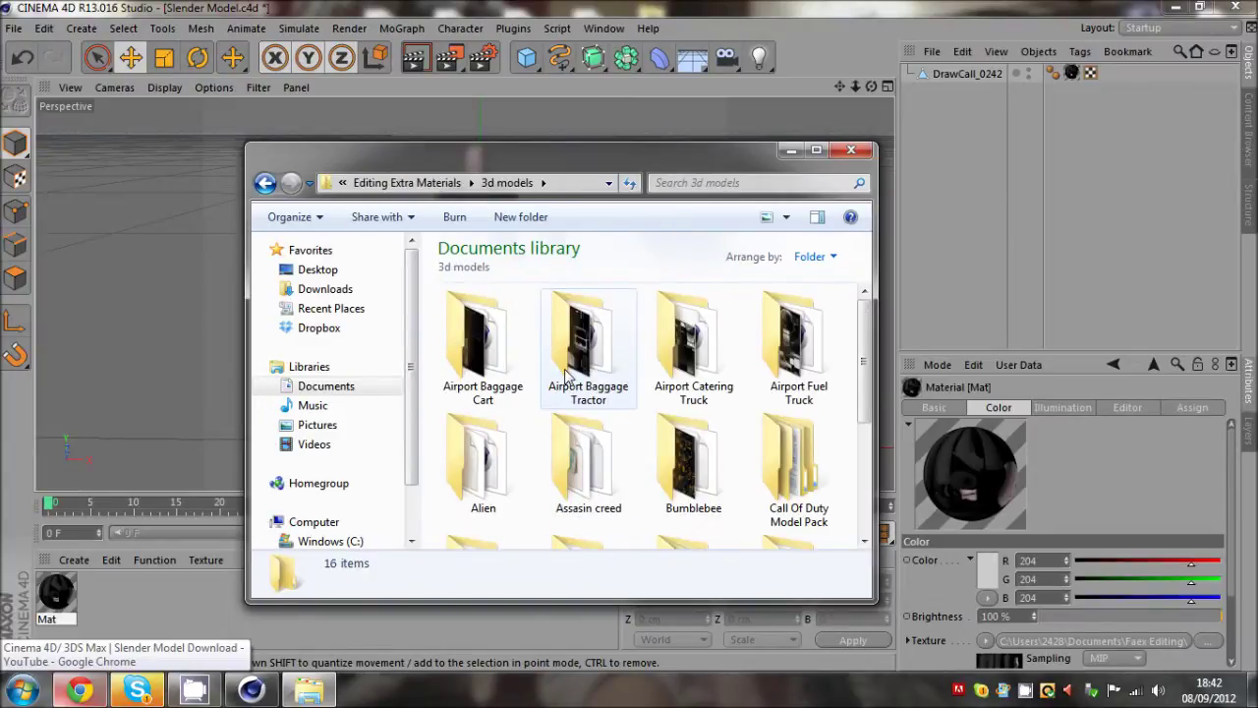
{"action": "scroll", "coordinate": [565, 378], "scroll_direction": "down", "scroll_amount": 3}
{"action": "double_click", "coordinate": [587, 487]}
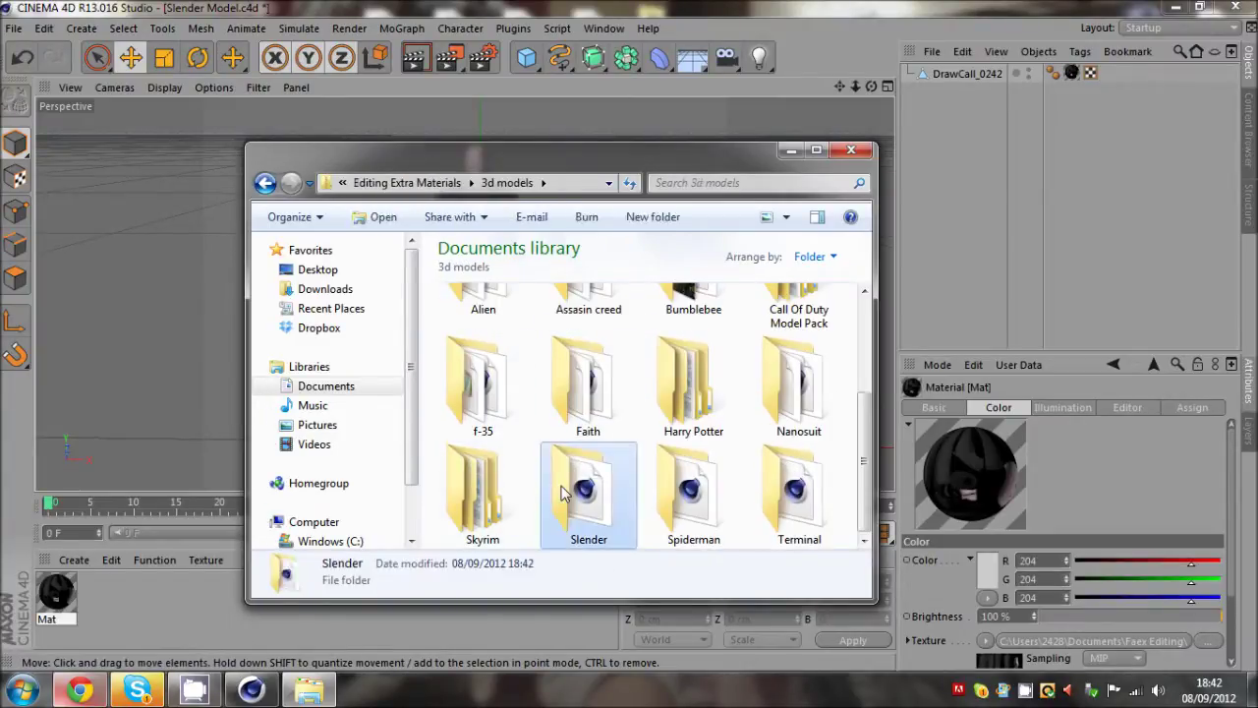
{"action": "left_click", "coordinate": [477, 349]}
{"action": "key", "text": "Delete"}
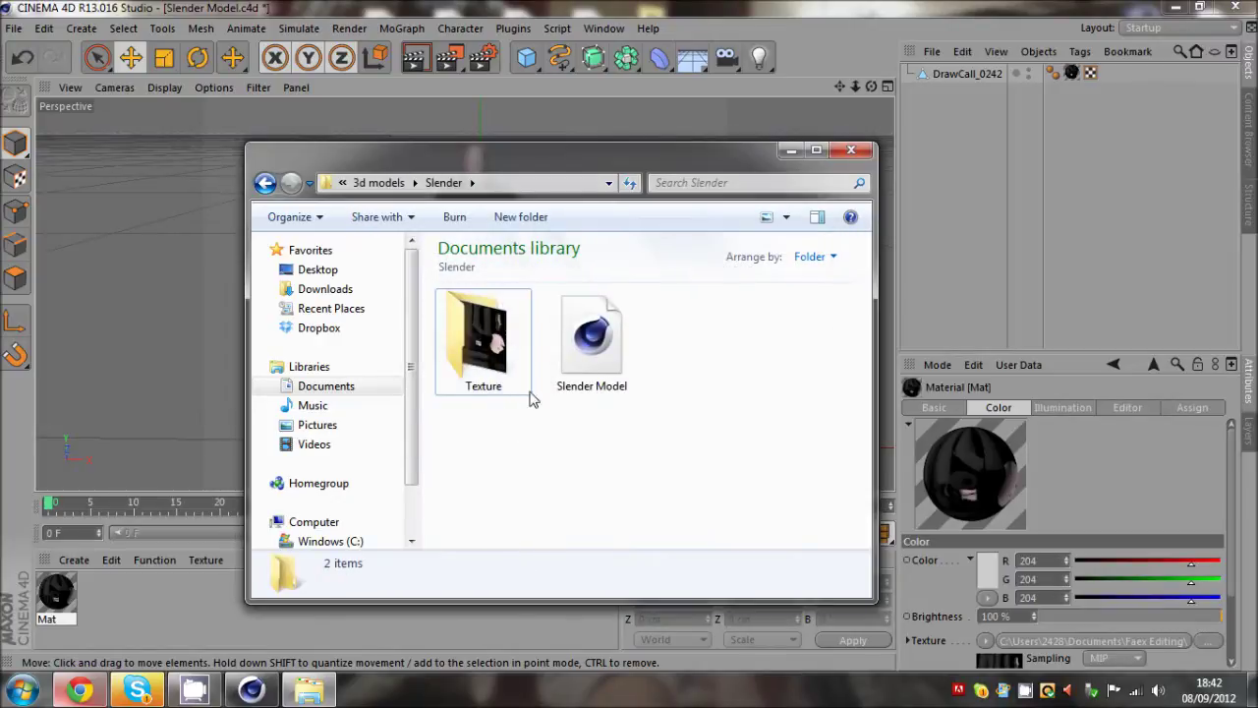
{"action": "left_click", "coordinate": [851, 150]}
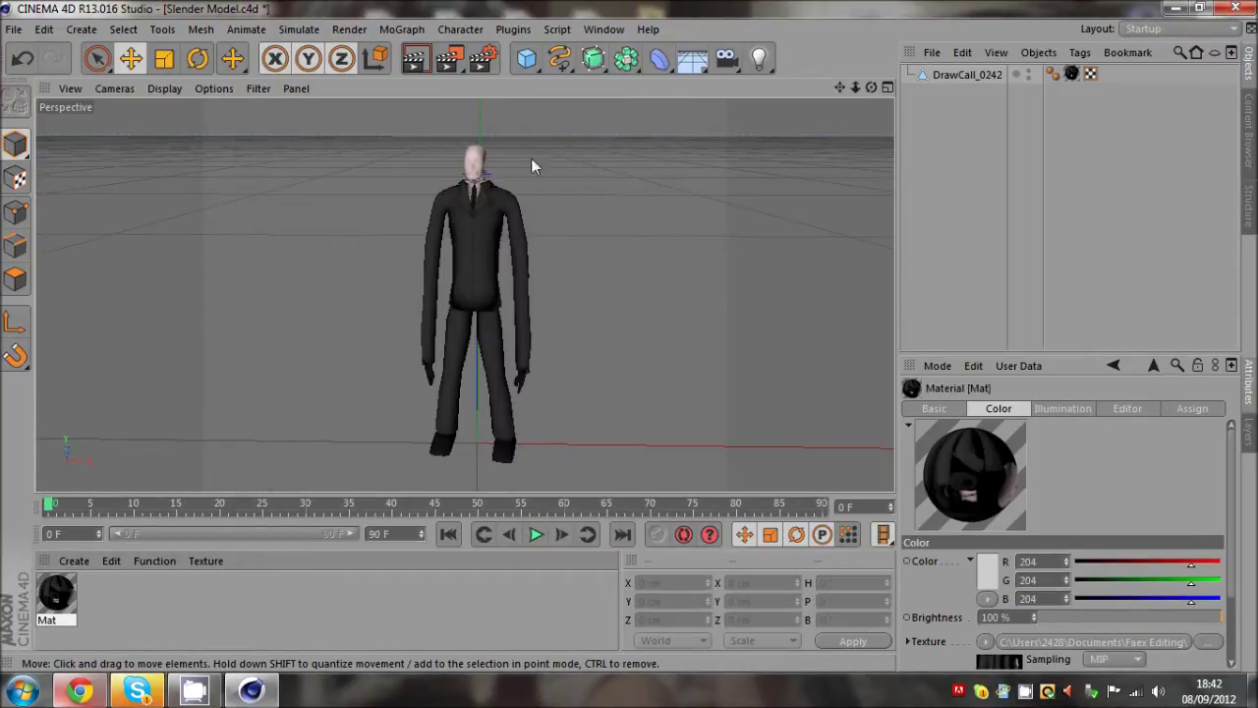
Render the perspective view to check the textured Slender model
{"action": "left_click", "coordinate": [420, 61]}
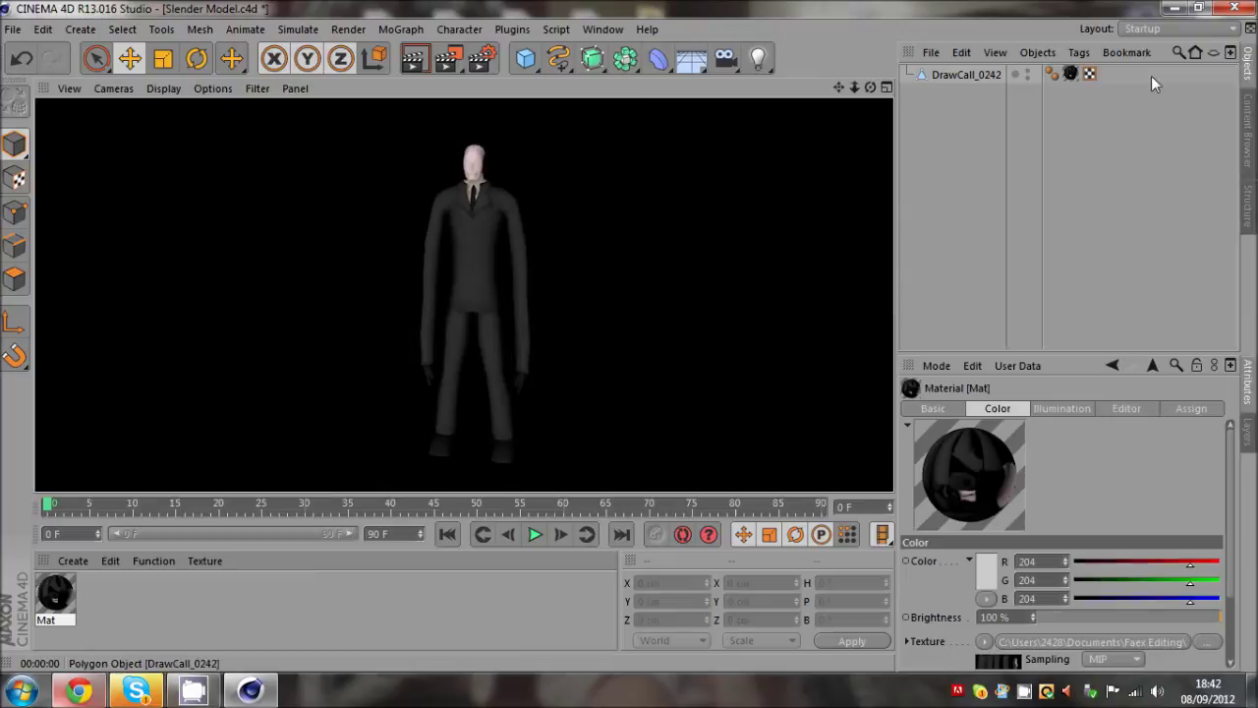
{"action": "left_click", "coordinate": [623, 150]}
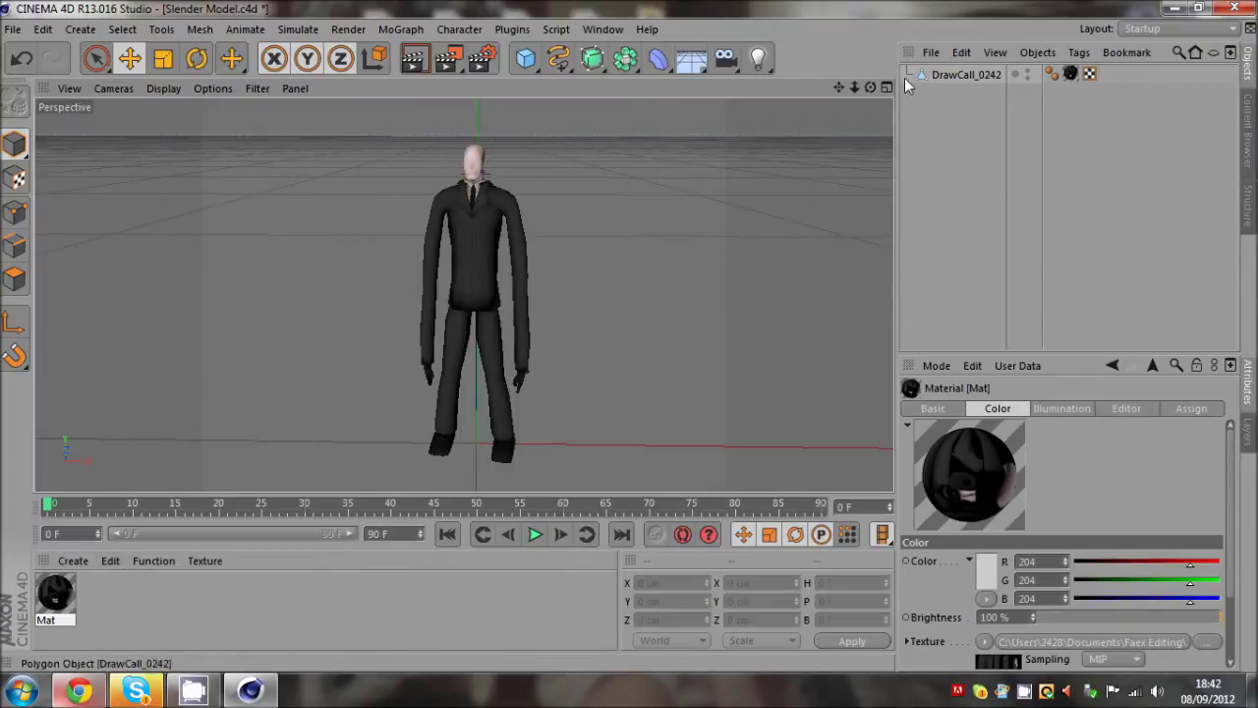
{"action": "left_click_drag", "start_coordinate": [628, 339], "coordinate": [629, 340], "text": "alt"}
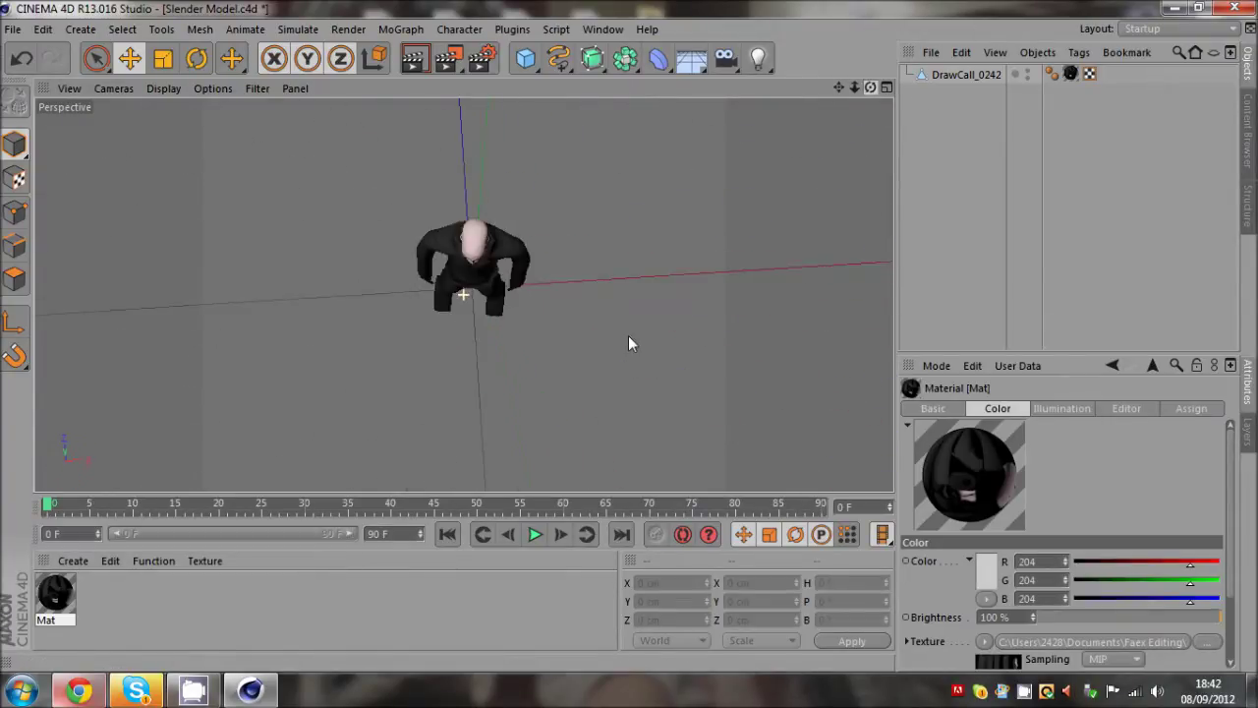
In the Top view, rotate the DrawCall_0242 model by a heading of about 9.4° to square it with the world axes
{"action": "middle_click", "coordinate": [530, 183]}
{"action": "middle_click", "coordinate": [601, 377]}
{"action": "middle_click", "coordinate": [539, 228]}
{"action": "middle_click", "coordinate": [727, 139]}
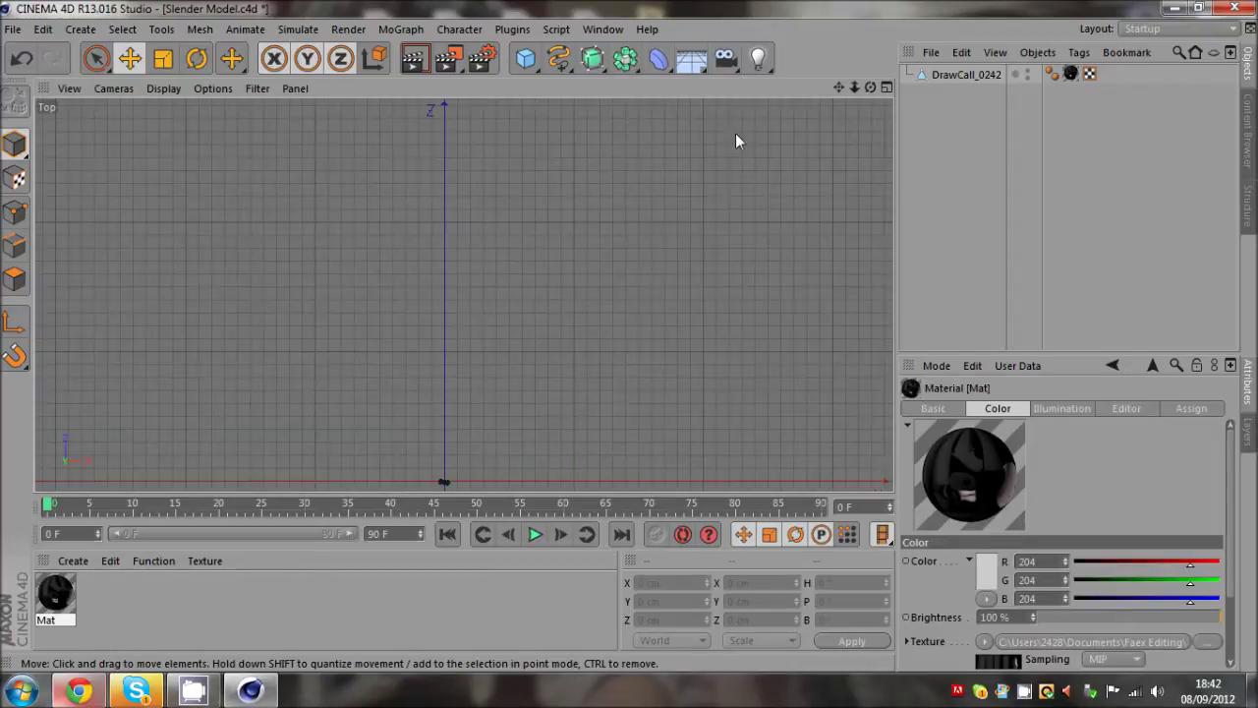
{"action": "left_click_drag", "start_coordinate": [840, 89], "coordinate": [628, 335]}
{"action": "left_click", "coordinate": [936, 77]}
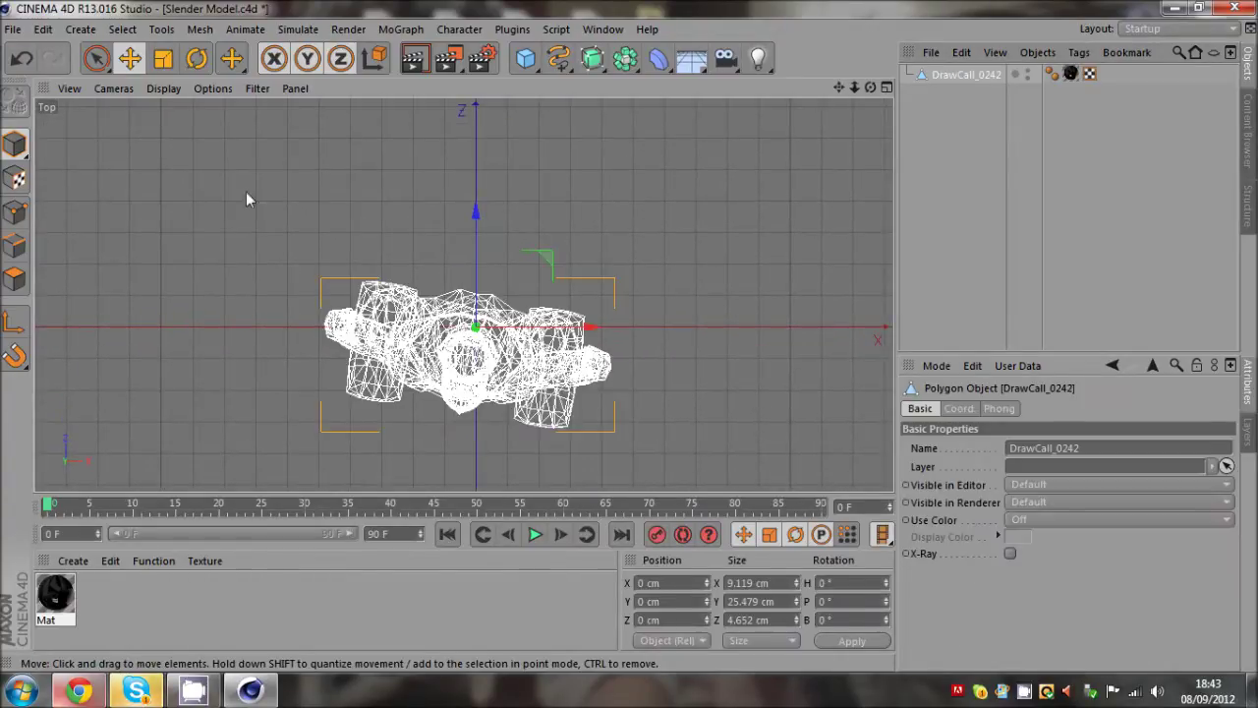
{"action": "left_click", "coordinate": [197, 58]}
{"action": "left_click_drag", "start_coordinate": [543, 296], "coordinate": [535, 284]}
{"action": "key", "text": "e"}
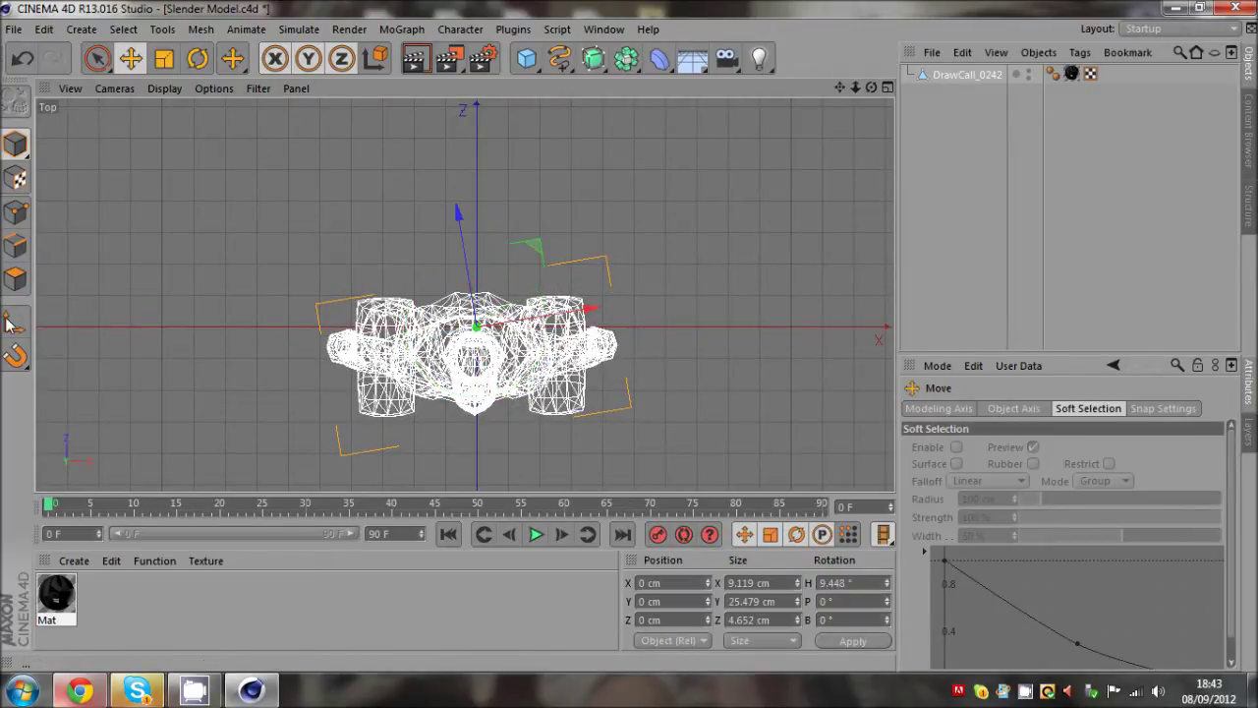
Reset the DrawCall_0242 model's axis heading to 0° without turning the mesh and move the axis to the model's center in the Top view
{"action": "left_click", "coordinate": [12, 324]}
{"action": "left_click", "coordinate": [852, 583]}
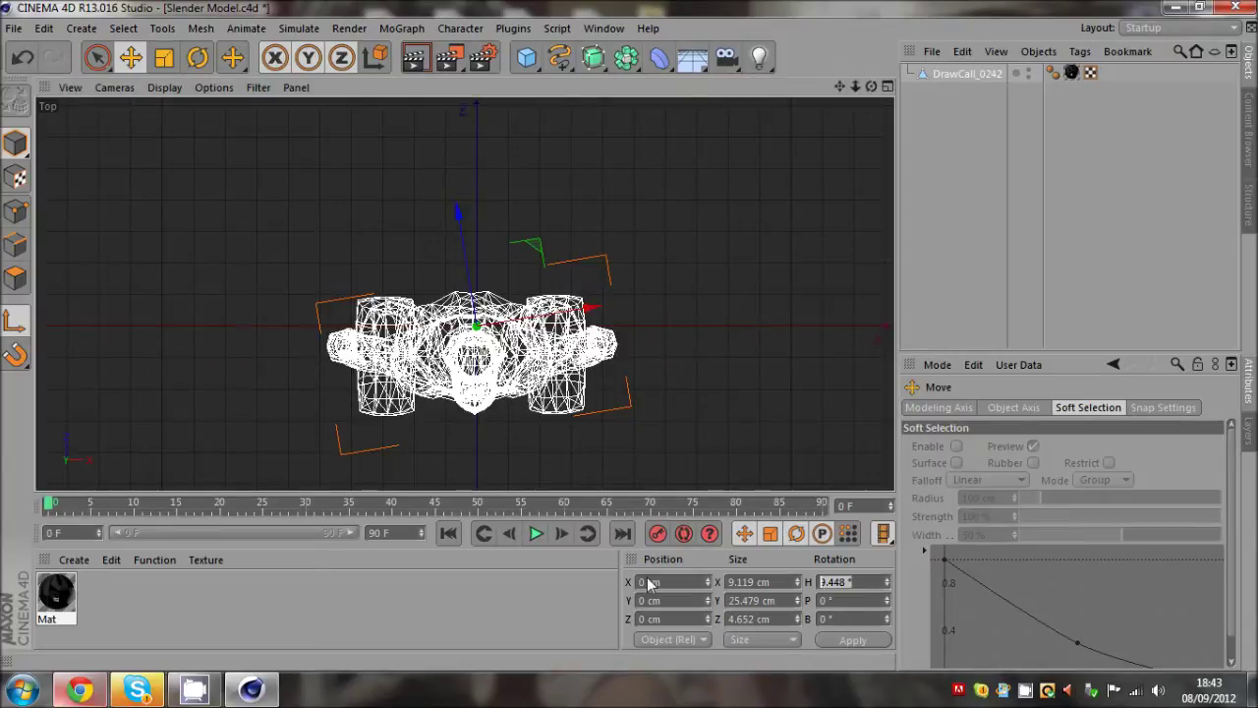
{"action": "type", "text": "0"}
{"action": "key", "text": "Return"}
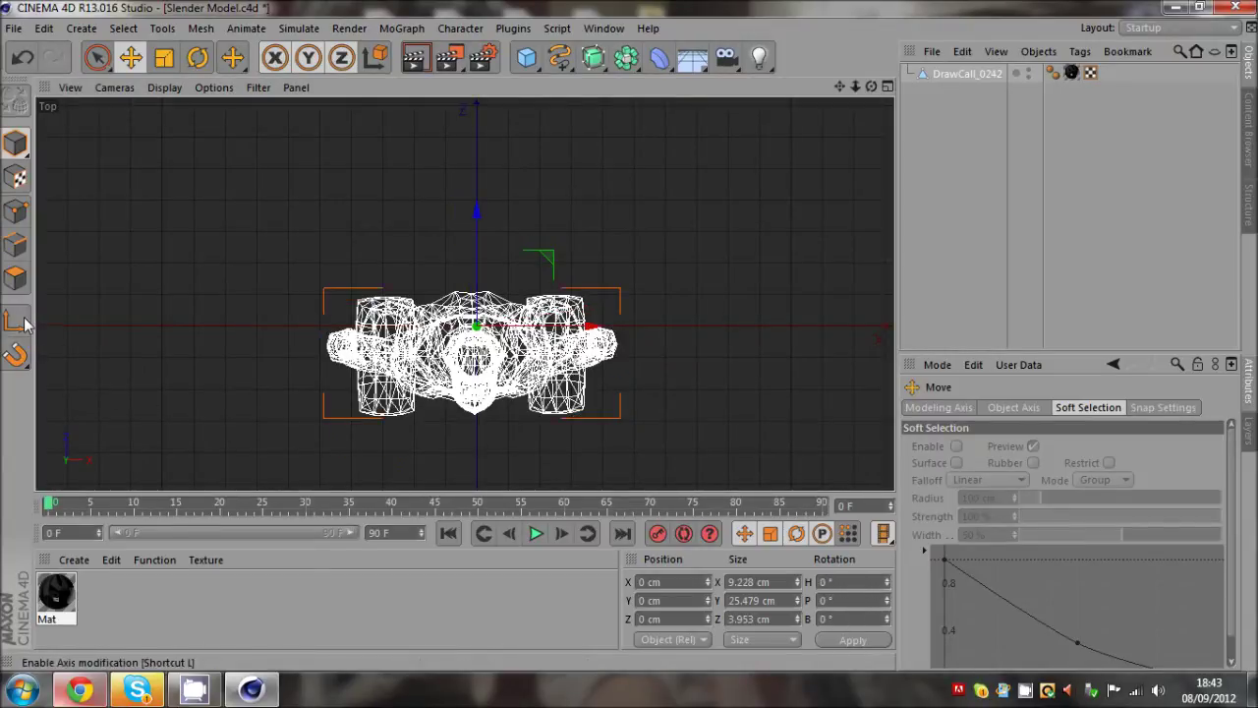
{"action": "left_click_drag", "start_coordinate": [525, 297], "coordinate": [521, 324]}
{"action": "left_click", "coordinate": [13, 328]}
Try scaling the DrawCall_0242 model in the perspective view and undo the scaling
{"action": "middle_click", "coordinate": [570, 259]}
{"action": "middle_click", "coordinate": [423, 258]}
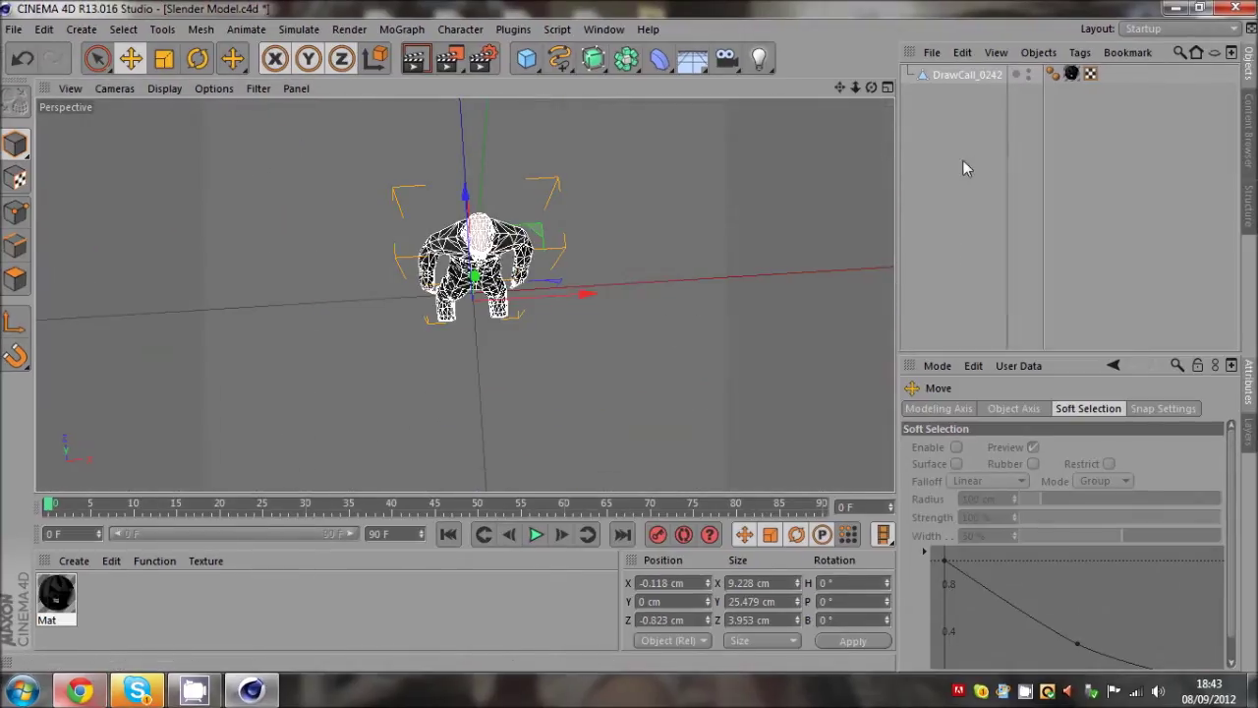
{"action": "left_click", "coordinate": [962, 165]}
{"action": "left_click_drag", "start_coordinate": [870, 87], "coordinate": [628, 335]}
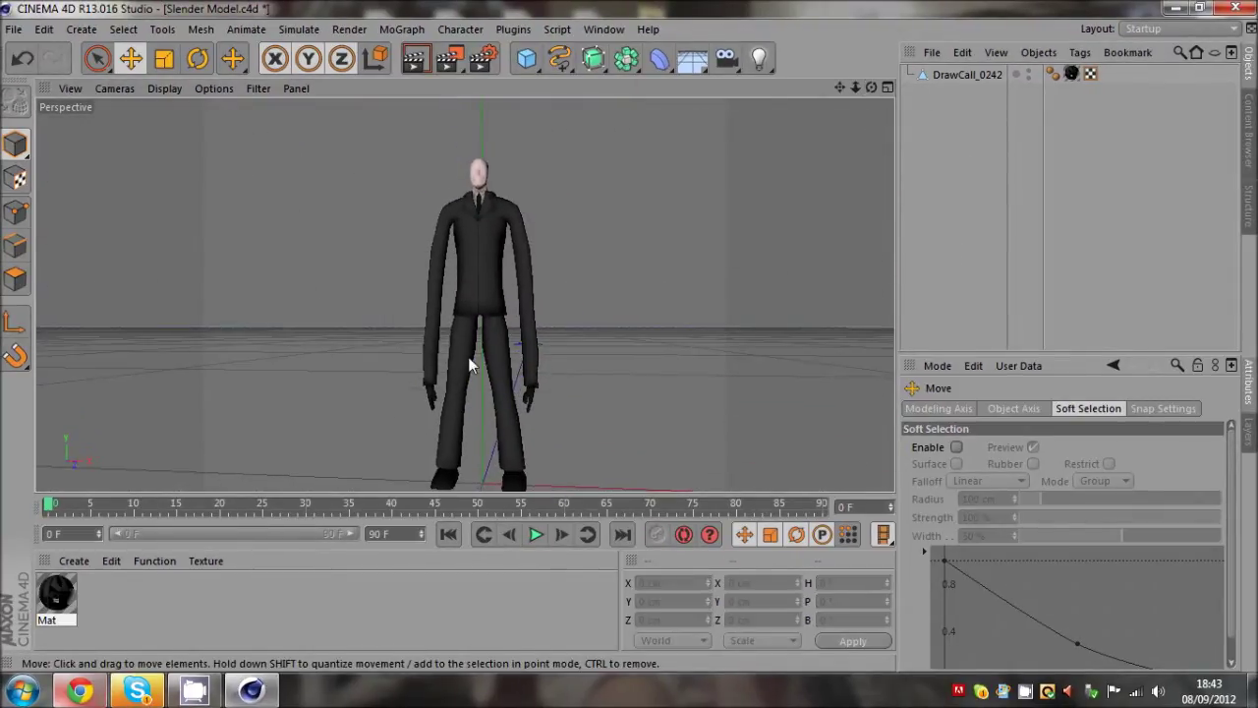
{"action": "left_click", "coordinate": [948, 75]}
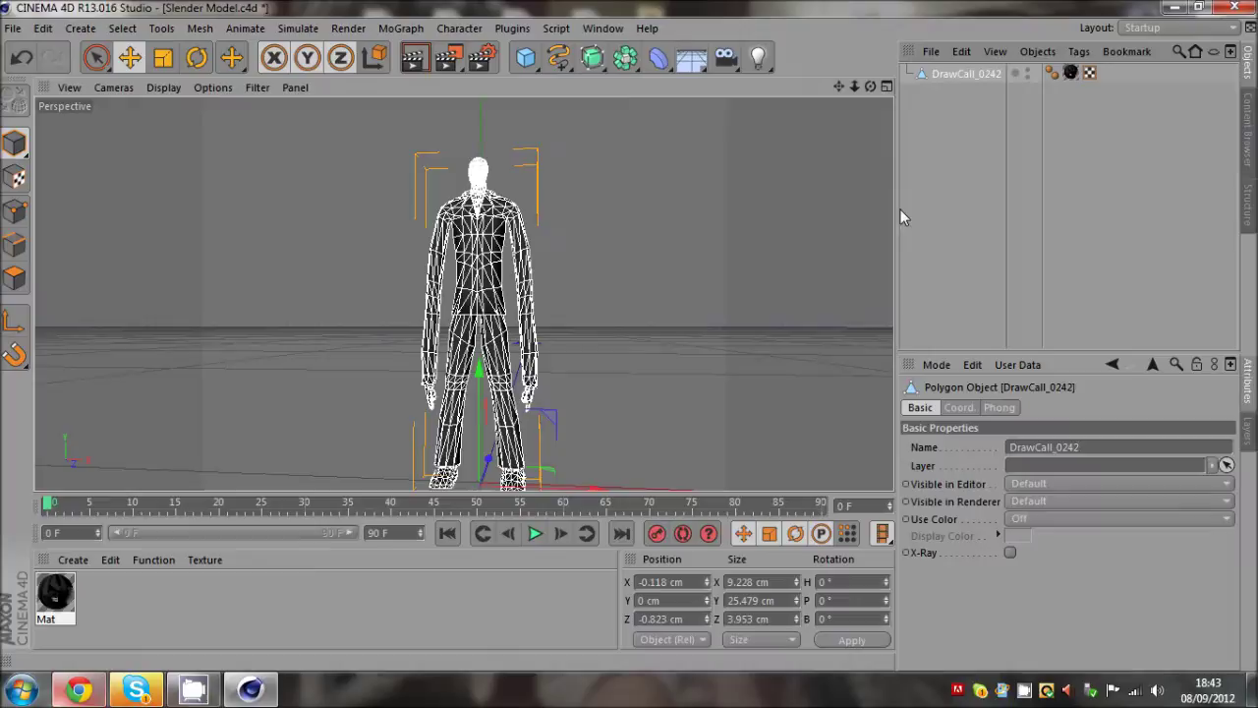
{"action": "left_click", "coordinate": [163, 57]}
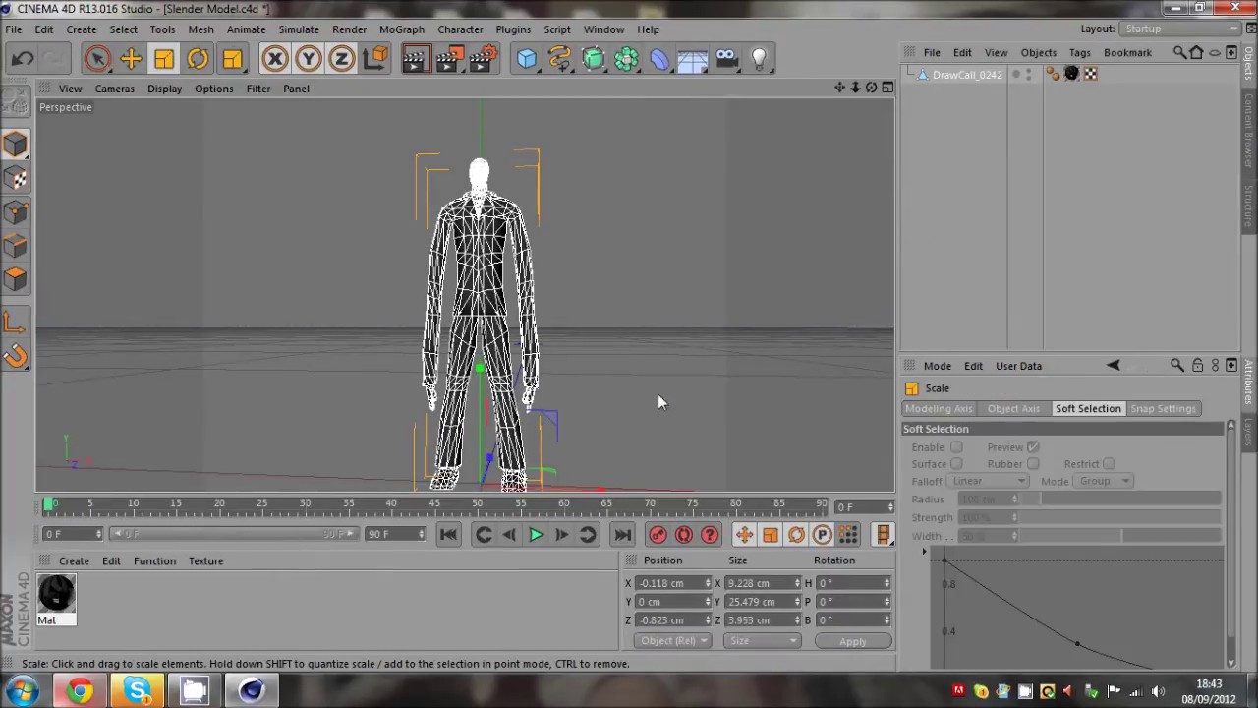
{"action": "mouse_move", "coordinate": [659, 399]}
{"action": "left_mouse_down"}
{"action": "mouse_move", "coordinate": [629, 343]}
{"action": "mouse_move", "coordinate": [657, 393]}
{"action": "left_mouse_up"}
{"action": "key", "text": "ctrl+z"}
{"action": "left_click", "coordinate": [715, 393]}
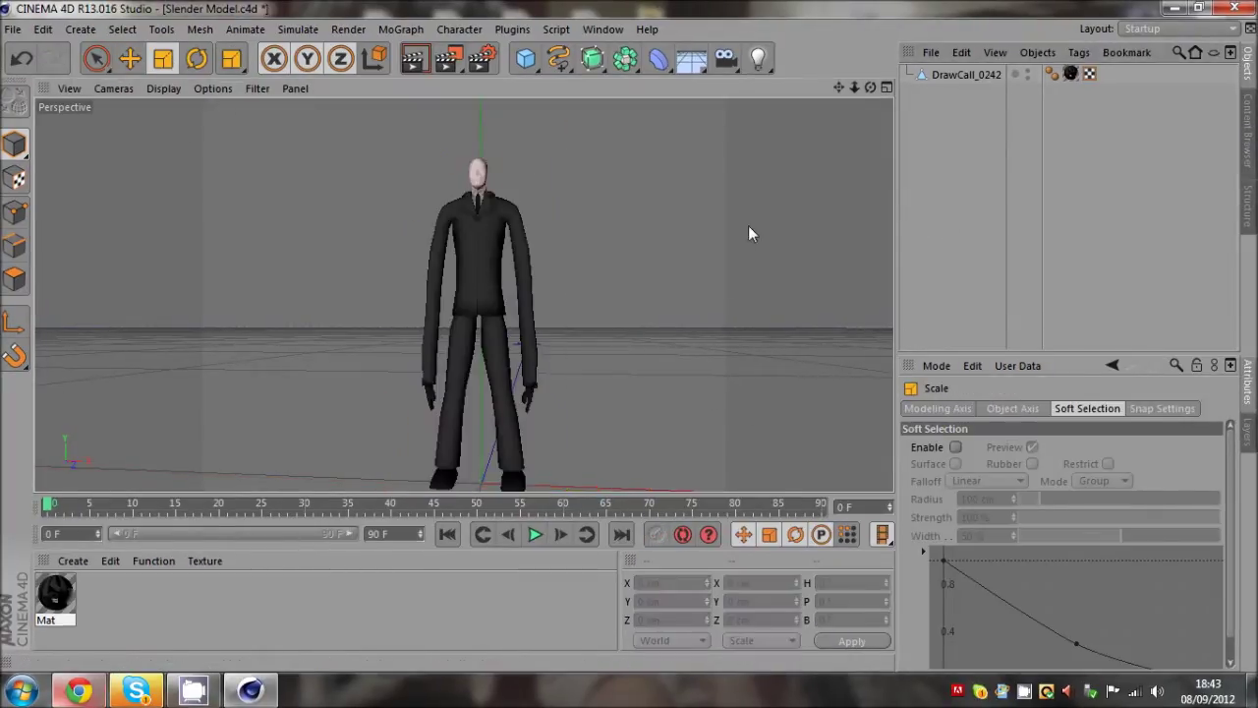
Use the Joint Tool in the Front view to place the first joint at the center of the model's pelvis
{"action": "middle_click", "coordinate": [635, 207]}
{"action": "middle_click", "coordinate": [636, 354]}
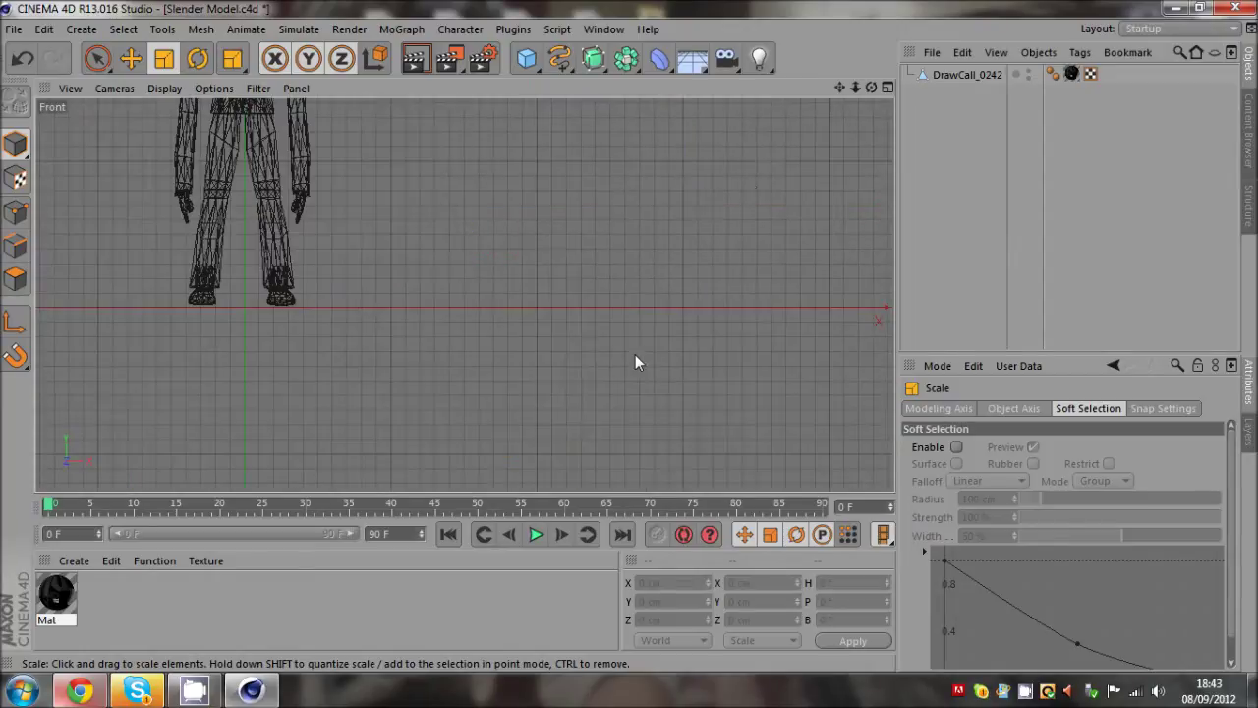
{"action": "left_click_drag", "start_coordinate": [839, 88], "coordinate": [656, 387]}
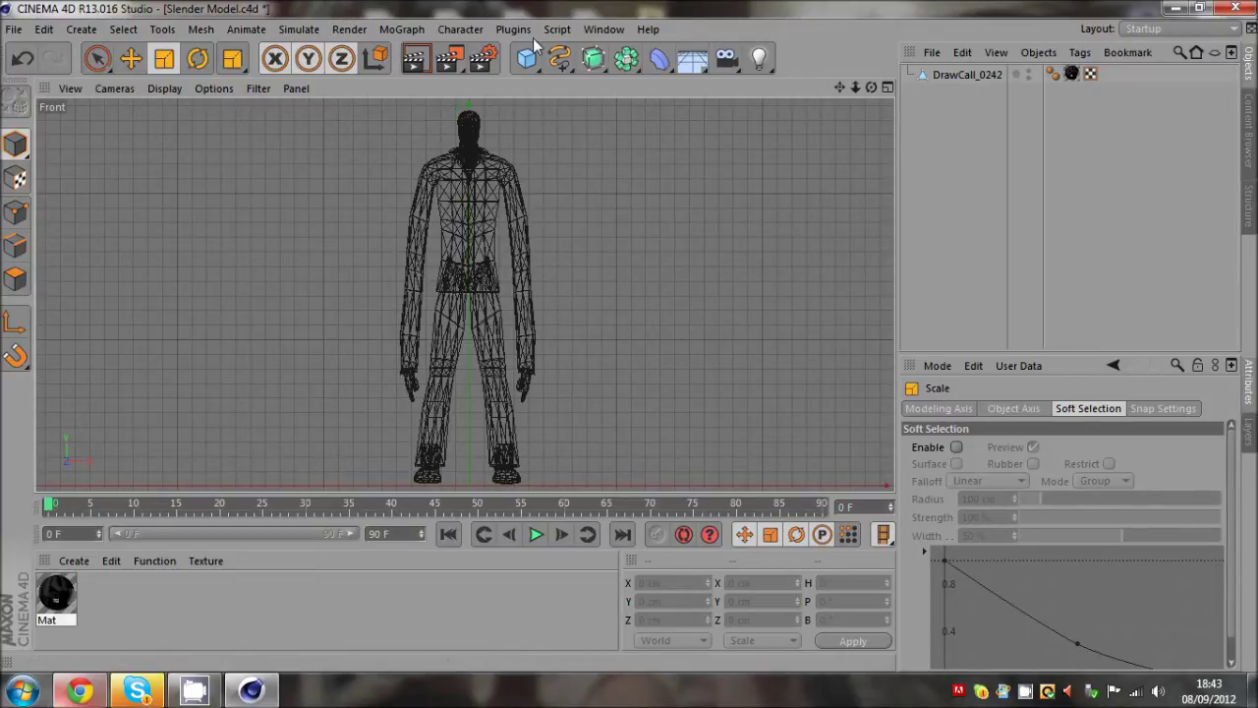
{"action": "left_click", "coordinate": [460, 28]}
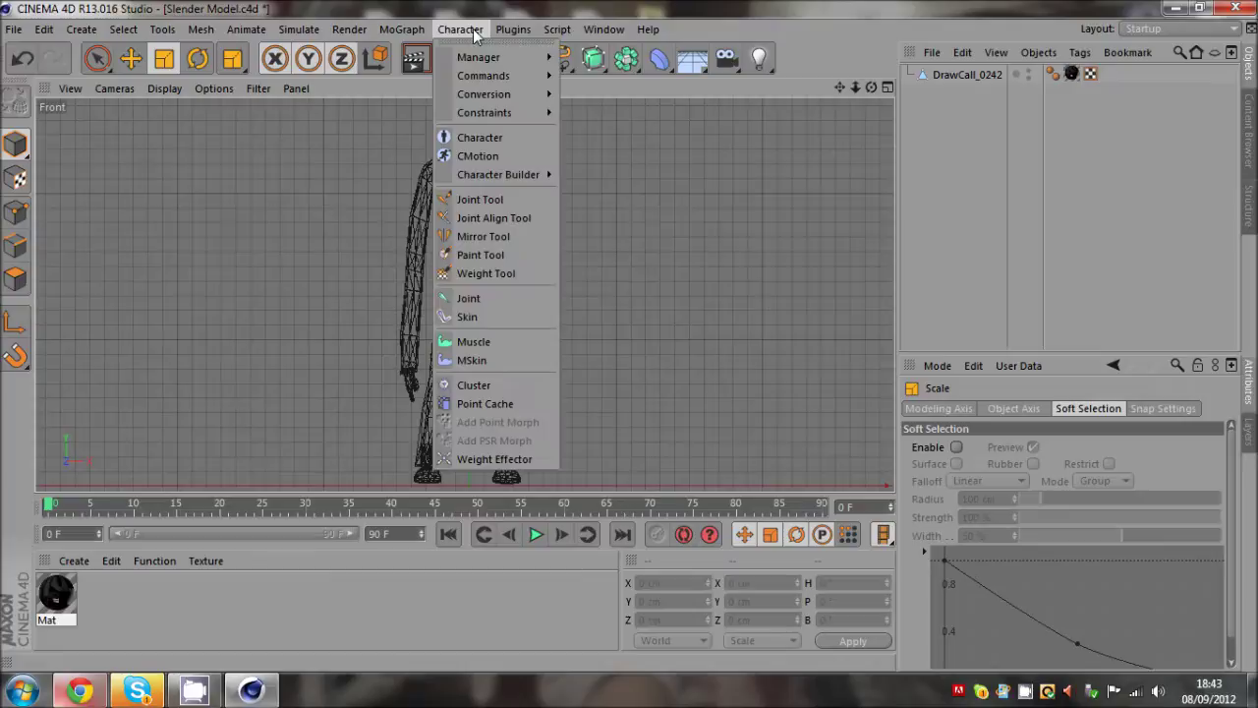
{"action": "left_click", "coordinate": [496, 200]}
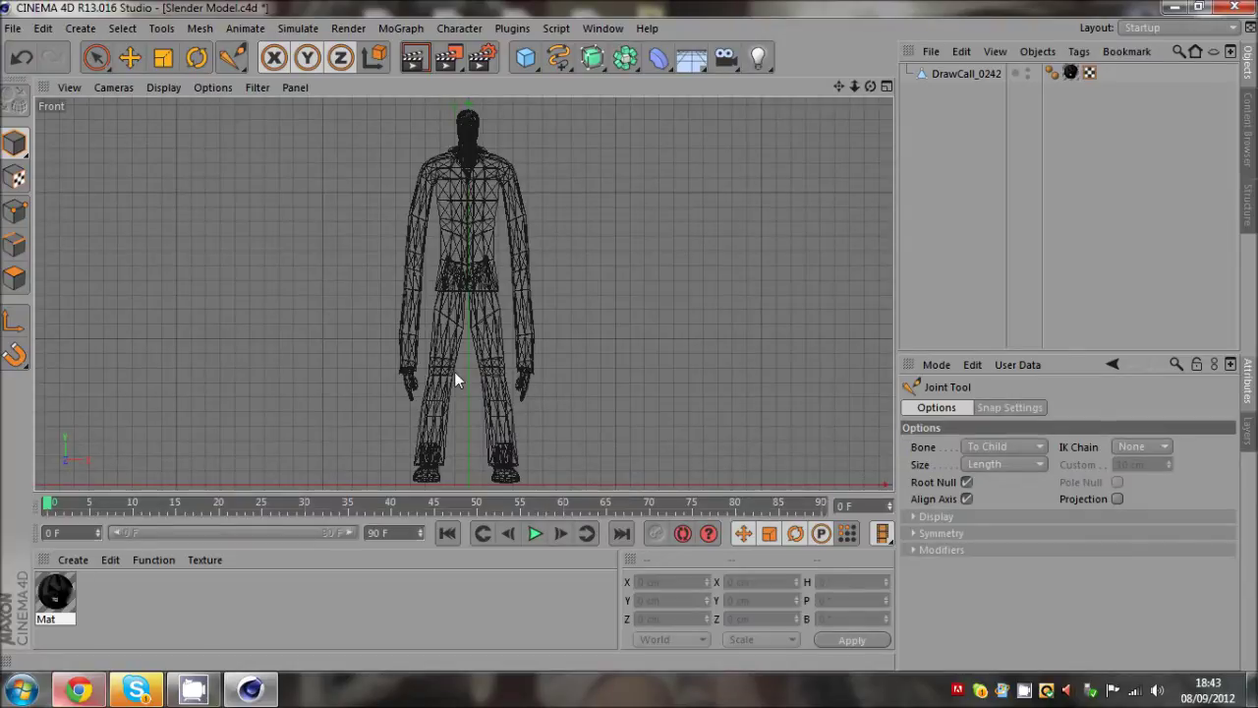
{"action": "scroll", "coordinate": [455, 285], "scroll_direction": "up", "scroll_amount": 5}
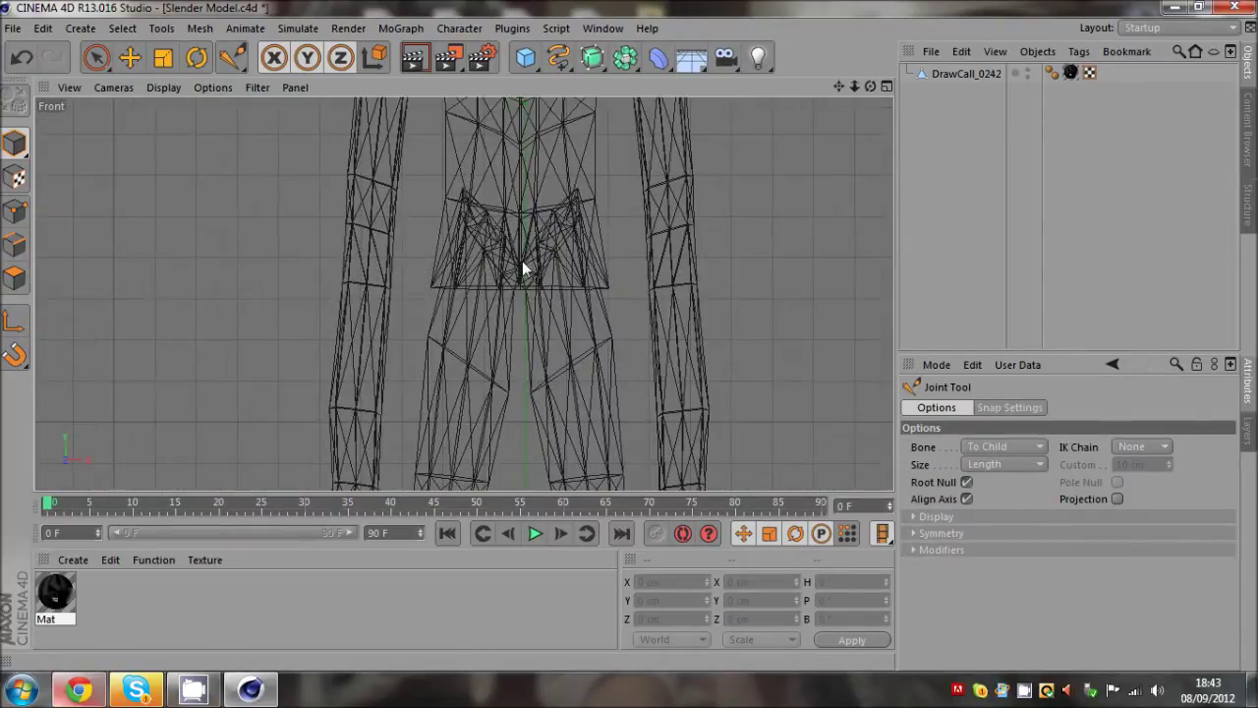
{"action": "left_click", "coordinate": [520, 271], "text": "ctrl"}
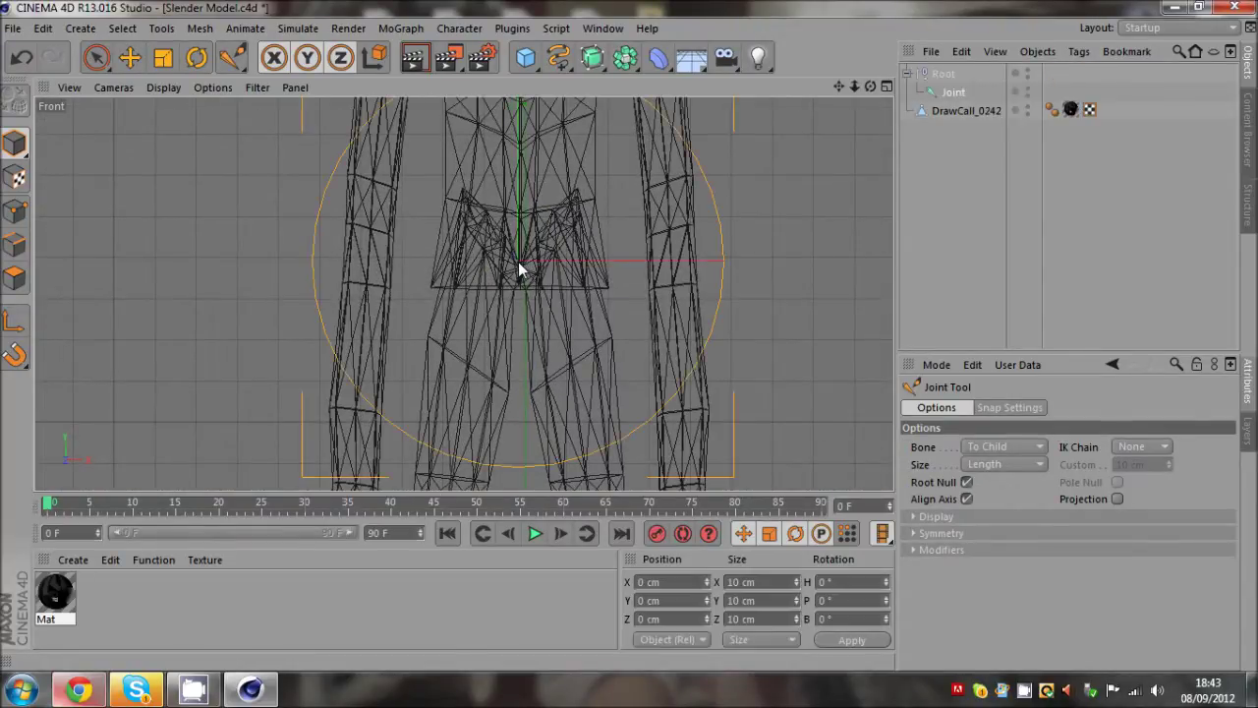
{"action": "scroll", "coordinate": [629, 343], "scroll_direction": "down", "scroll_amount": 3}
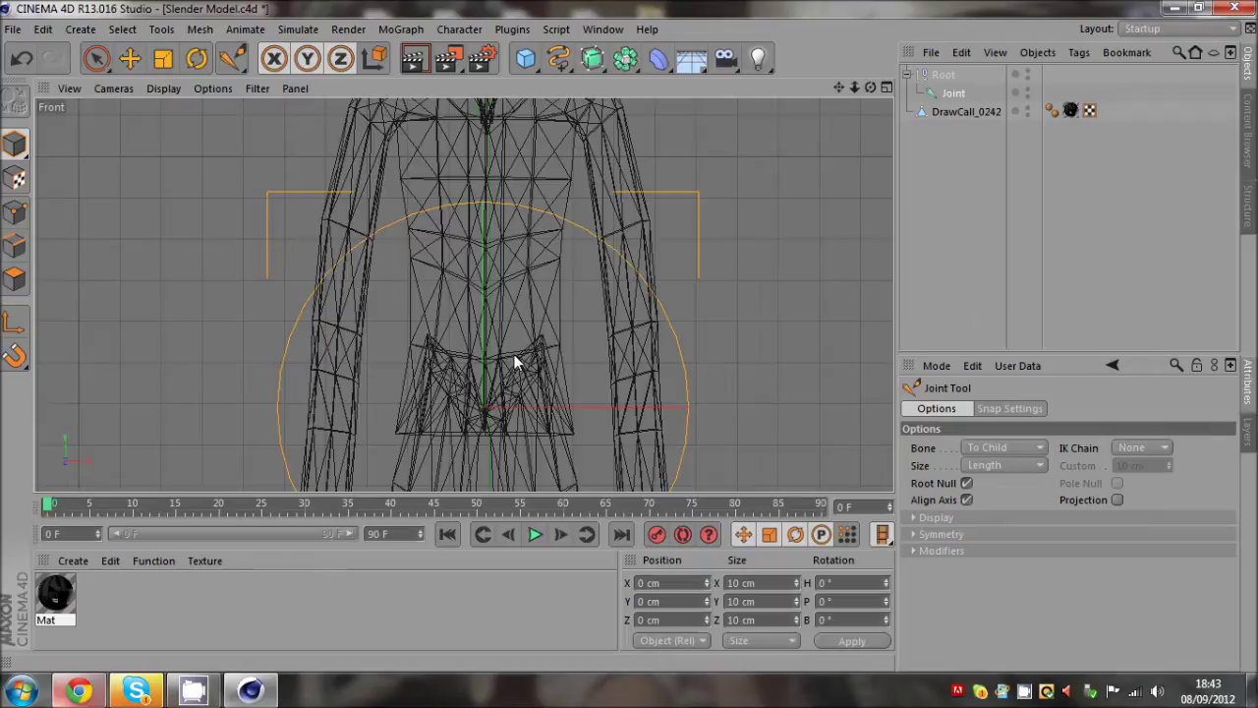
{"action": "left_click_drag", "start_coordinate": [514, 355], "coordinate": [502, 261], "text": "ctrl"}
{"action": "middle_click", "coordinate": [509, 258]}
{"action": "middle_click", "coordinate": [620, 384]}
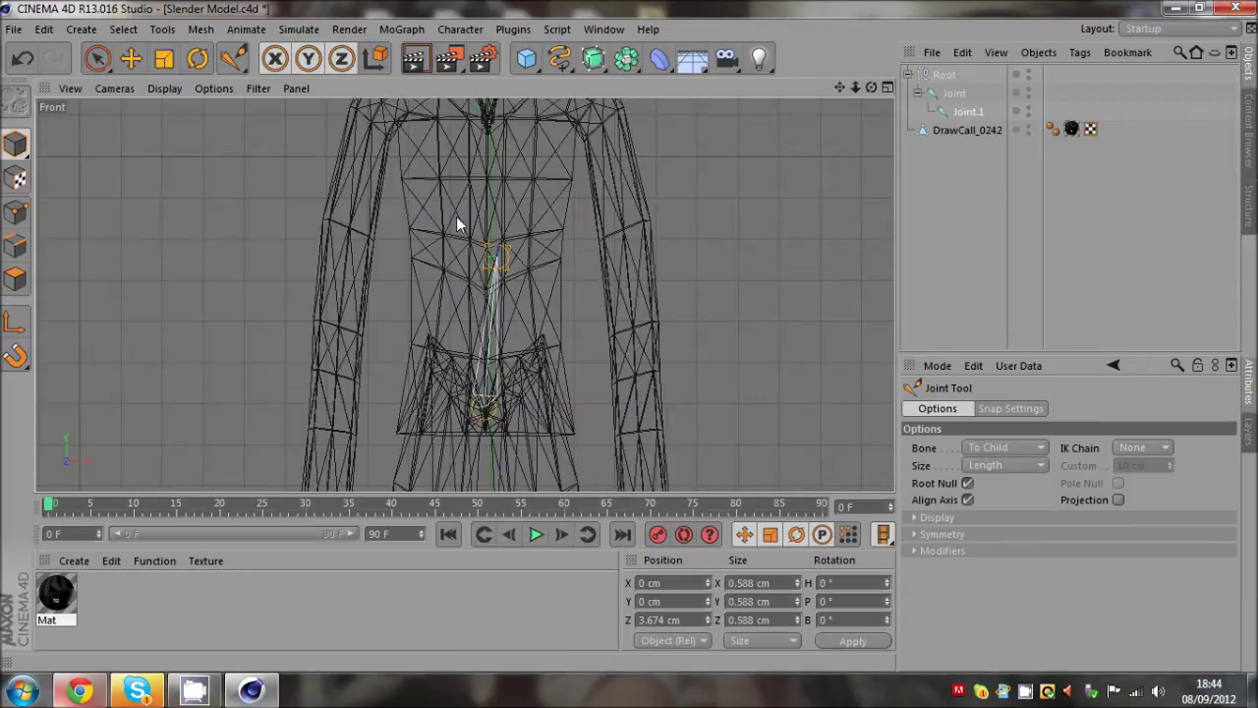
{"action": "key", "text": "ctrl+z"}
{"action": "left_click_drag", "start_coordinate": [501, 337], "coordinate": [580, 285], "text": "ctrl"}
{"action": "key", "text": "ctrl+z"}
{"action": "left_click", "coordinate": [953, 94]}
{"action": "key", "text": "ctrl+z"}
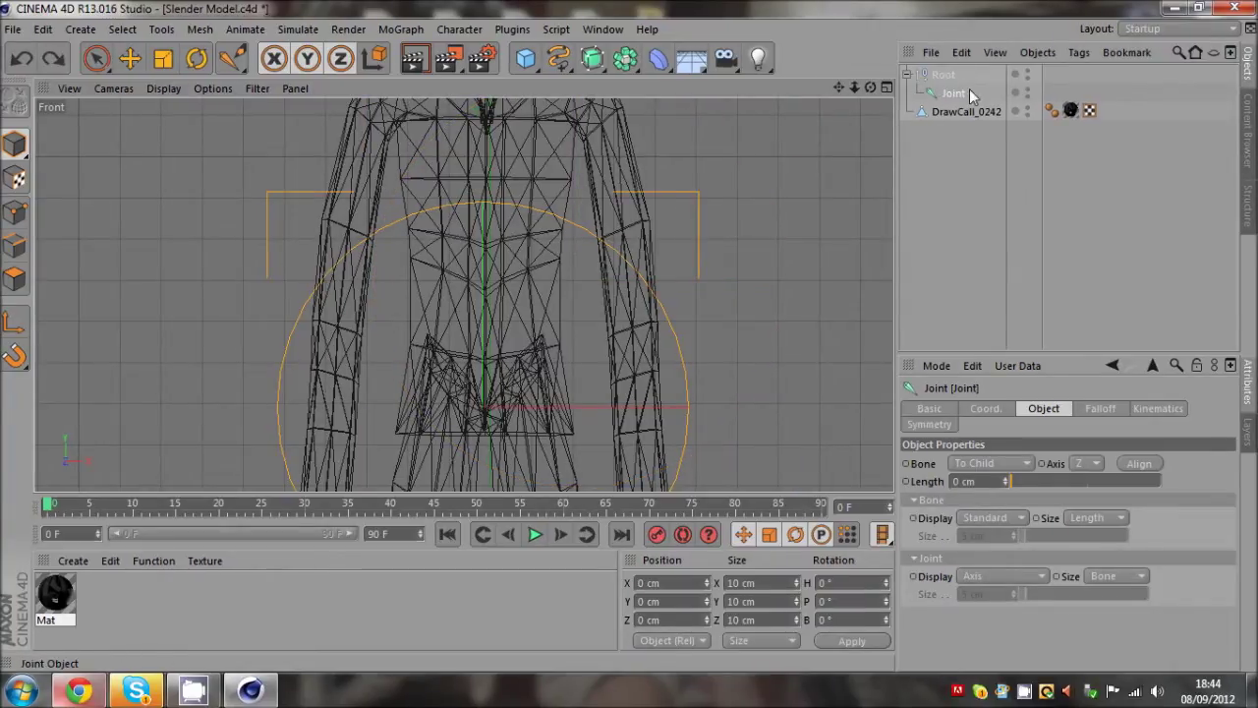
Turn off Root Null for the Joint Tool and add two joints up the spine, at the waist and the chest
{"action": "left_click", "coordinate": [234, 62]}
{"action": "left_click", "coordinate": [236, 61]}
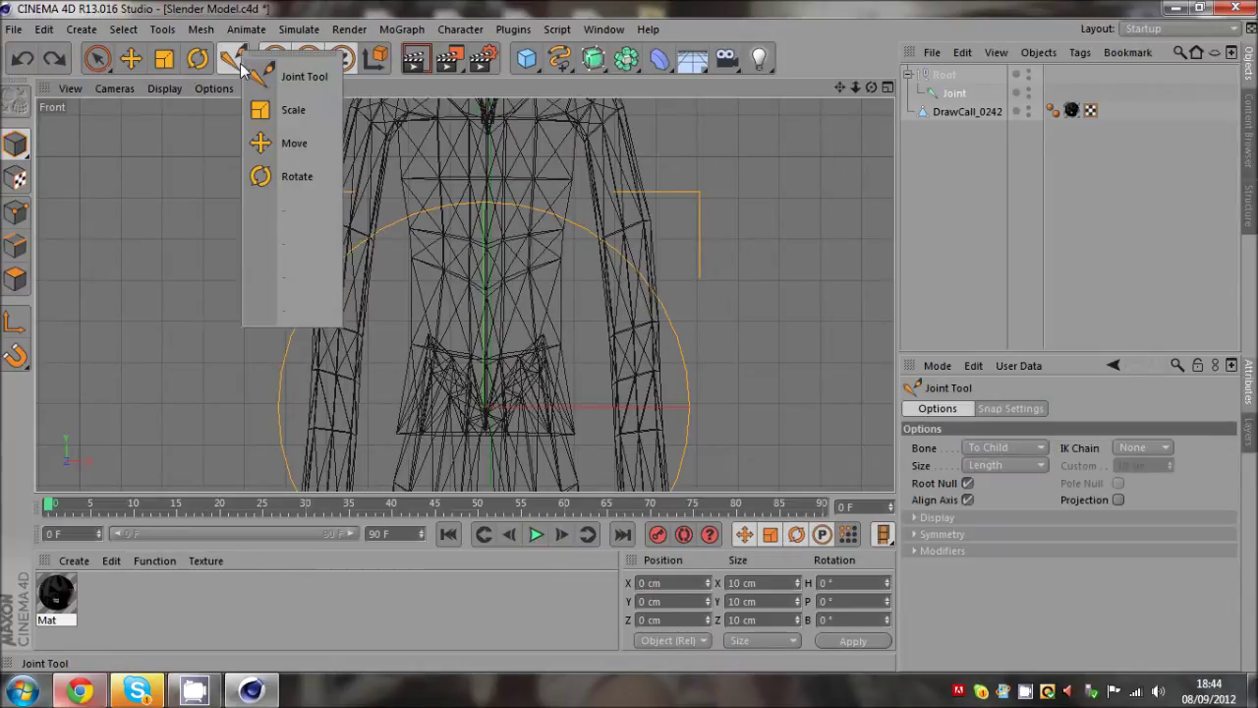
{"action": "left_click", "coordinate": [292, 76]}
{"action": "left_click", "coordinate": [967, 483]}
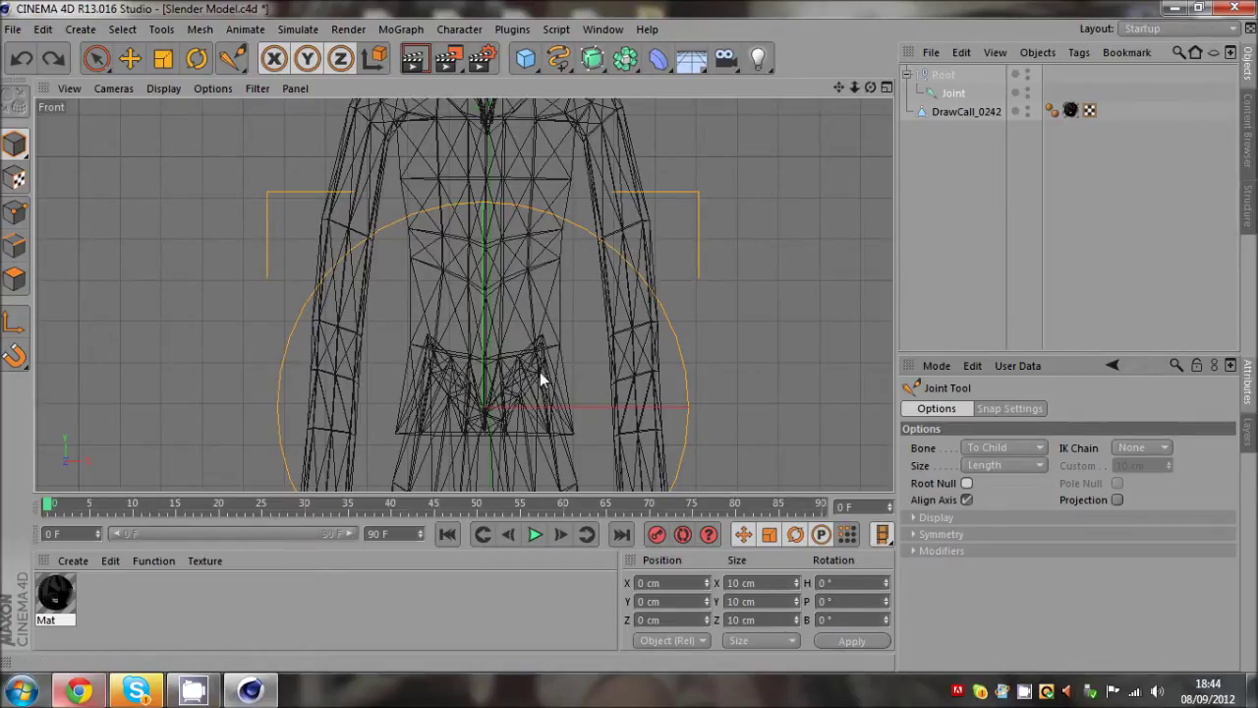
{"action": "left_click_drag", "start_coordinate": [539, 380], "coordinate": [488, 285], "text": "ctrl"}
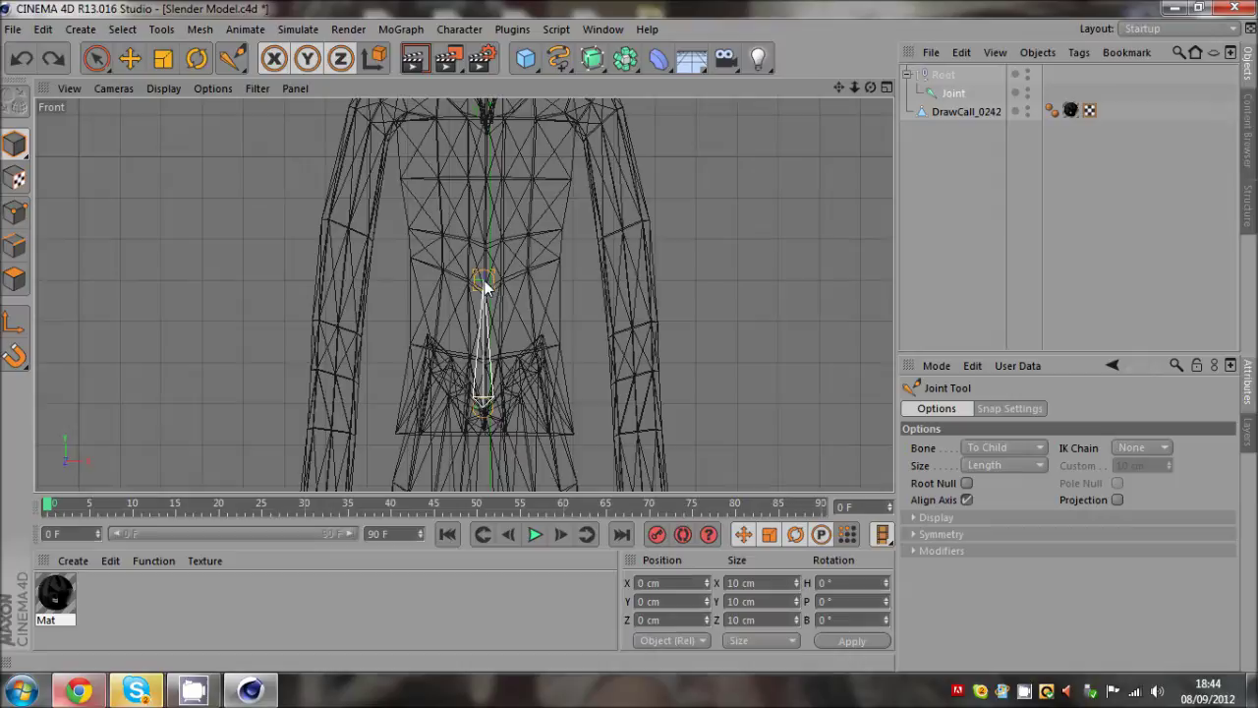
{"action": "left_click_drag", "start_coordinate": [486, 285], "coordinate": [486, 283], "text": "ctrl"}
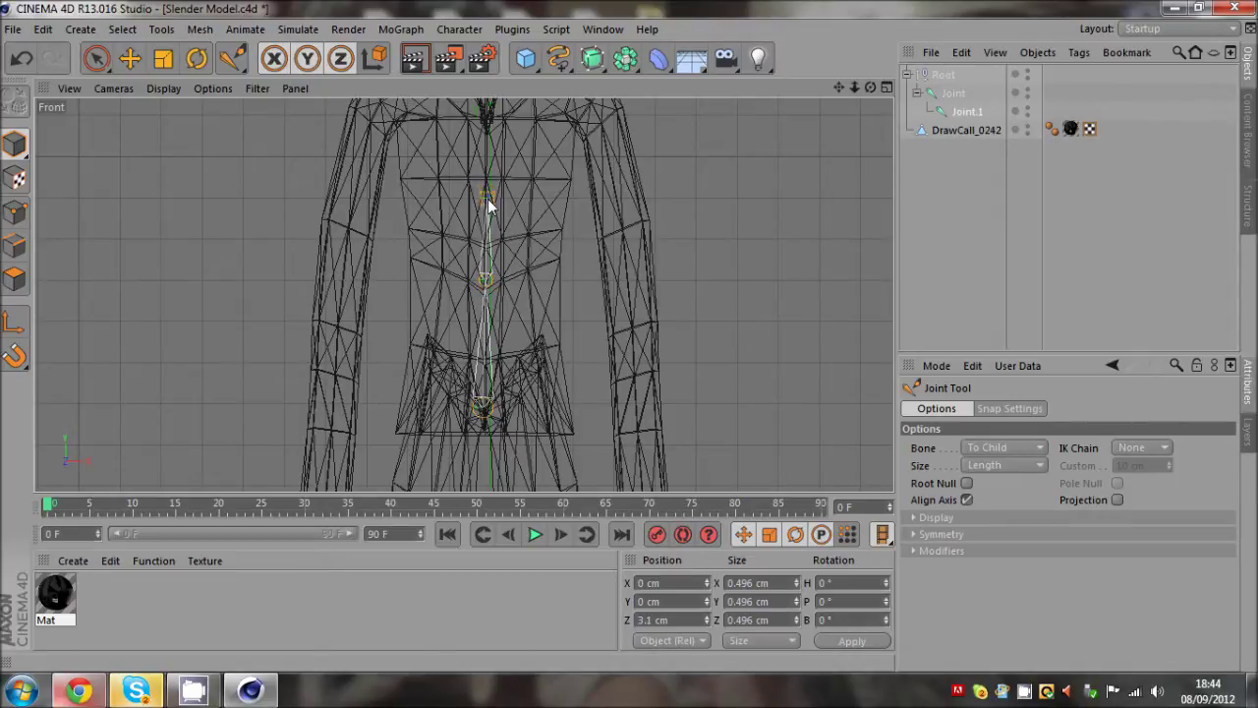
{"action": "left_click", "coordinate": [485, 201], "text": "ctrl"}
Extend the spine chain with joints at the neck and the top of the head, sliding the chest joint slightly higher
{"action": "left_click_drag", "start_coordinate": [840, 90], "coordinate": [842, 171]}
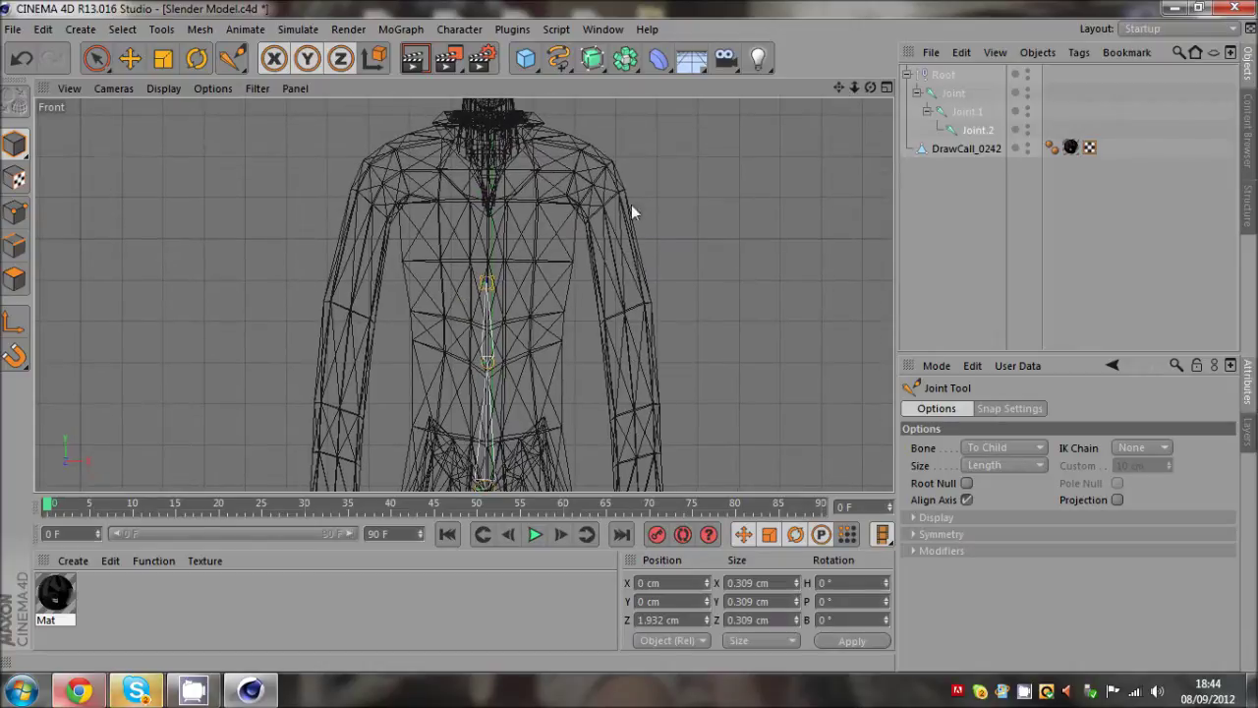
{"action": "left_click", "coordinate": [490, 185], "text": "ctrl"}
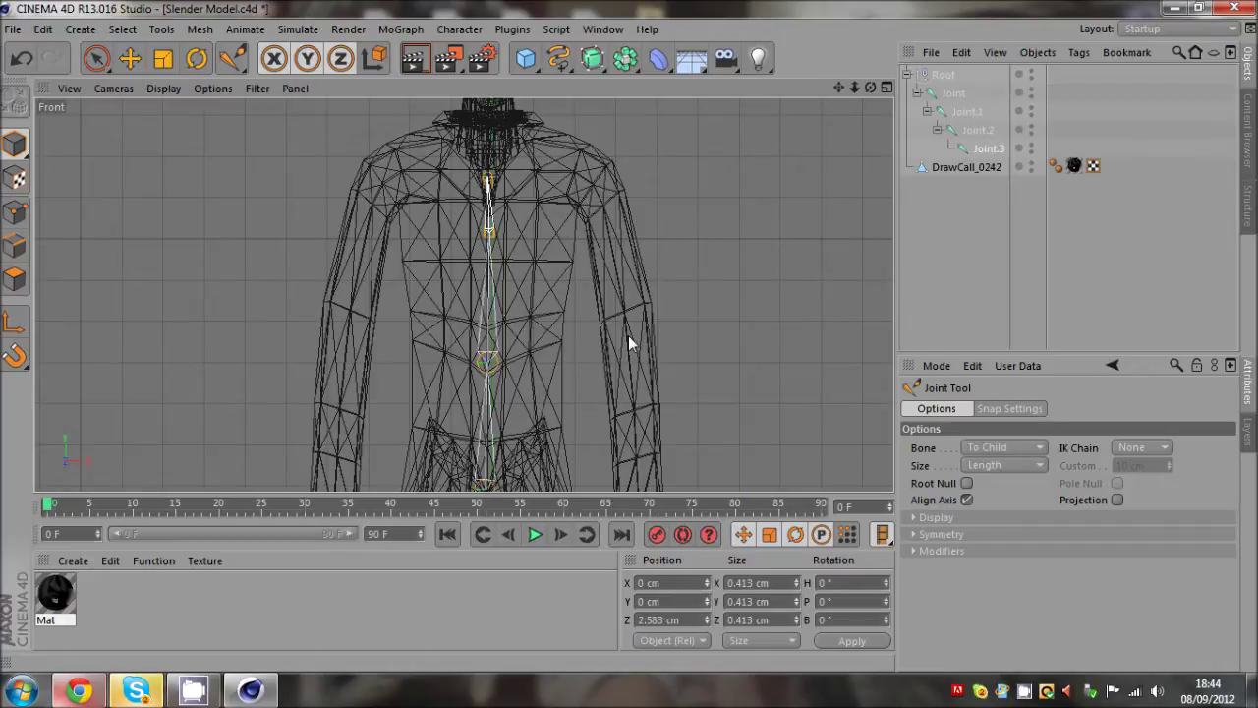
{"action": "mouse_move", "coordinate": [488, 221]}
{"action": "left_mouse_down"}
{"action": "mouse_move", "coordinate": [485, 195]}
{"action": "mouse_move", "coordinate": [491, 206]}
{"action": "left_mouse_up"}
{"action": "left_click", "coordinate": [489, 172]}
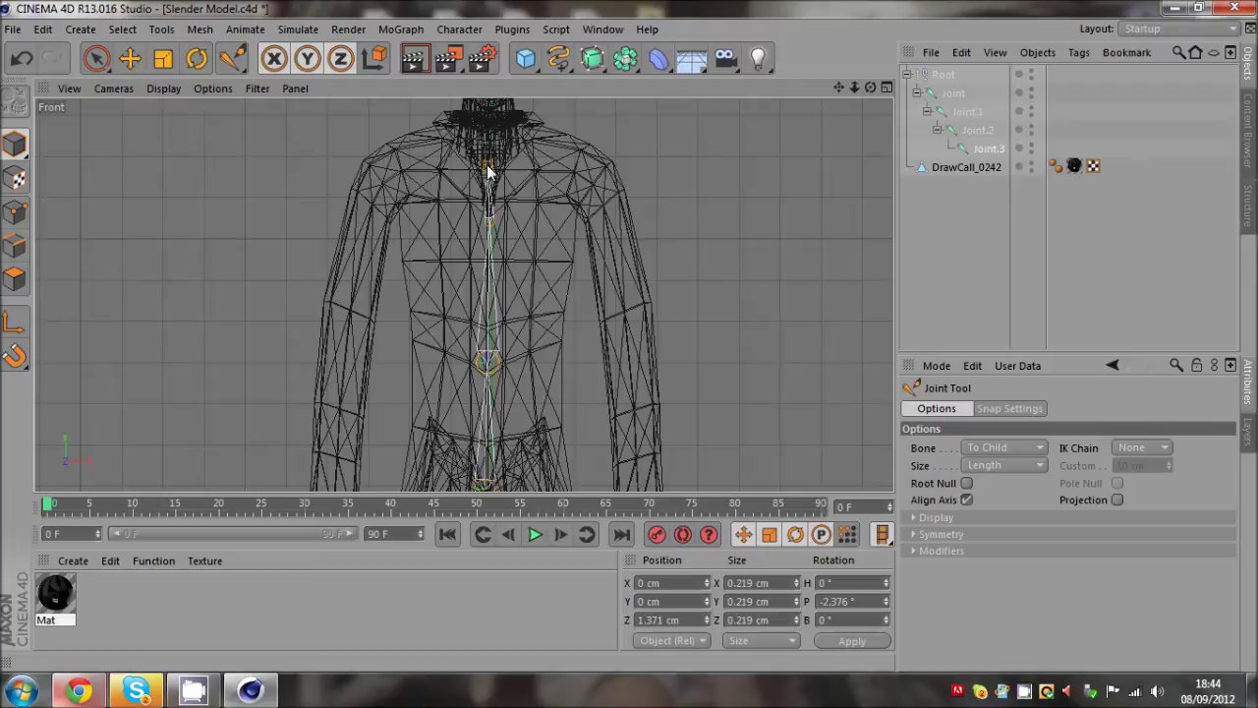
{"action": "key", "text": "ctrl+z"}
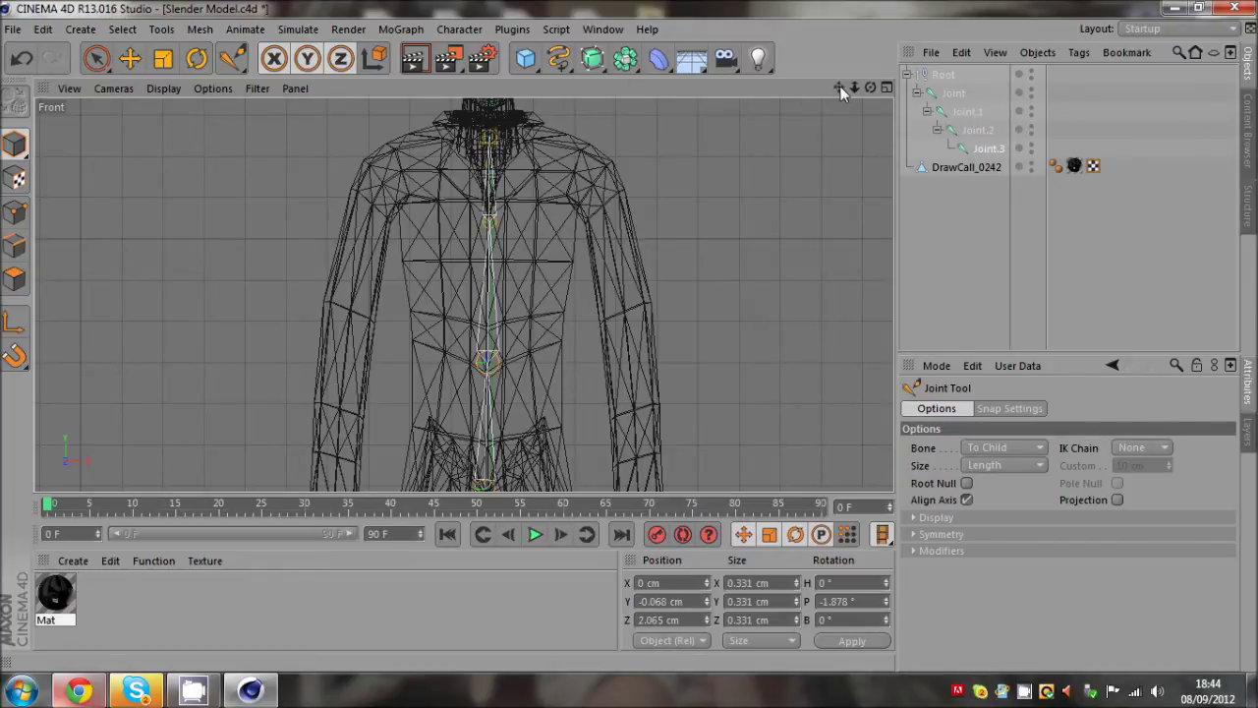
{"action": "left_click_drag", "start_coordinate": [838, 88], "coordinate": [619, 334]}
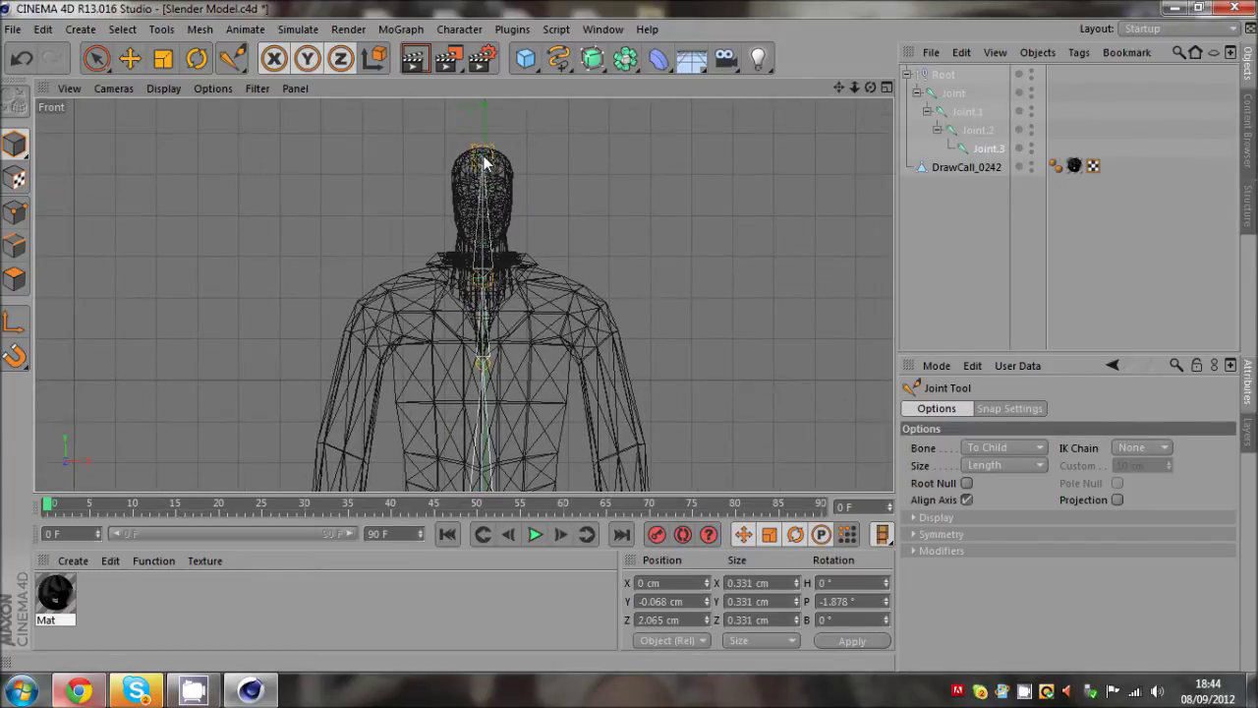
{"action": "left_click", "coordinate": [482, 163], "text": "ctrl"}
In the Right view, move the DrawCall_0242 model along Z so its torso is centered on the joint chain
{"action": "left_click_drag", "start_coordinate": [839, 89], "coordinate": [628, 335]}
{"action": "middle_click", "coordinate": [557, 218]}
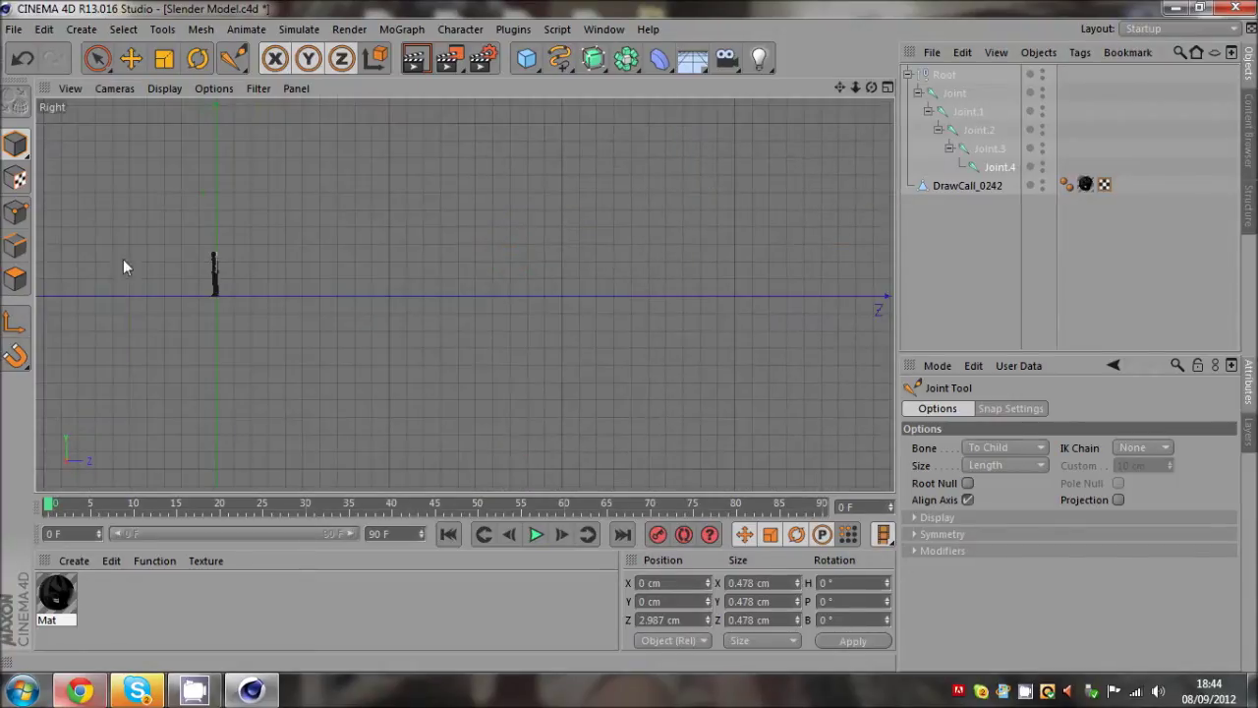
{"action": "scroll", "coordinate": [128, 241], "scroll_direction": "up", "scroll_amount": 3}
{"action": "scroll", "coordinate": [236, 294], "scroll_direction": "up", "scroll_amount": 5}
{"action": "scroll", "coordinate": [274, 328], "scroll_direction": "up", "scroll_amount": 3}
{"action": "scroll", "coordinate": [461, 240], "scroll_direction": "up", "scroll_amount": 3}
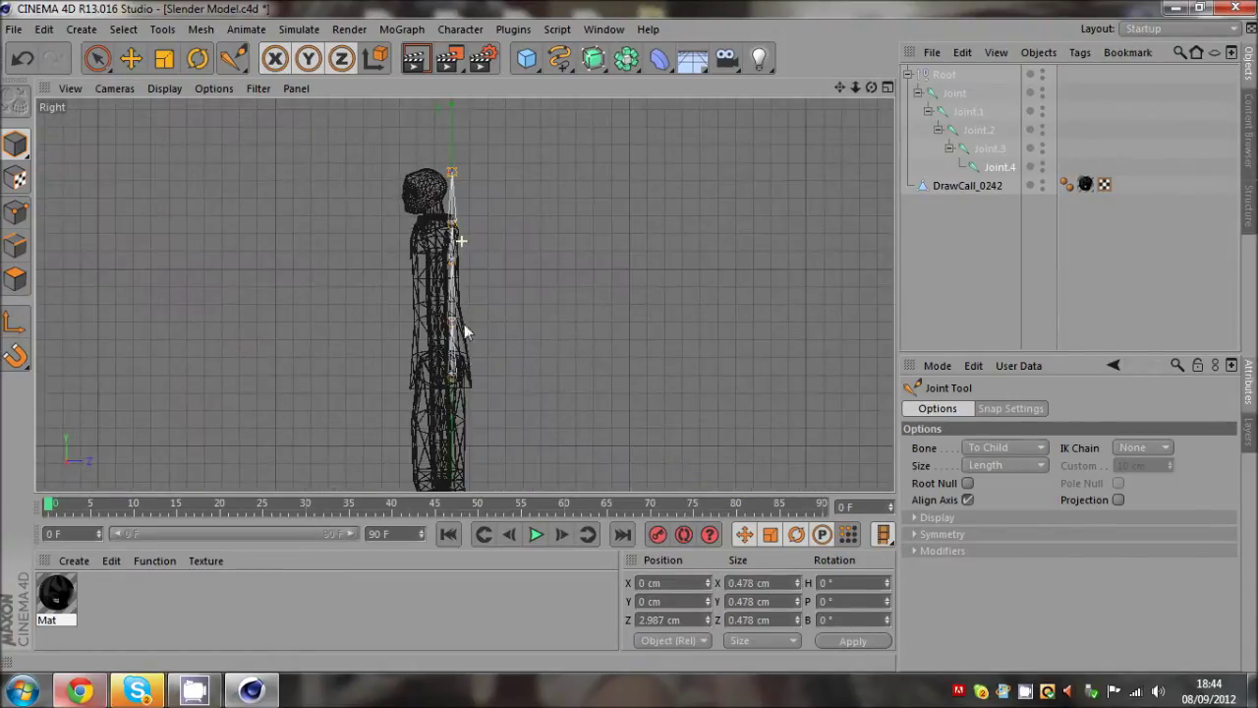
{"action": "scroll", "coordinate": [472, 370], "scroll_direction": "up", "scroll_amount": 2}
{"action": "left_click", "coordinate": [972, 190]}
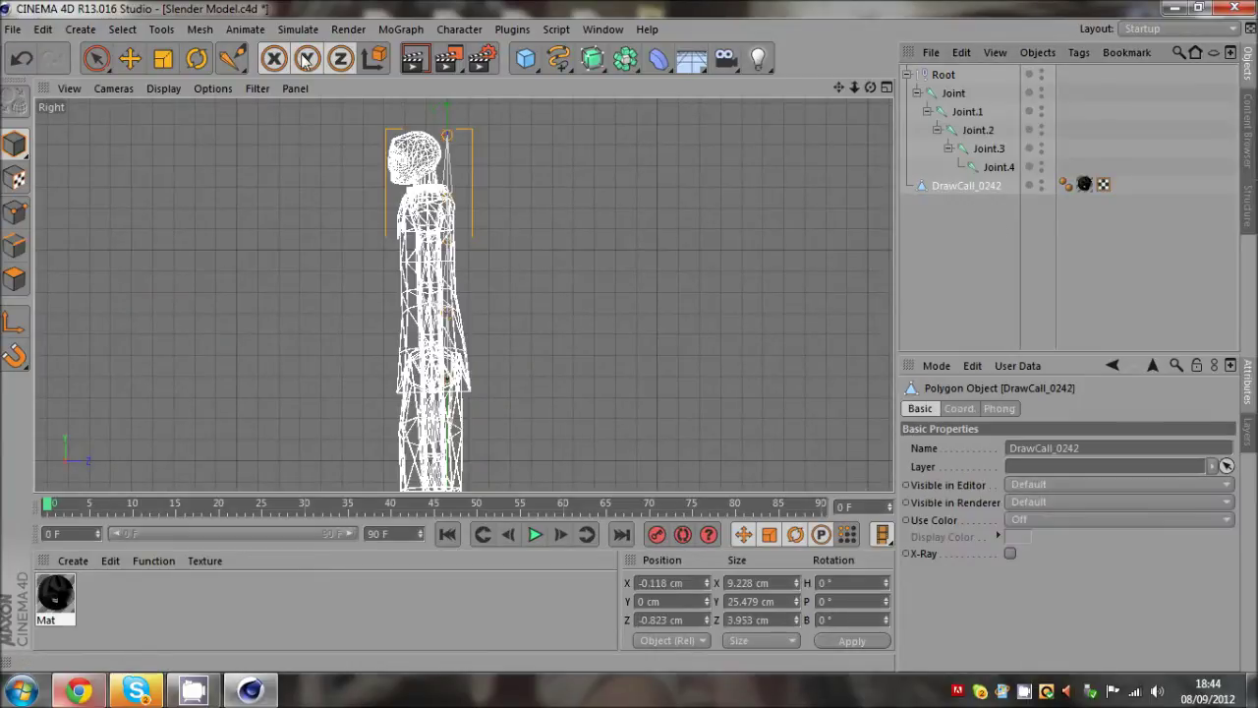
{"action": "left_click", "coordinate": [131, 58]}
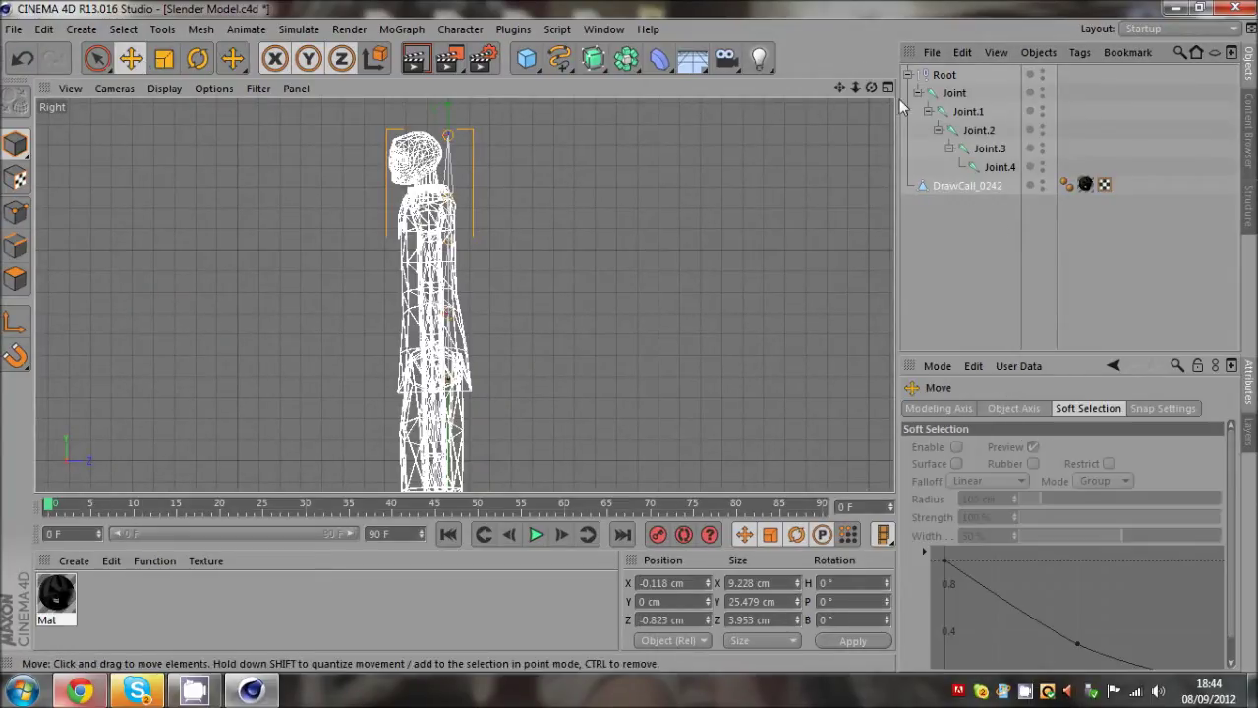
{"action": "scroll", "coordinate": [629, 335], "scroll_direction": "up", "scroll_amount": 3}
{"action": "left_click_drag", "start_coordinate": [842, 90], "coordinate": [599, 335]}
{"action": "left_click_drag", "start_coordinate": [841, 89], "coordinate": [678, 329]}
{"action": "left_click", "coordinate": [950, 334]}
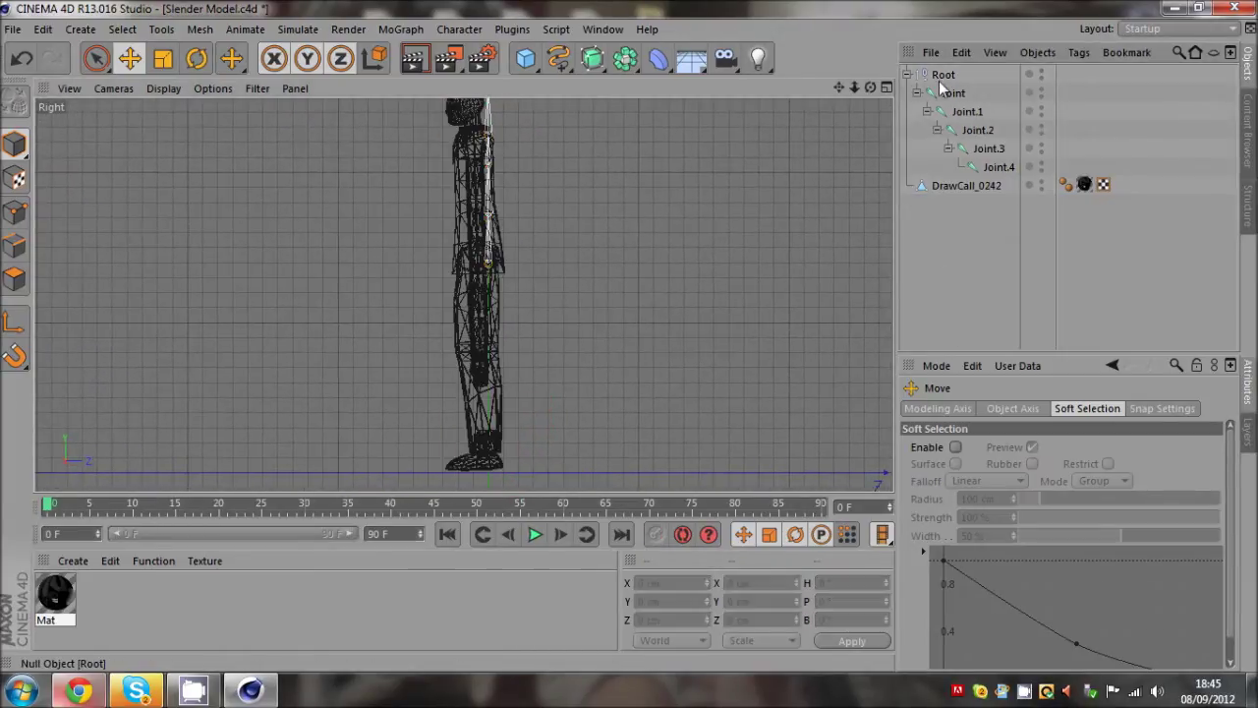
{"action": "left_click", "coordinate": [967, 186]}
{"action": "left_click_drag", "start_coordinate": [539, 478], "coordinate": [550, 479]}
{"action": "left_click", "coordinate": [1148, 255]}
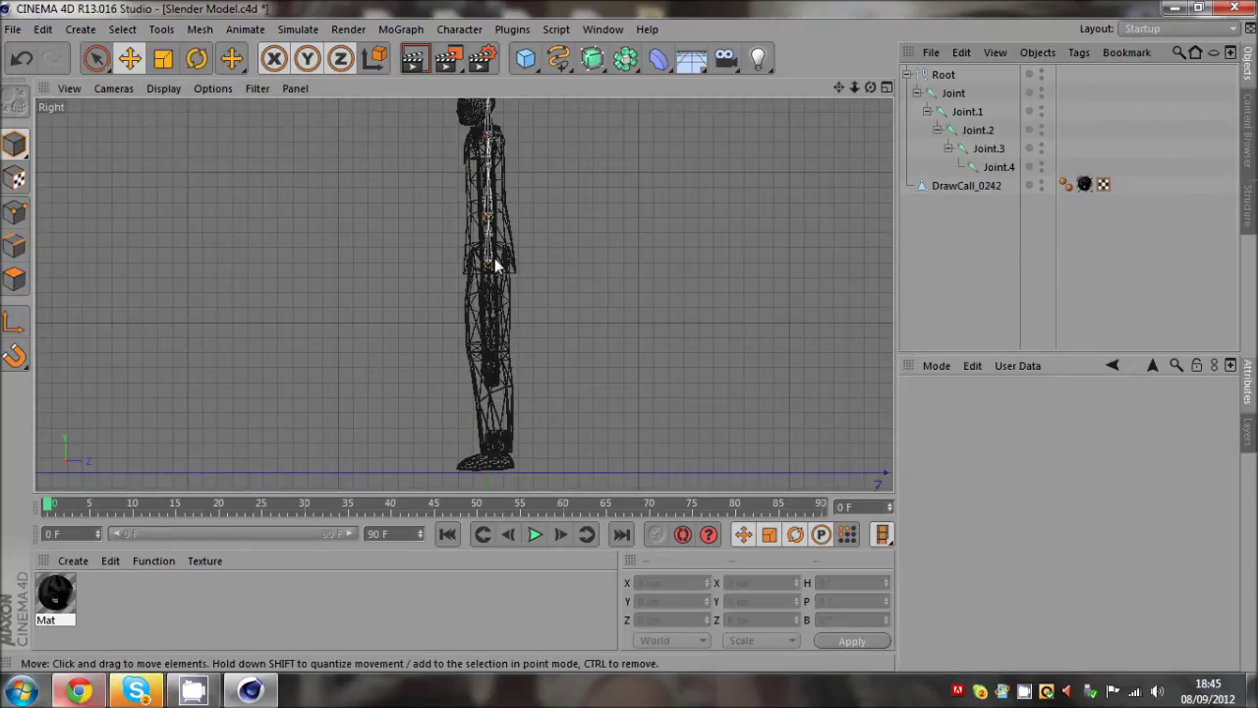
In the Right view, shift the chest, neck and head joints forward with the Joint Tool to follow the model's side profile
{"action": "left_click_drag", "start_coordinate": [839, 89], "coordinate": [628, 336]}
{"action": "scroll", "coordinate": [506, 243], "scroll_direction": "up", "scroll_amount": 3}
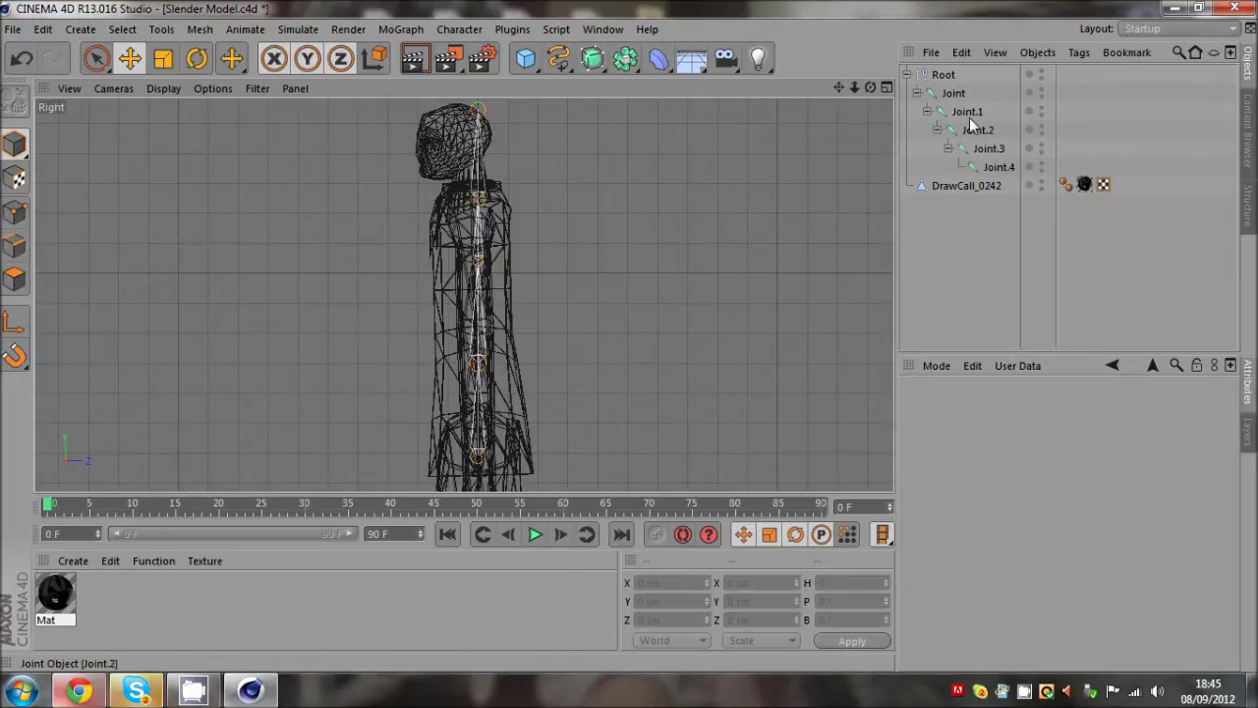
{"action": "left_click", "coordinate": [967, 111]}
{"action": "left_click_drag", "start_coordinate": [232, 58], "coordinate": [292, 116]}
{"action": "left_click", "coordinate": [479, 271]}
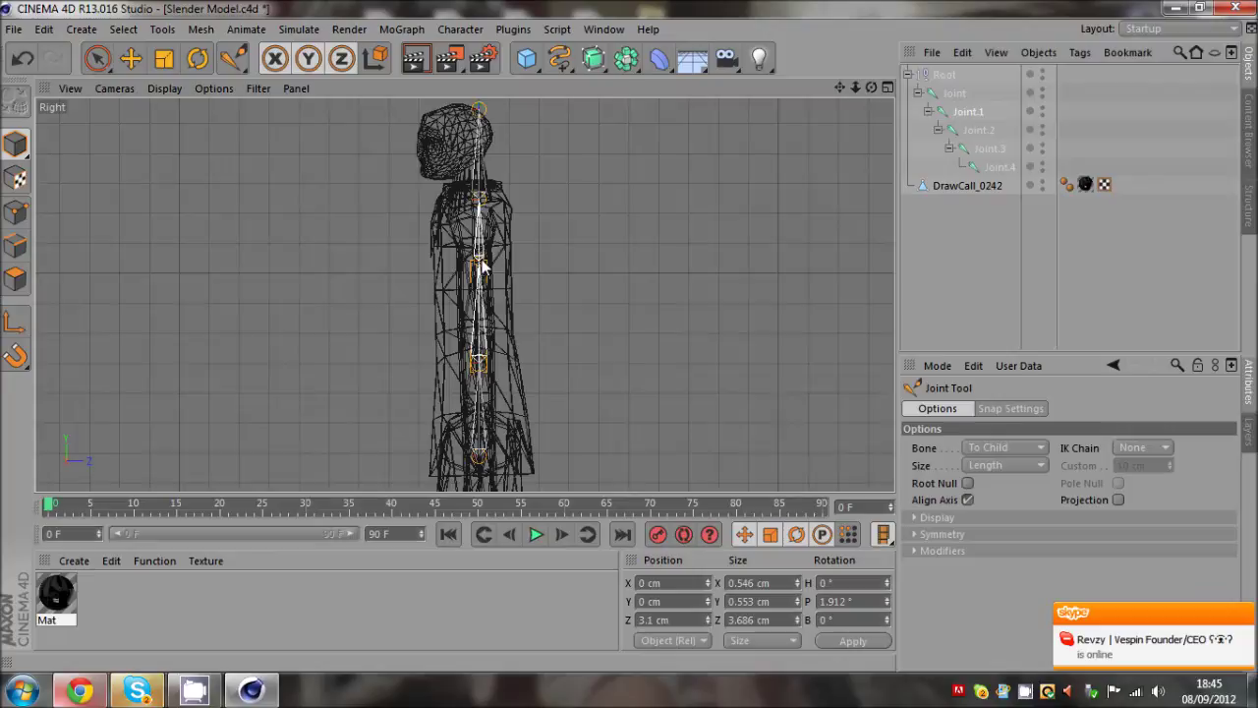
{"action": "left_click_drag", "start_coordinate": [479, 264], "coordinate": [474, 262]}
{"action": "left_click_drag", "start_coordinate": [479, 204], "coordinate": [478, 199]}
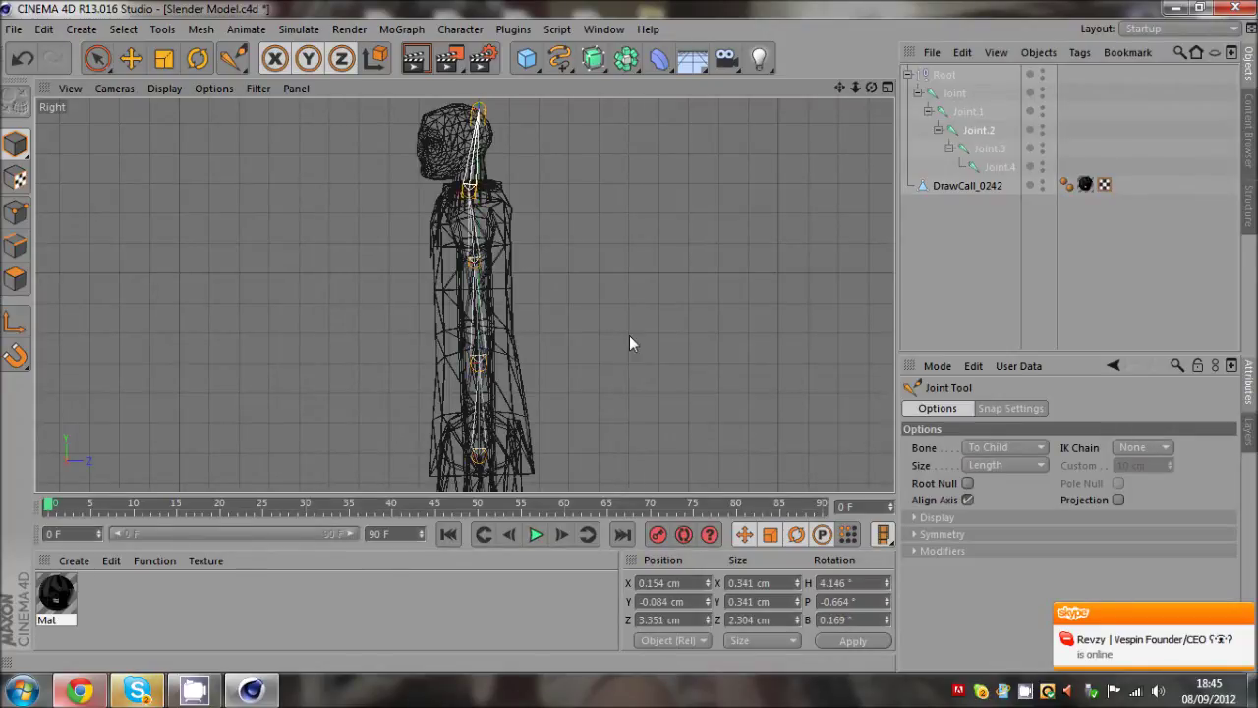
{"action": "left_click", "coordinate": [478, 169]}
{"action": "left_click_drag", "start_coordinate": [480, 108], "coordinate": [454, 116]}
{"action": "middle_click", "coordinate": [476, 362]}
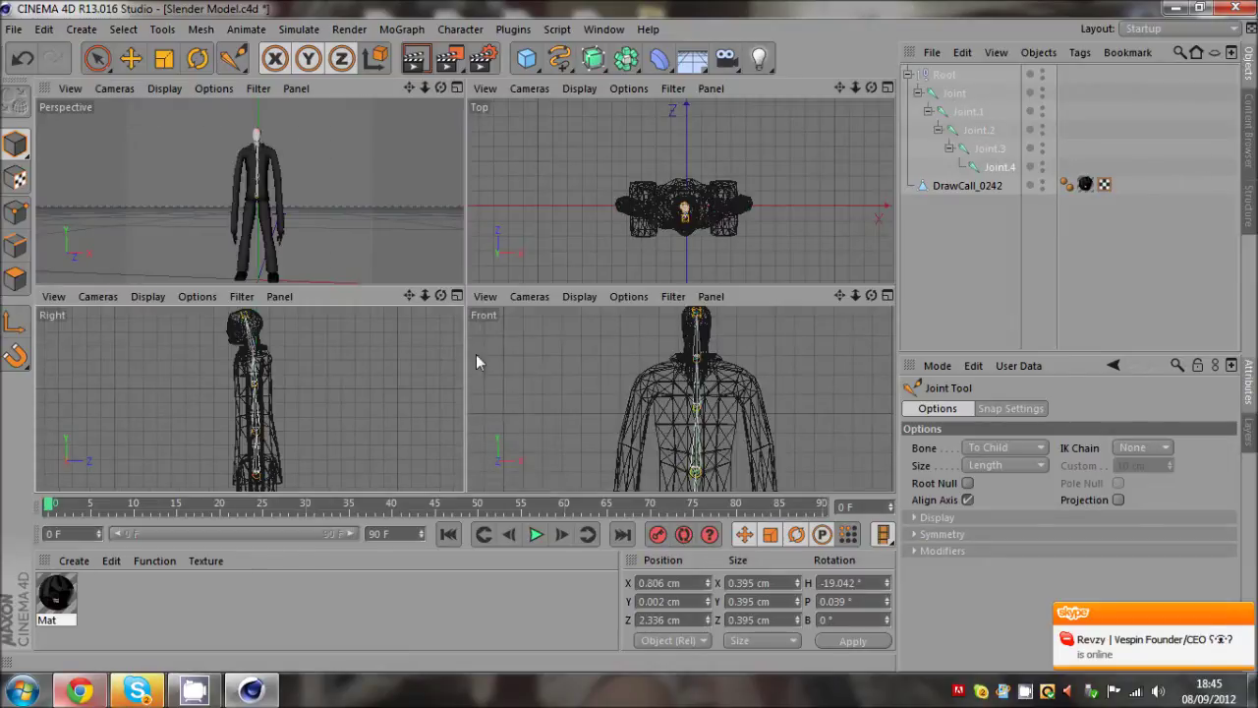
Set the Joint Tool's Symmetry to Draw and add mirrored shoulder joints branching from the chest joint in the Front view
{"action": "middle_click", "coordinate": [719, 322]}
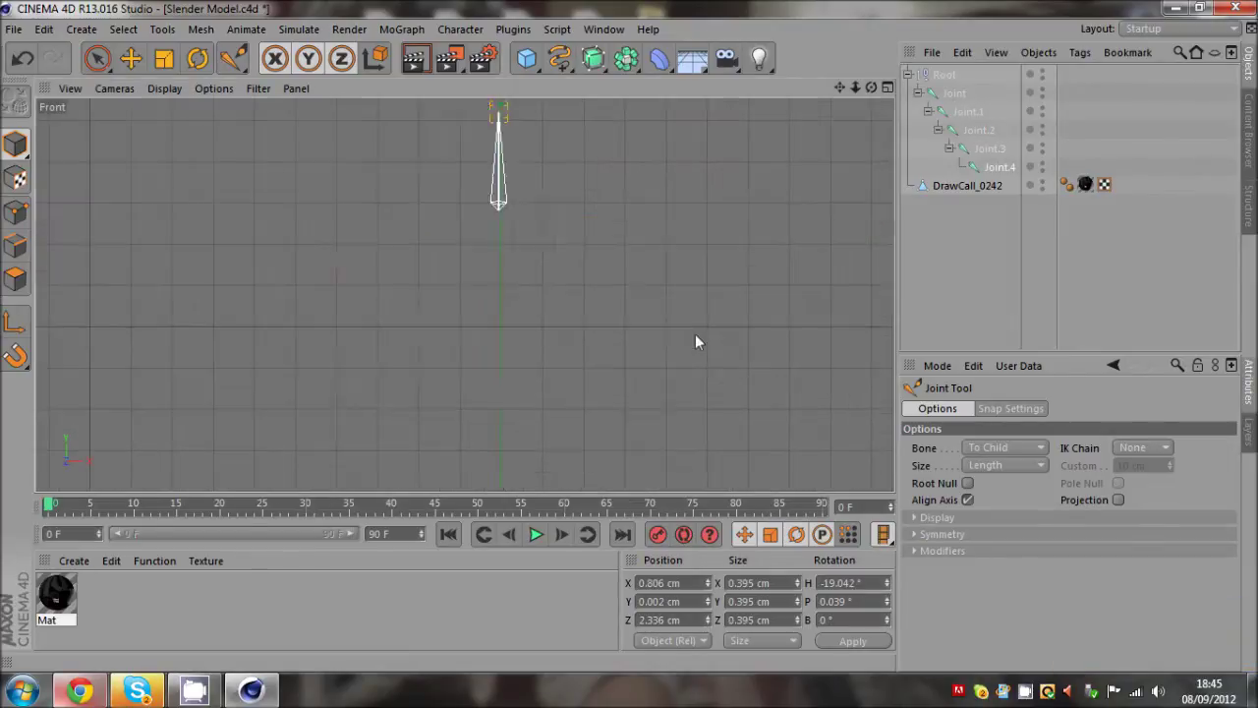
{"action": "middle_click", "coordinate": [548, 413]}
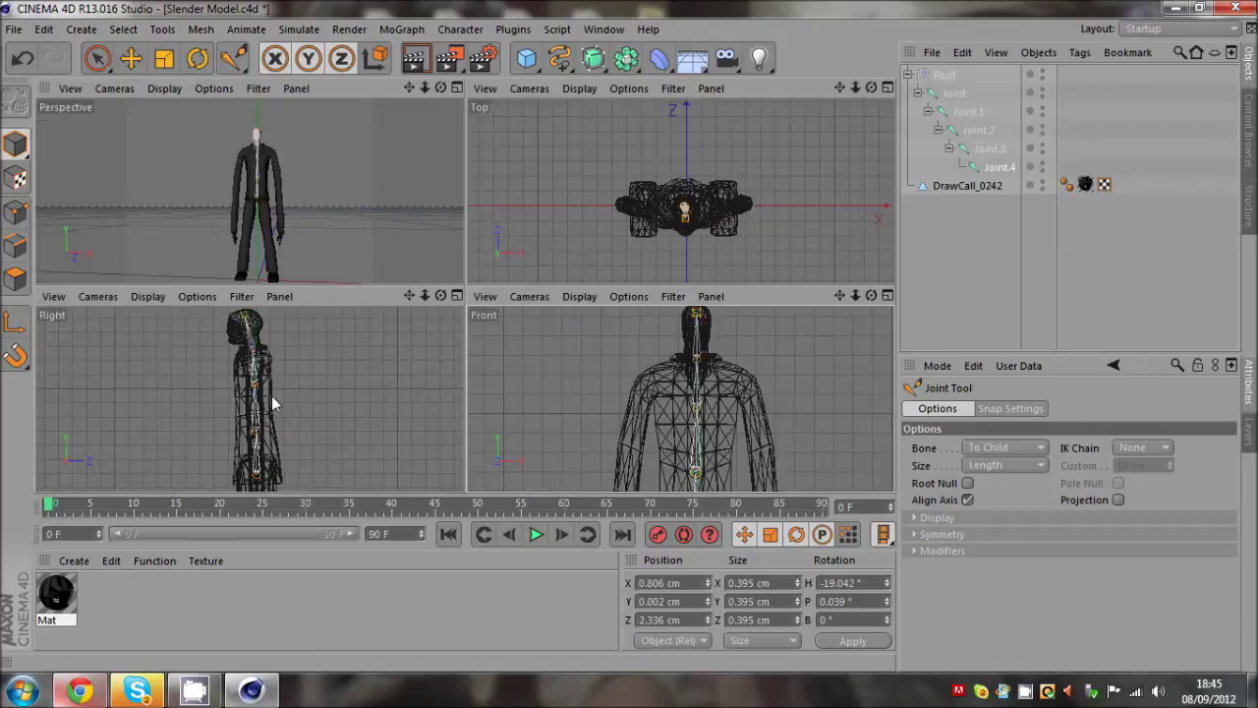
{"action": "middle_click", "coordinate": [318, 208]}
{"action": "left_click_drag", "start_coordinate": [871, 87], "coordinate": [629, 336]}
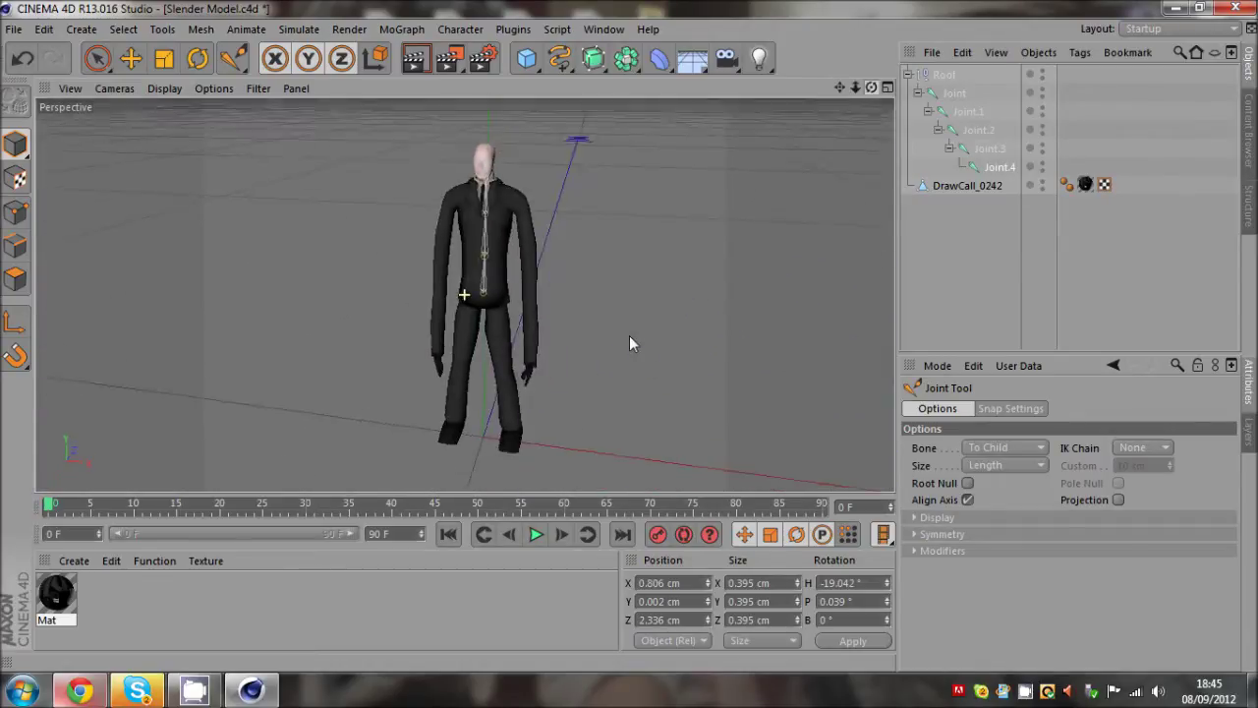
{"action": "middle_click", "coordinate": [630, 339]}
{"action": "middle_click", "coordinate": [597, 391]}
{"action": "left_click_drag", "start_coordinate": [840, 87], "coordinate": [629, 335]}
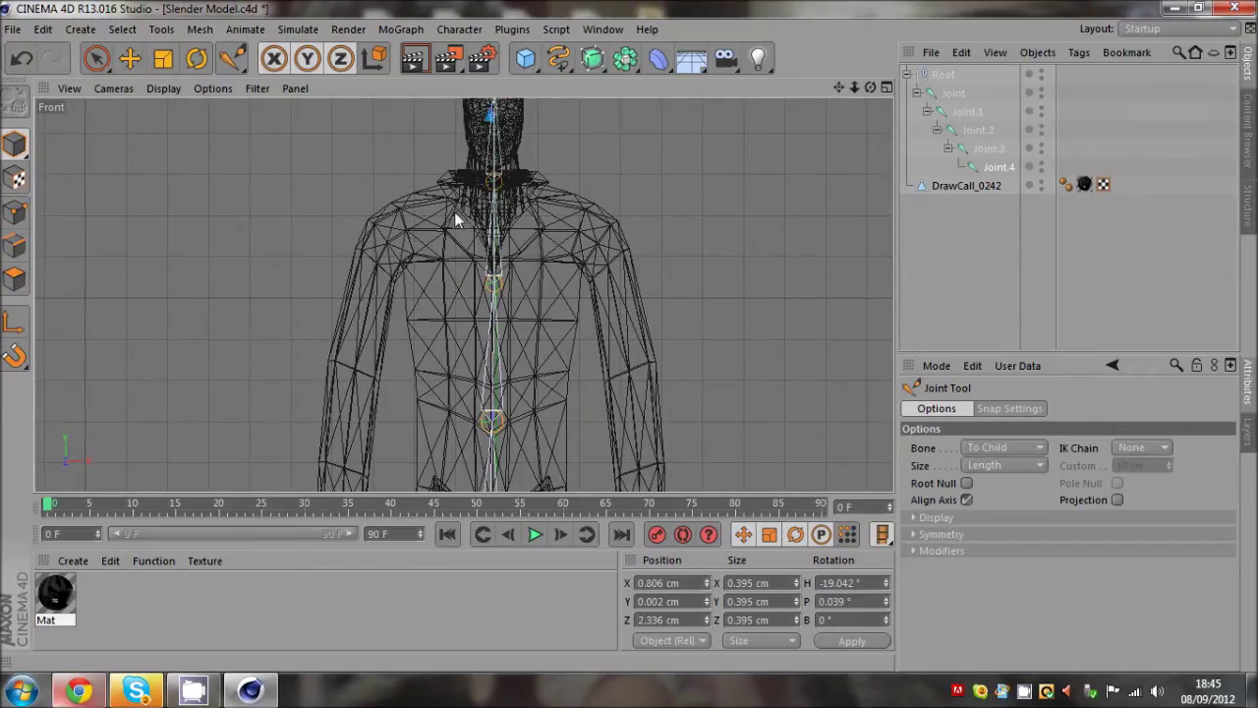
{"action": "left_click", "coordinate": [492, 279]}
{"action": "left_click", "coordinate": [916, 534]}
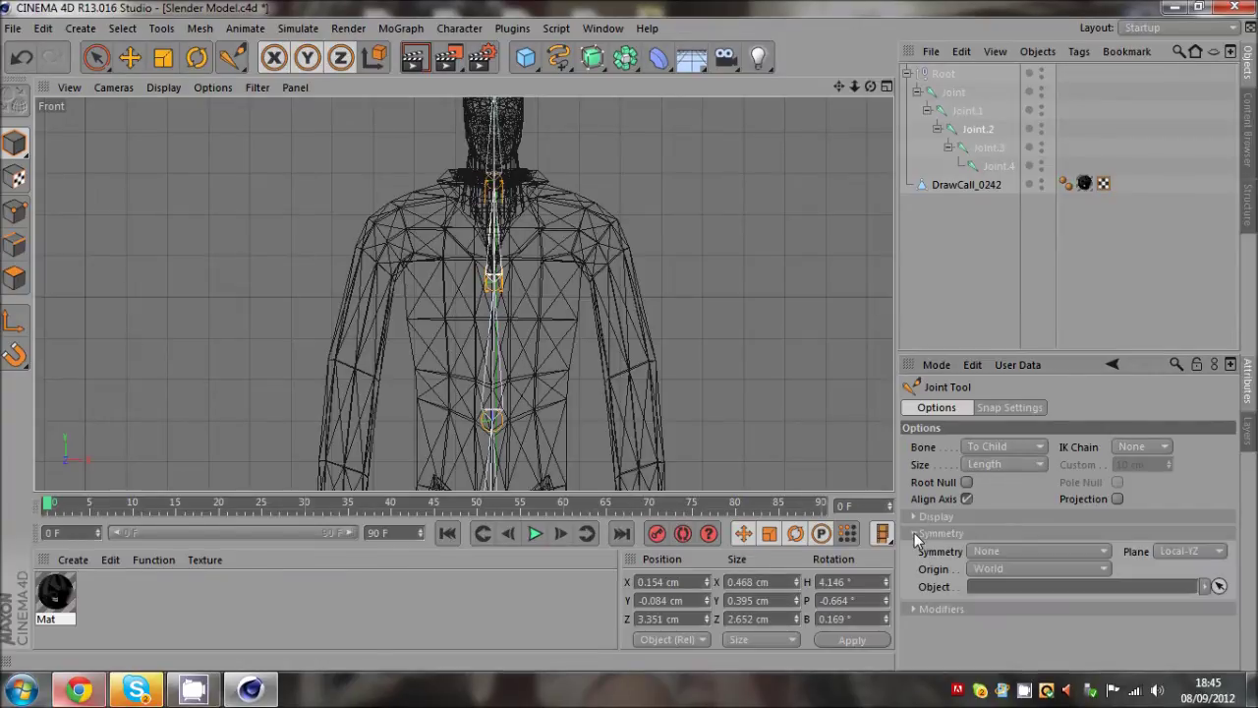
{"action": "left_click", "coordinate": [980, 552]}
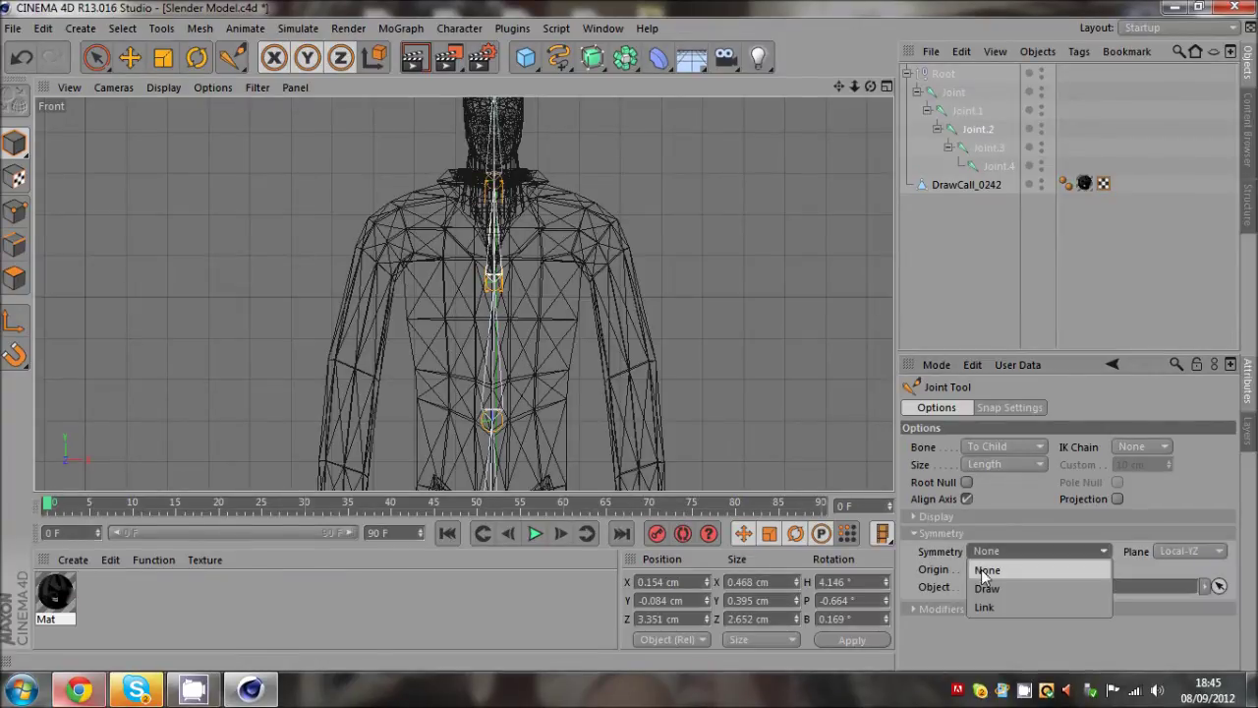
{"action": "left_click", "coordinate": [990, 589]}
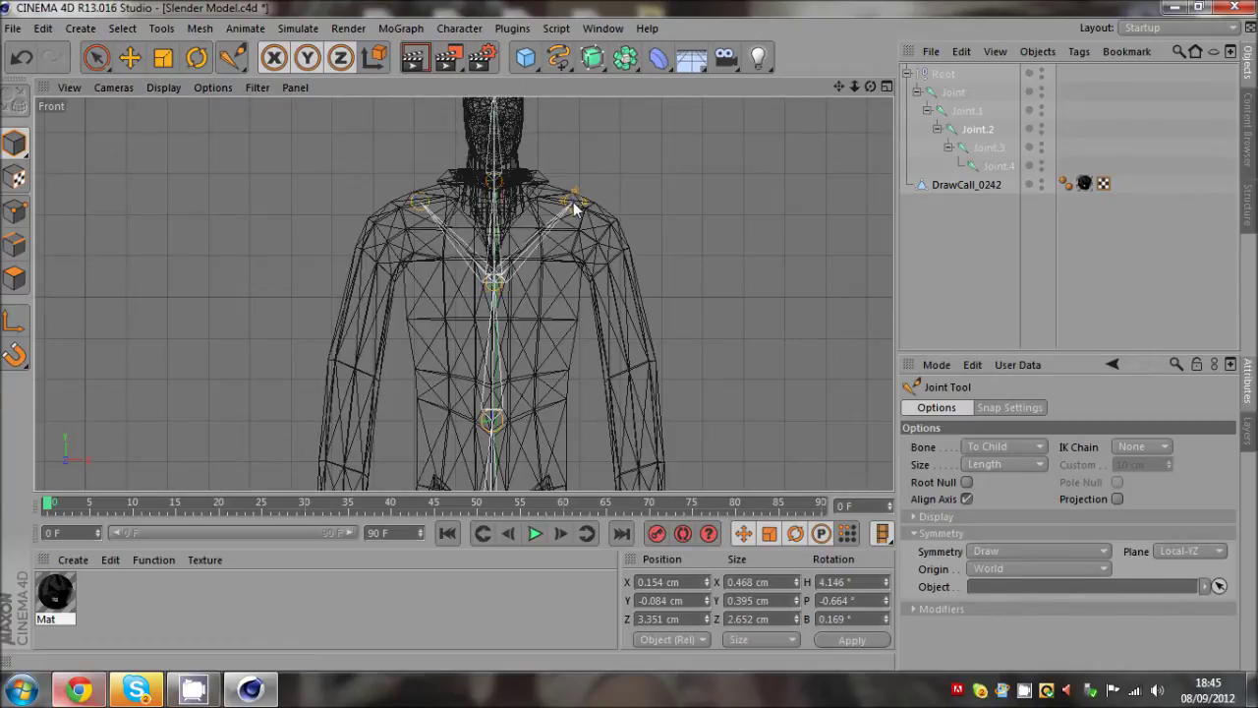
{"action": "left_click_drag", "start_coordinate": [577, 214], "coordinate": [594, 218], "text": "ctrl"}
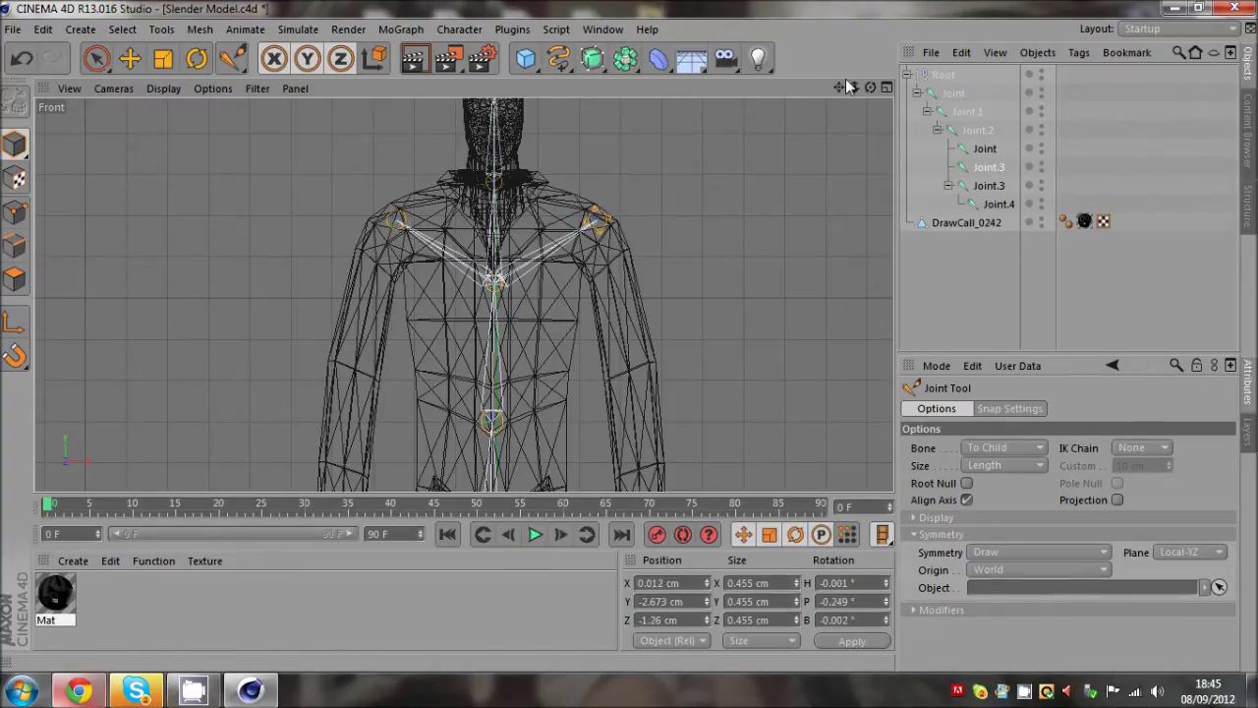
{"action": "left_click_drag", "start_coordinate": [843, 88], "coordinate": [827, 94]}
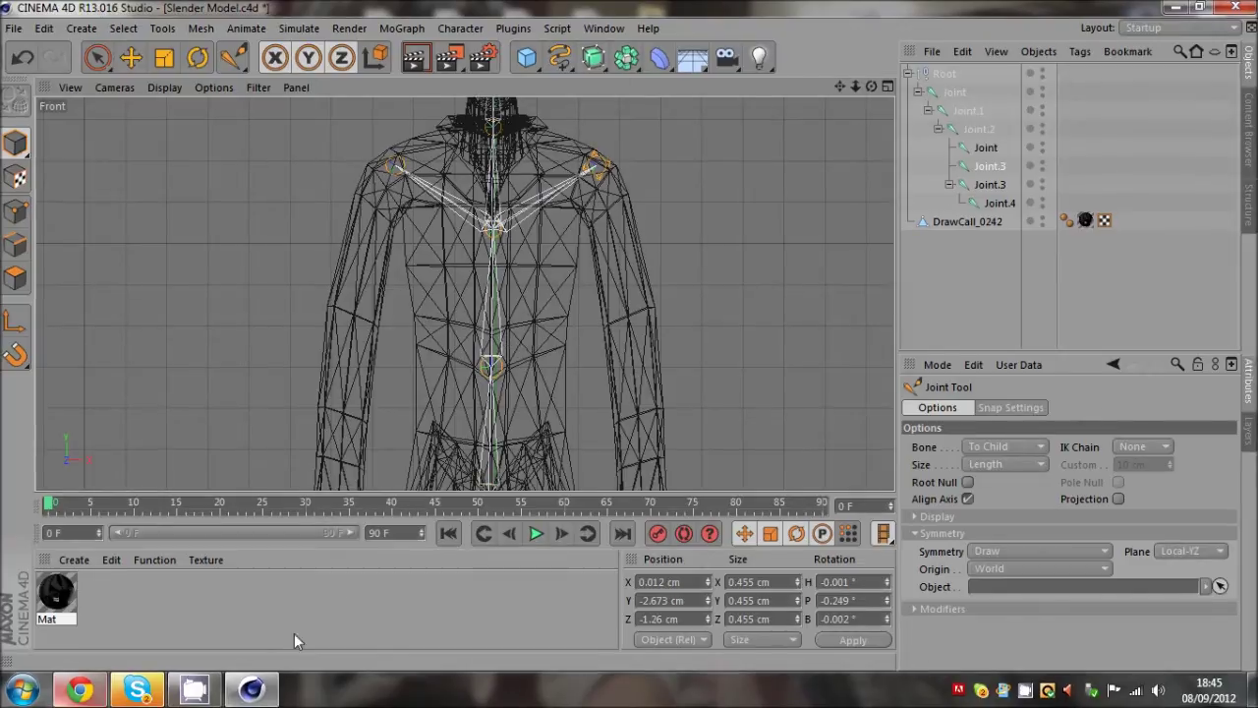
{"action": "left_click", "coordinate": [1025, 694]}
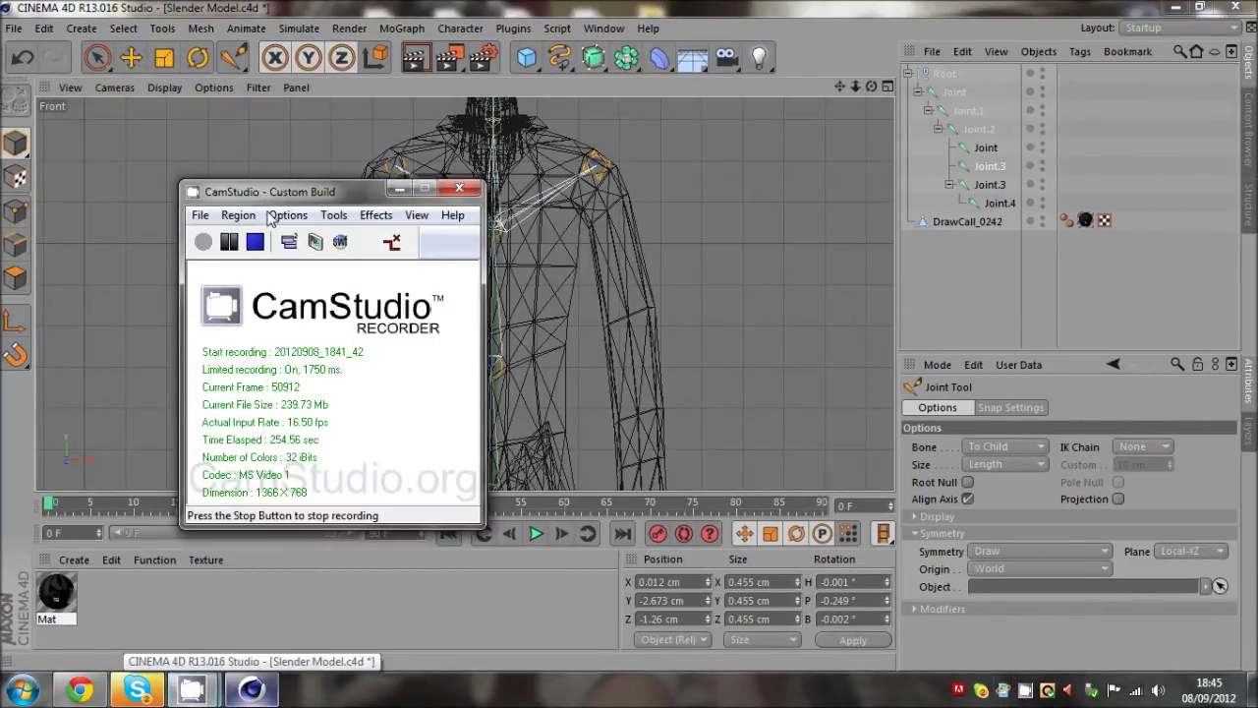
{"action": "left_click", "coordinate": [398, 188]}
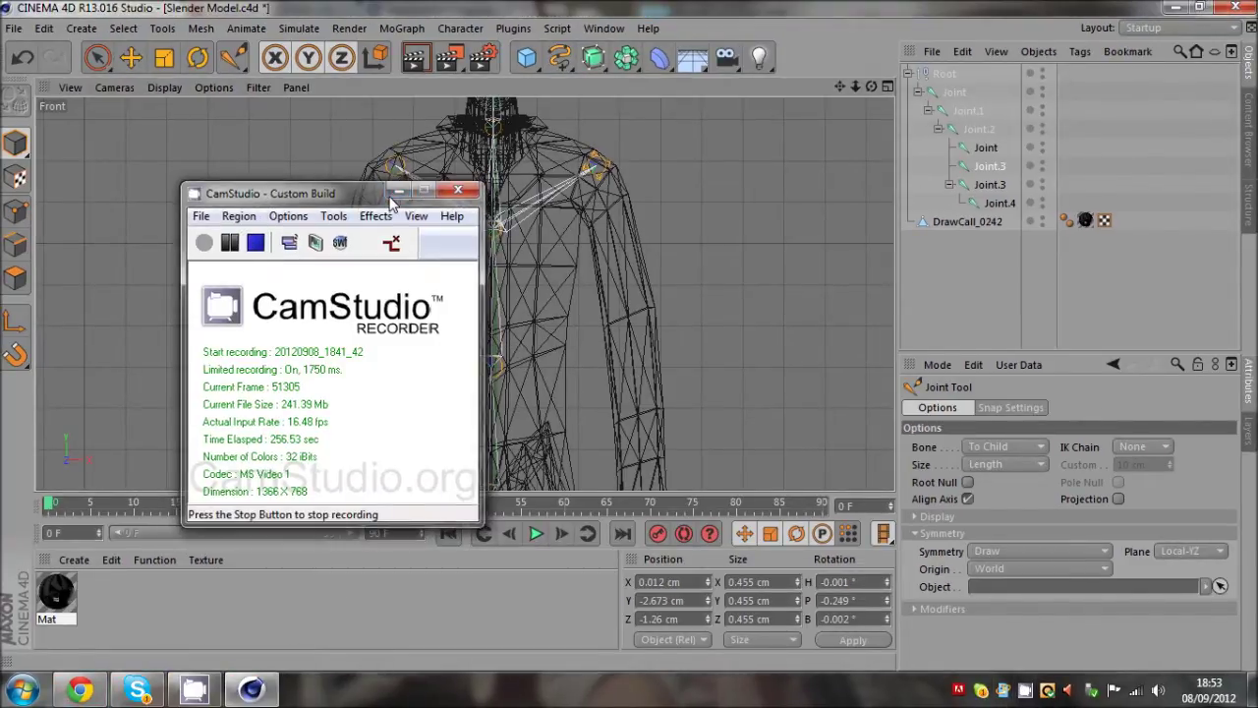
{"action": "key", "text": "ctrl+s"}
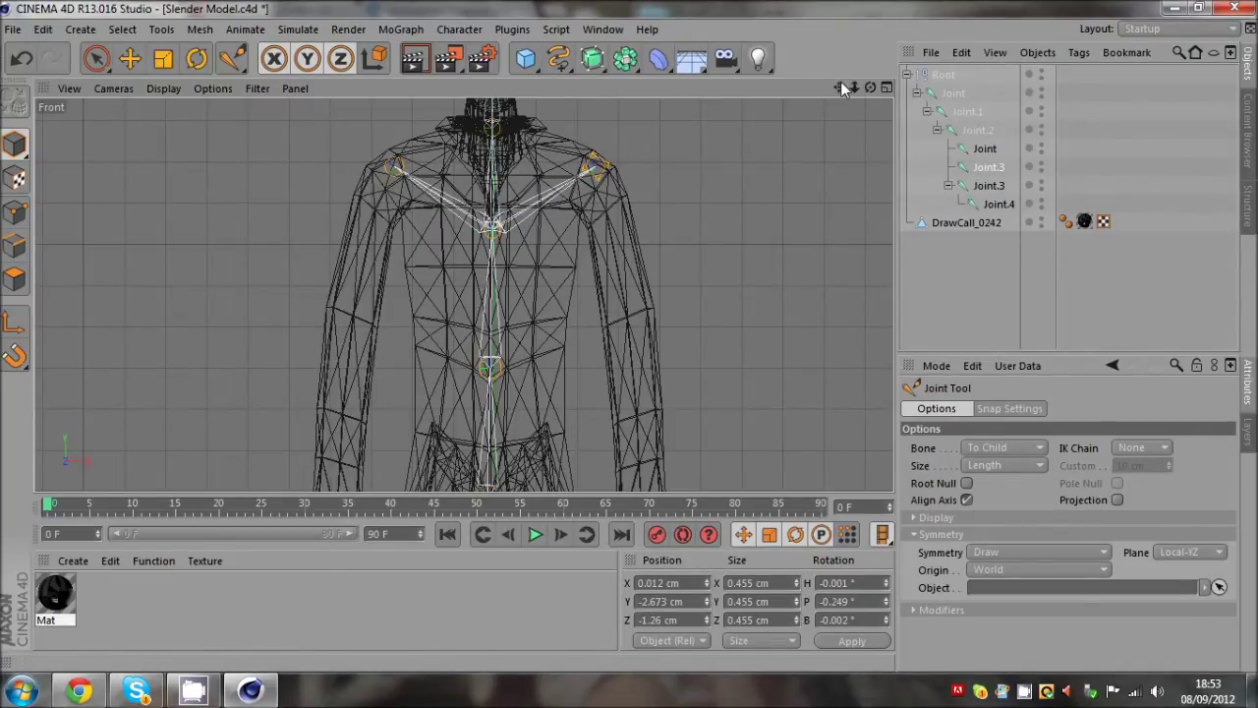
Extend the shoulder joints down both arms with mirrored elbow and hand joints in the Front view
{"action": "left_click_drag", "start_coordinate": [842, 88], "coordinate": [626, 265]}
{"action": "left_click_drag", "start_coordinate": [629, 336], "coordinate": [631, 336]}
{"action": "left_click_drag", "start_coordinate": [840, 87], "coordinate": [629, 324]}
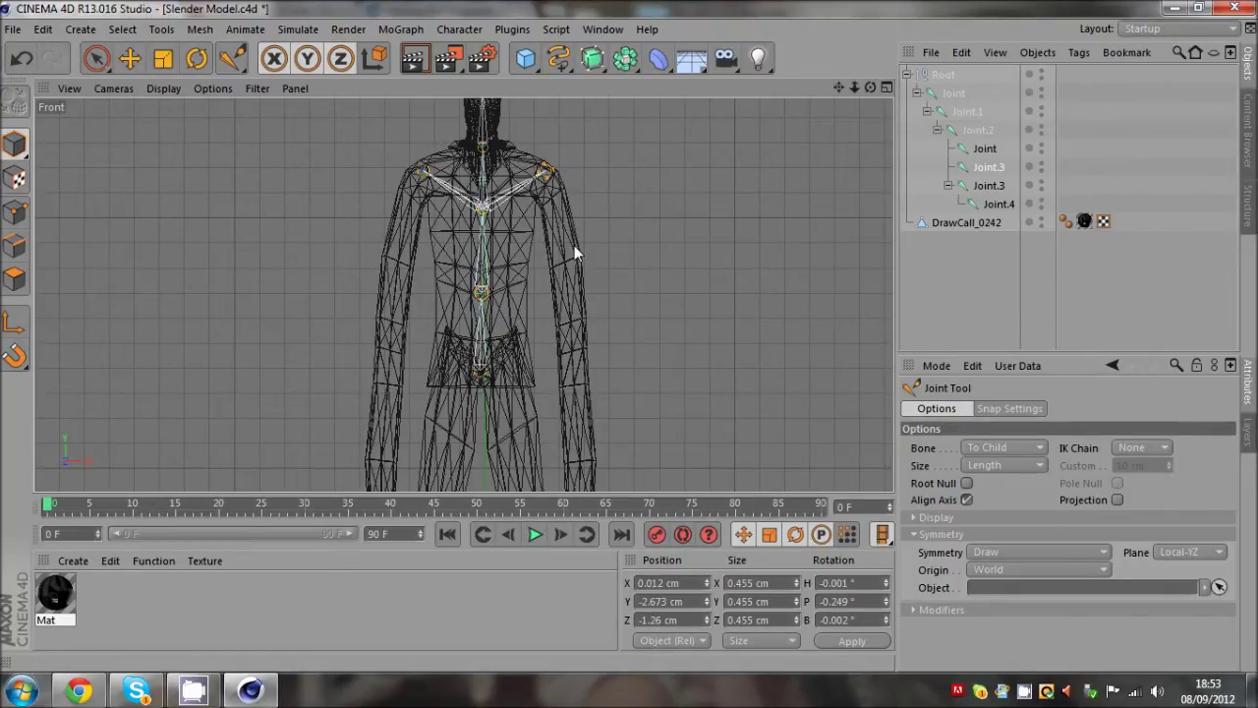
{"action": "left_click_drag", "start_coordinate": [574, 251], "coordinate": [577, 361], "text": "ctrl"}
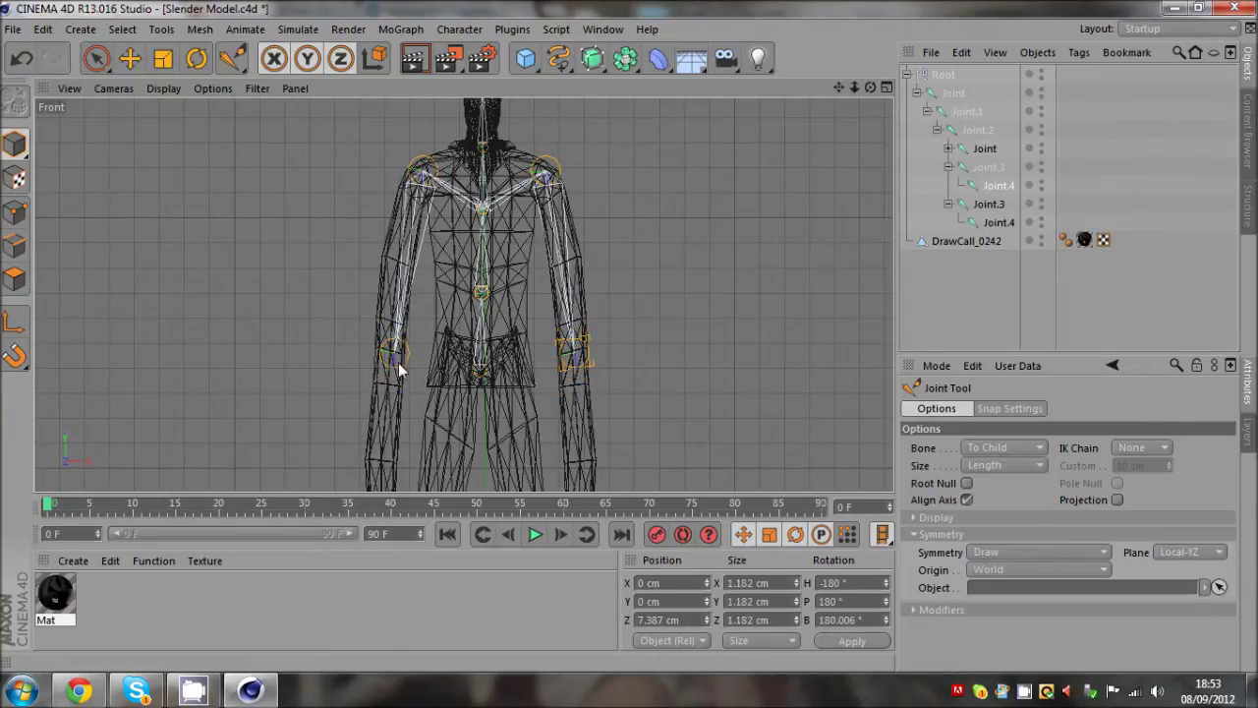
{"action": "middle_click_drag", "start_coordinate": [629, 332], "coordinate": [625, 338], "text": "alt"}
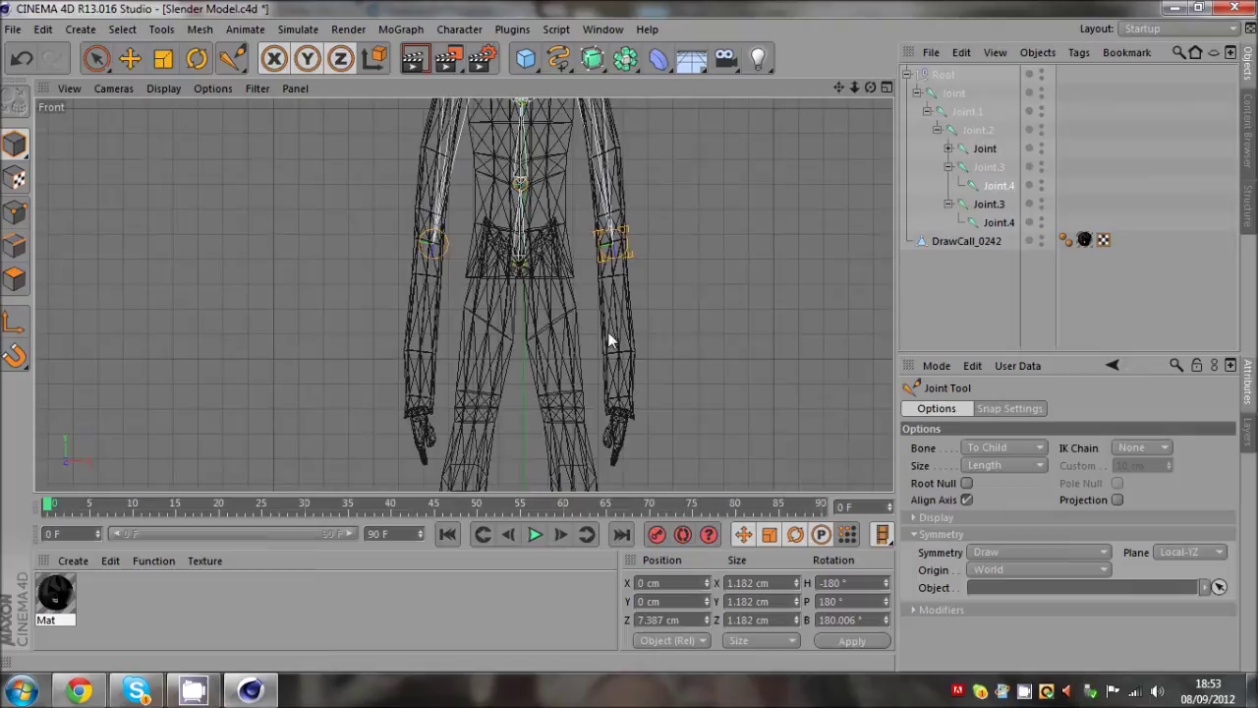
{"action": "left_click_drag", "start_coordinate": [609, 393], "coordinate": [617, 448], "text": "ctrl"}
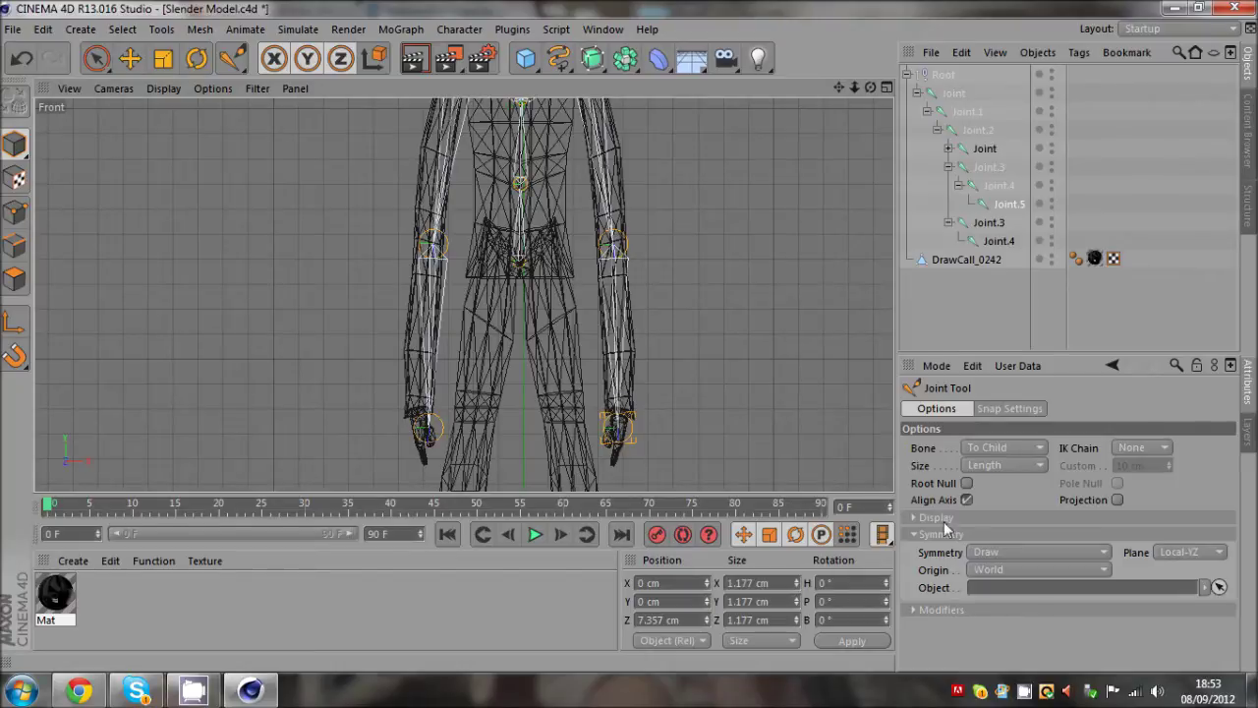
Set Symmetry to None and move the elbow, hand and shoulder joints of the arm on the negative X side to the middle of its mesh
{"action": "left_click", "coordinate": [978, 551]}
{"action": "left_click", "coordinate": [983, 573]}
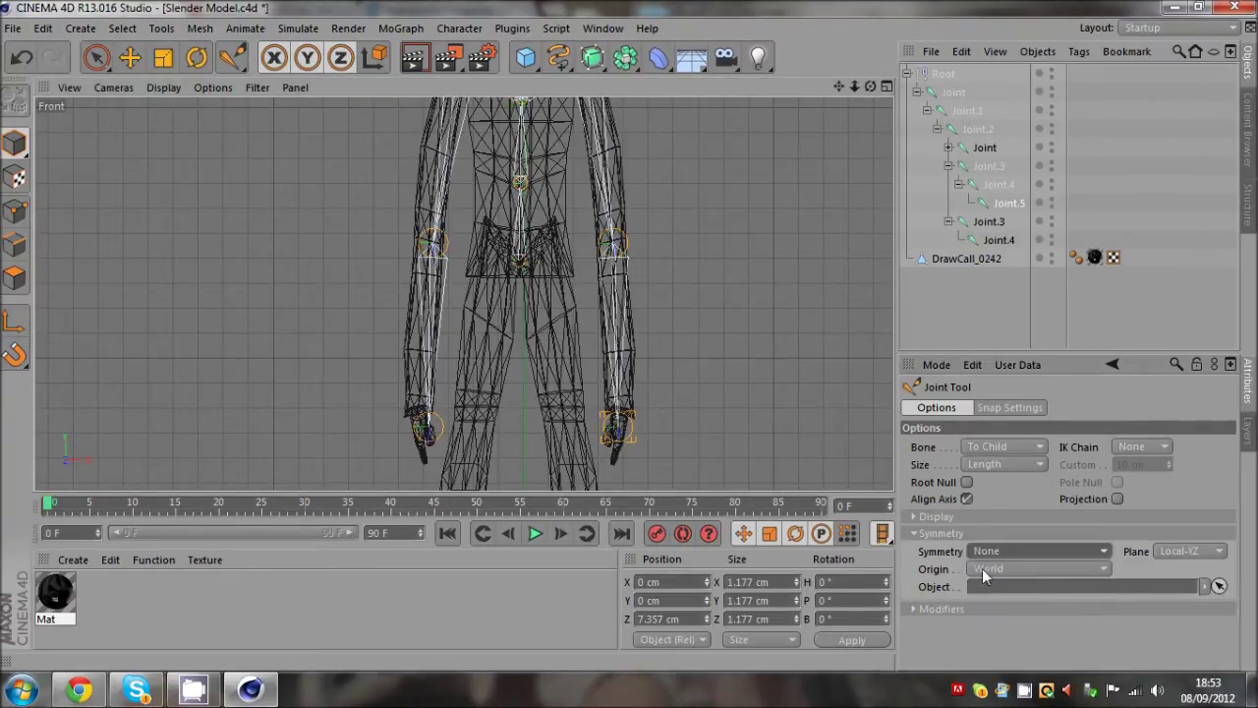
{"action": "left_click", "coordinate": [426, 248]}
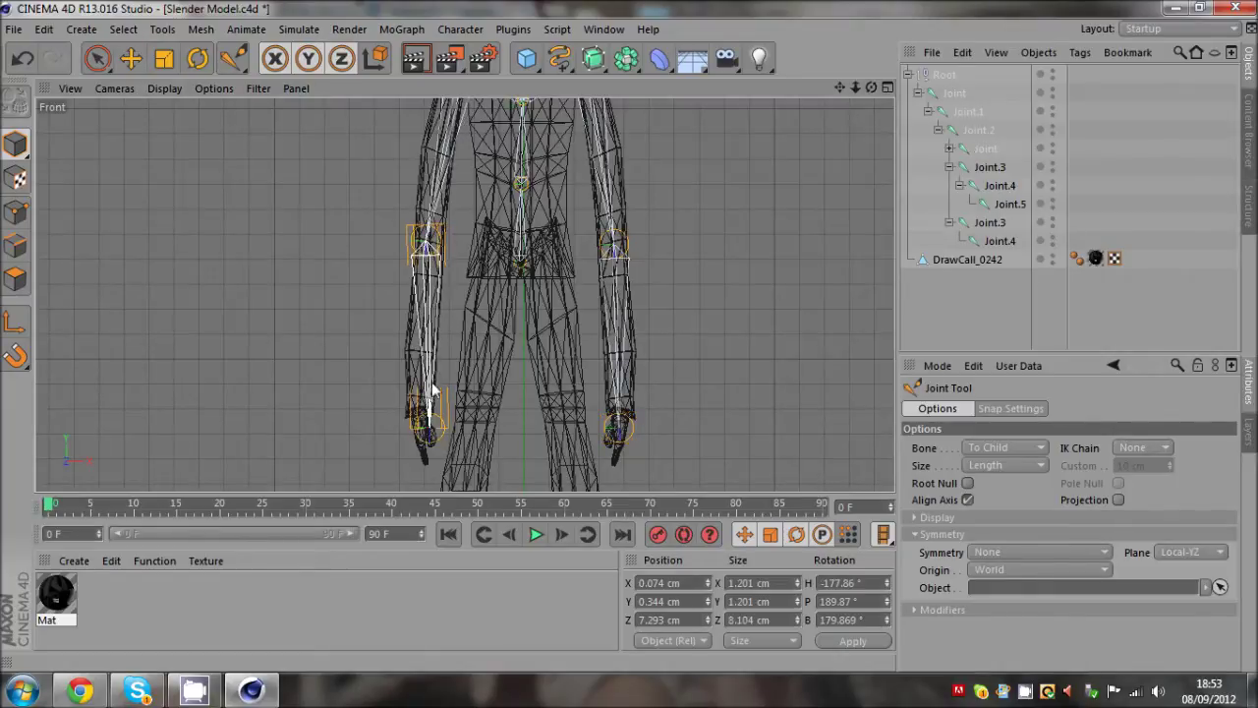
{"action": "left_click", "coordinate": [430, 431]}
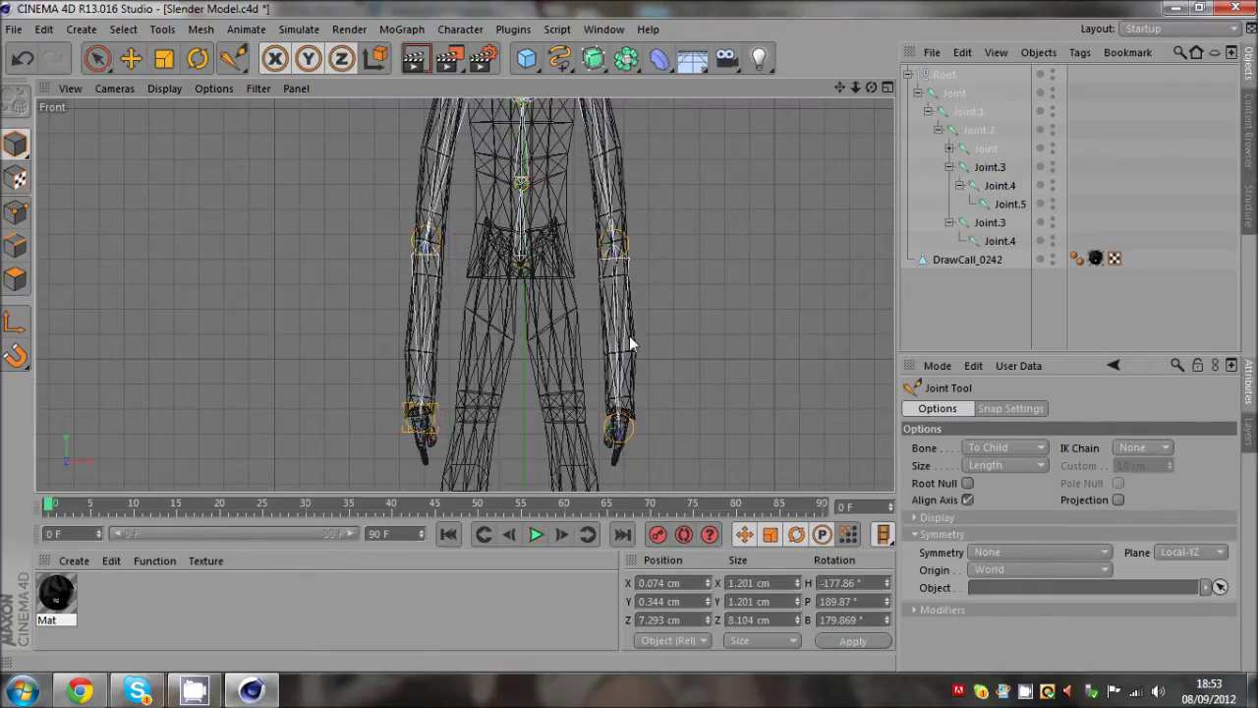
{"action": "left_click_drag", "start_coordinate": [839, 87], "coordinate": [829, 155]}
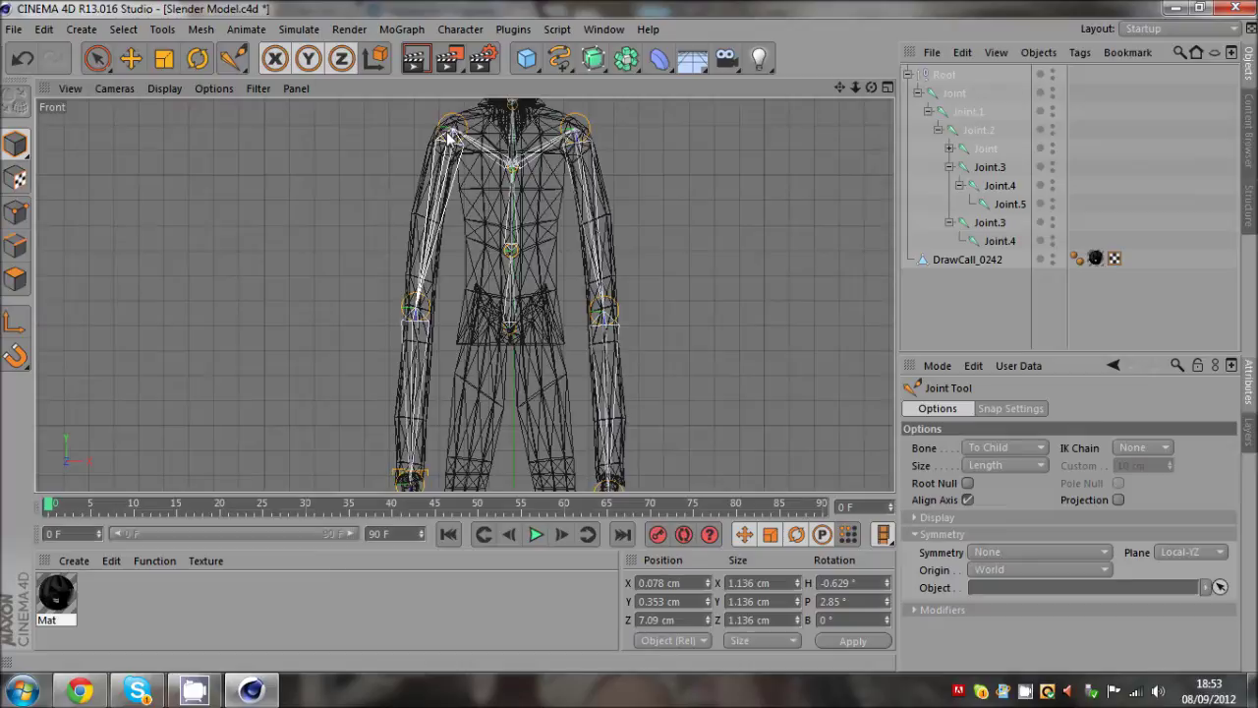
{"action": "left_click_drag", "start_coordinate": [449, 135], "coordinate": [446, 131]}
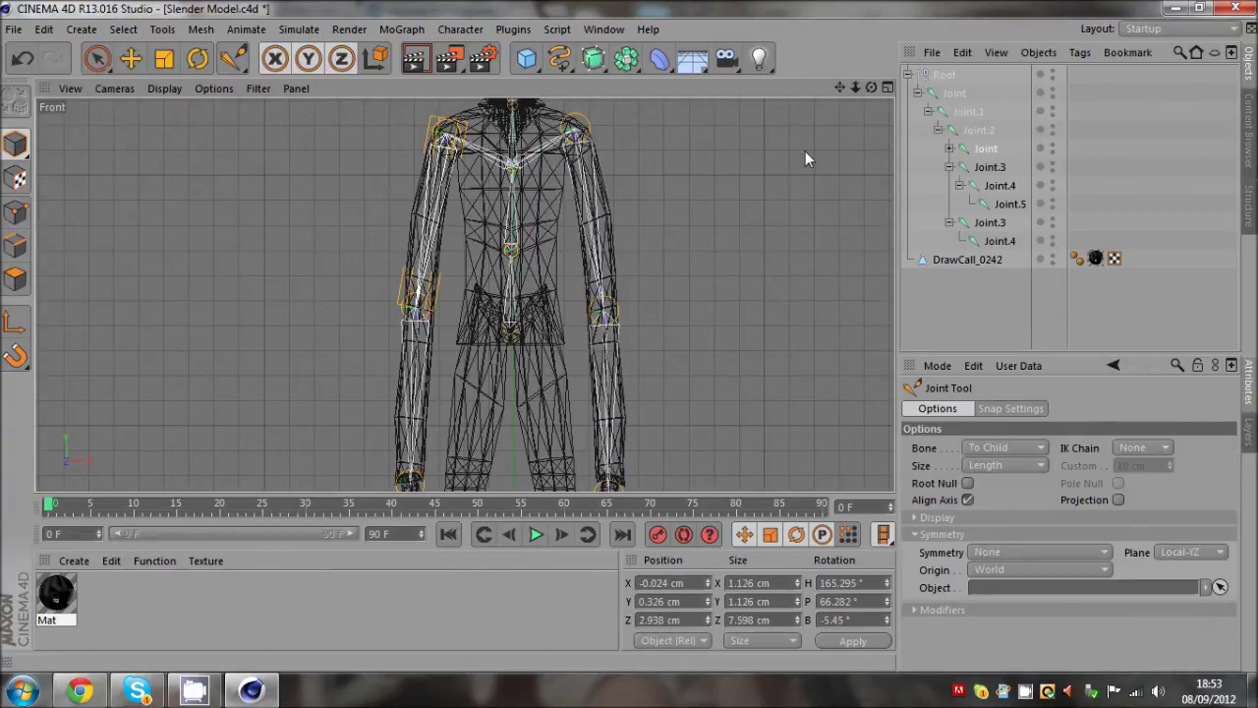
Try shifting the hand joint back in the Right view with Symmetry off, and undo the moves
{"action": "left_click_drag", "start_coordinate": [839, 87], "coordinate": [880, 0]}
{"action": "middle_click", "coordinate": [494, 268]}
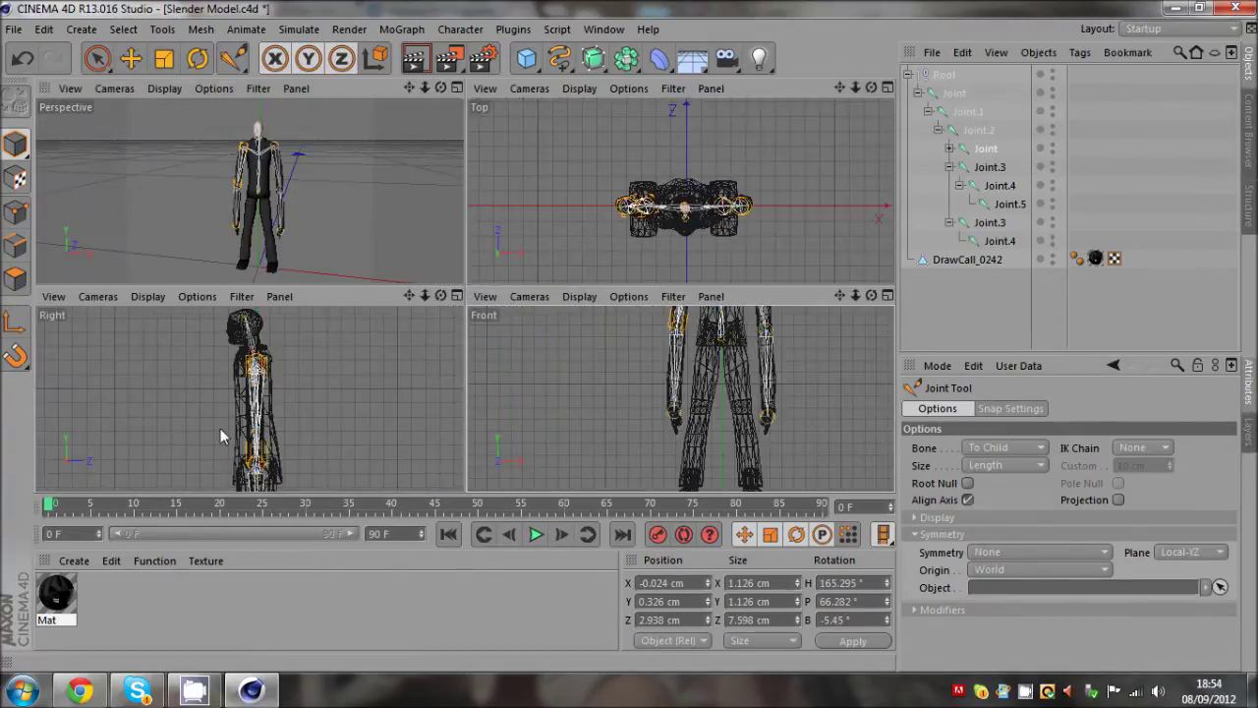
{"action": "middle_click", "coordinate": [220, 428]}
{"action": "left_click_drag", "start_coordinate": [840, 91], "coordinate": [671, 328]}
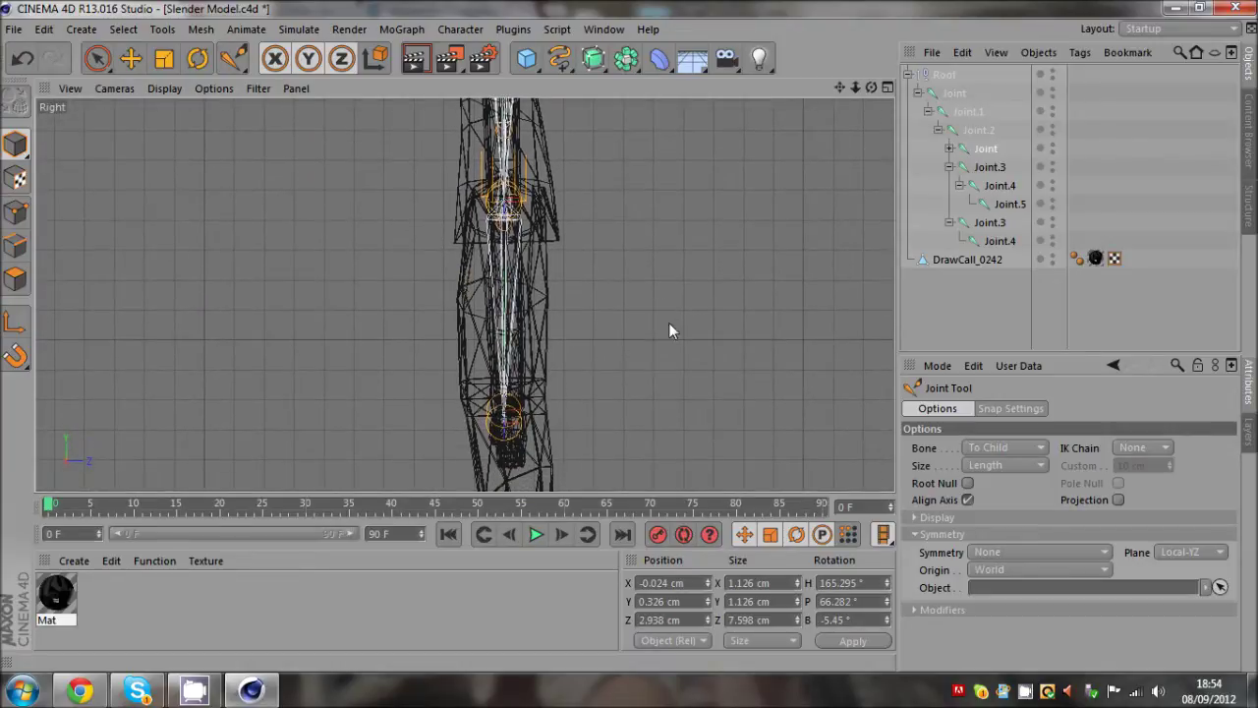
{"action": "left_click", "coordinate": [507, 417]}
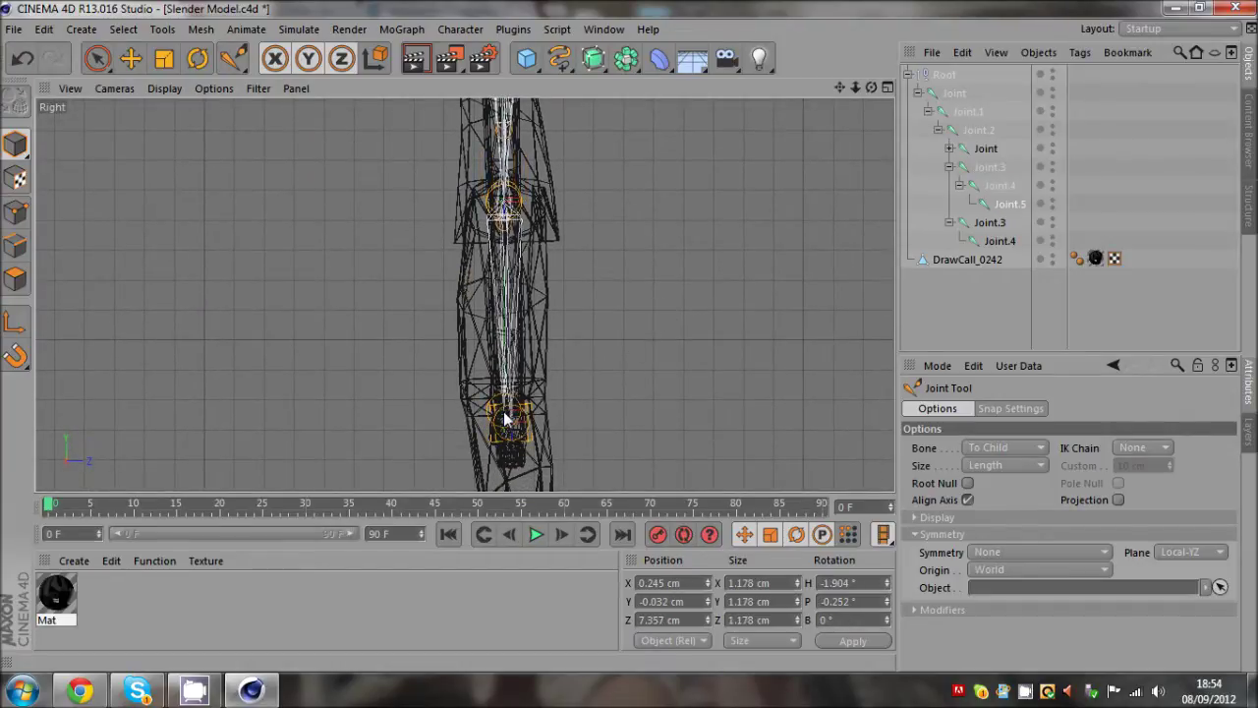
{"action": "left_click", "coordinate": [501, 414]}
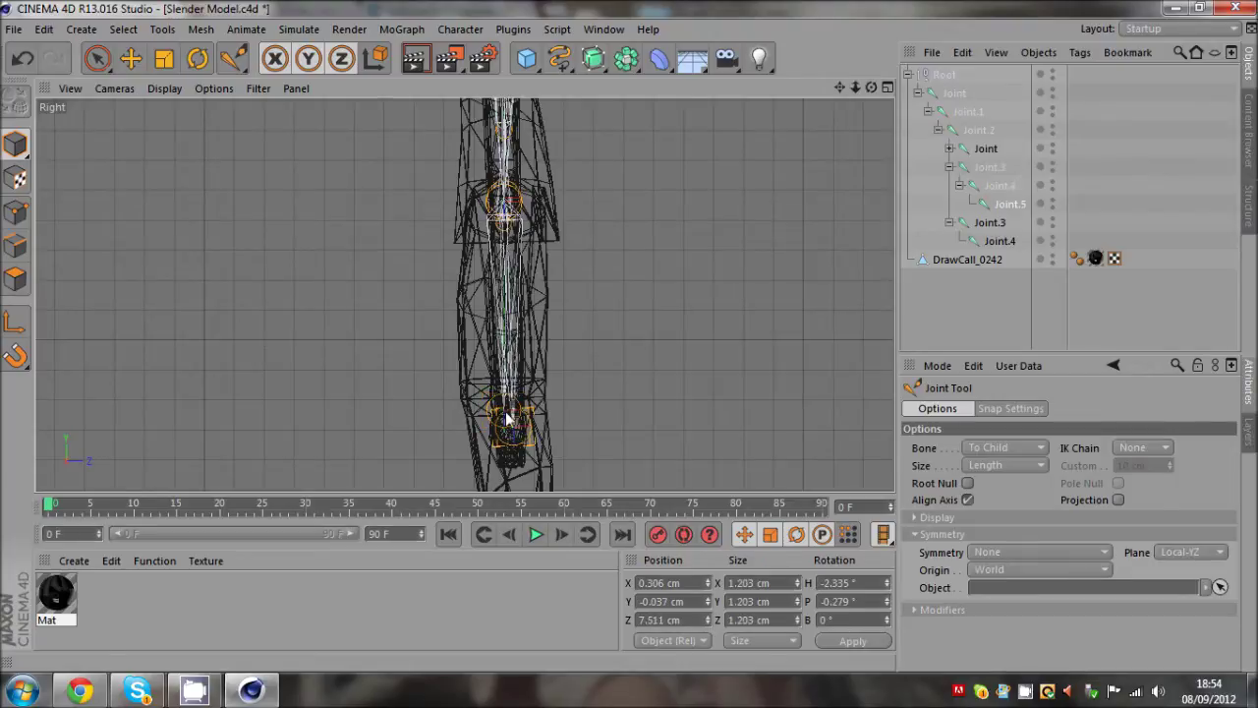
{"action": "key", "text": "ctrl+z"}
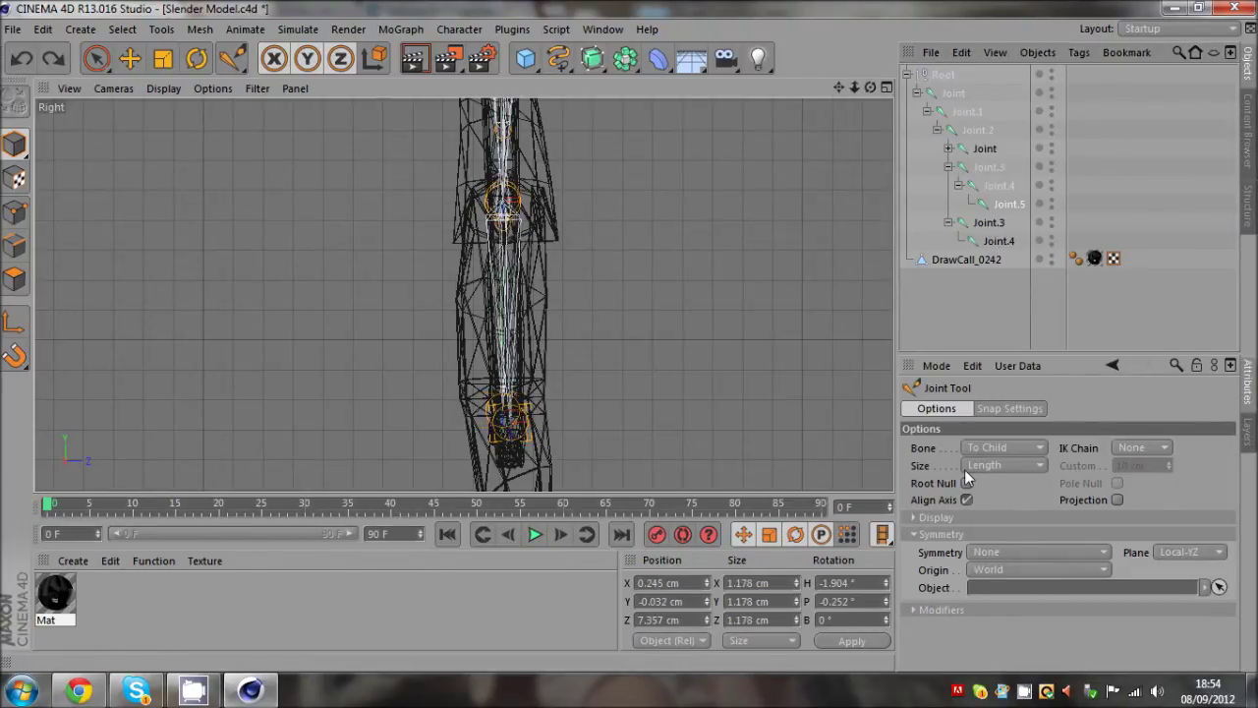
{"action": "key", "text": "ctrl+z"}
Set the Joint Tool's Symmetry to Draw and shift the hand joint slightly back into the hand in the Right view
{"action": "left_click", "coordinate": [995, 556]}
{"action": "left_click", "coordinate": [998, 586]}
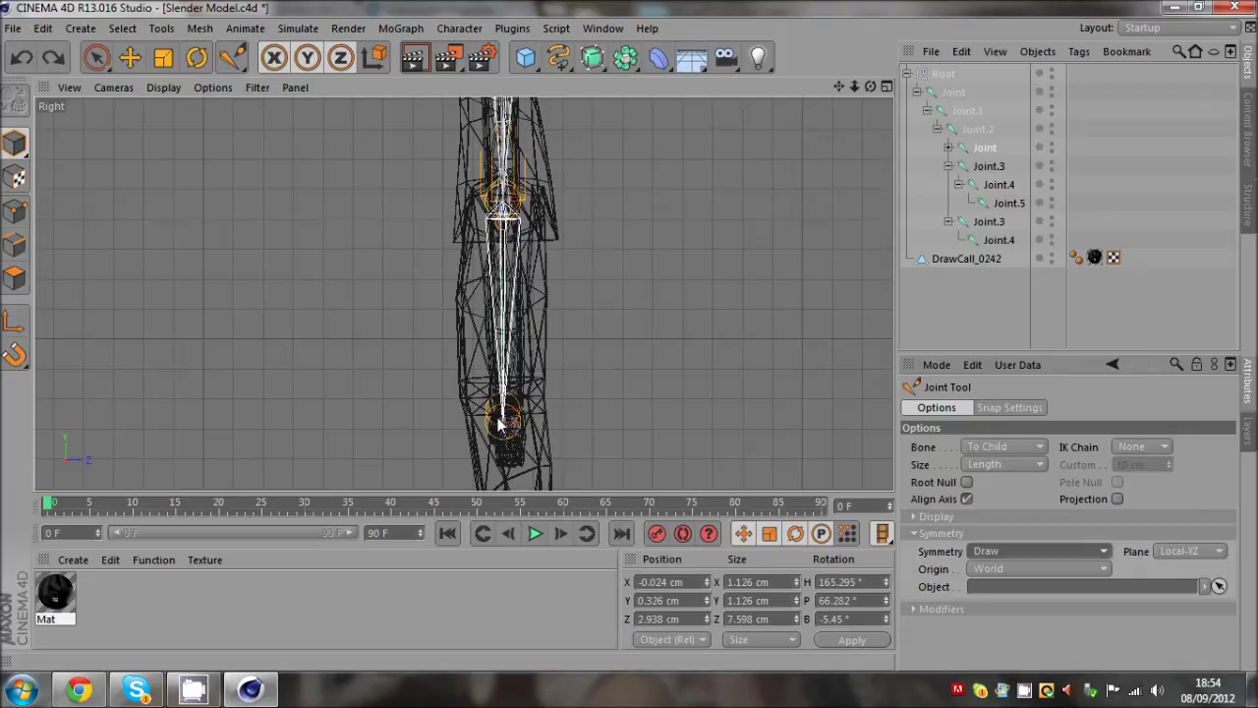
{"action": "key", "text": "ctrl+y"}
{"action": "key", "text": "ctrl+y"}
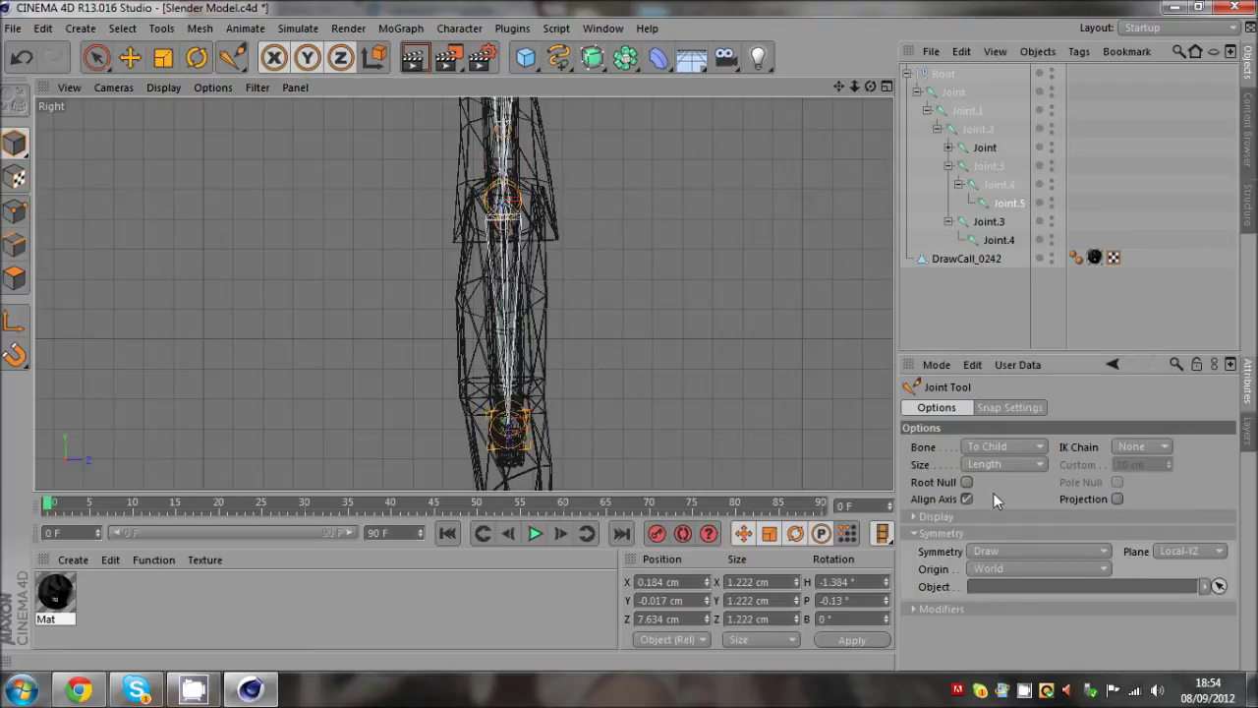
In the Front view, add mirrored hip and knee joints branching from the joint at the base of the spine
{"action": "middle_click", "coordinate": [576, 275]}
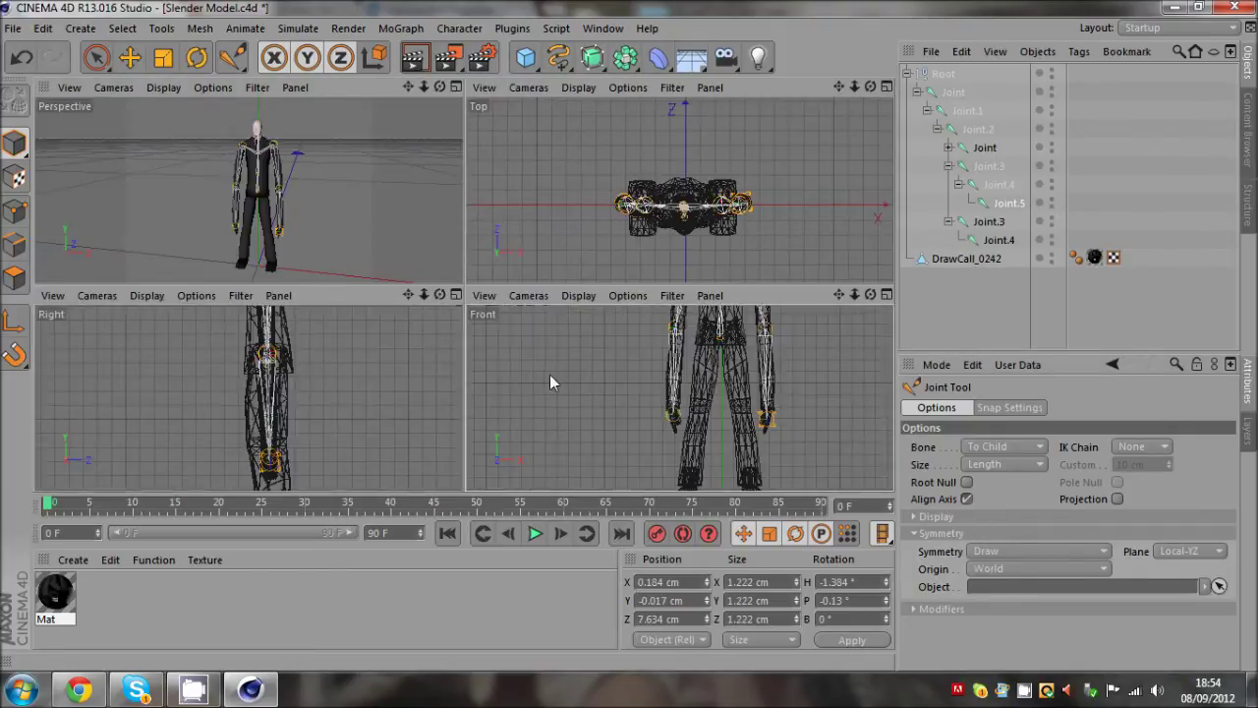
{"action": "middle_click", "coordinate": [550, 374]}
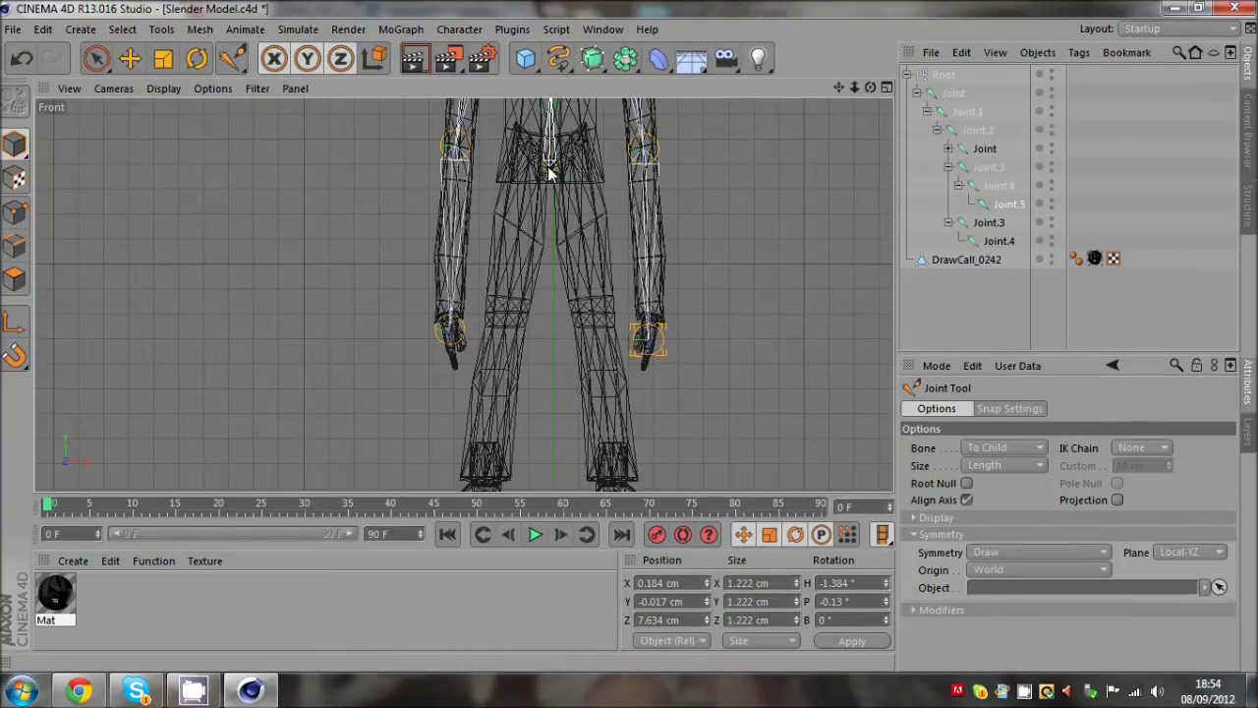
{"action": "left_click", "coordinate": [550, 172]}
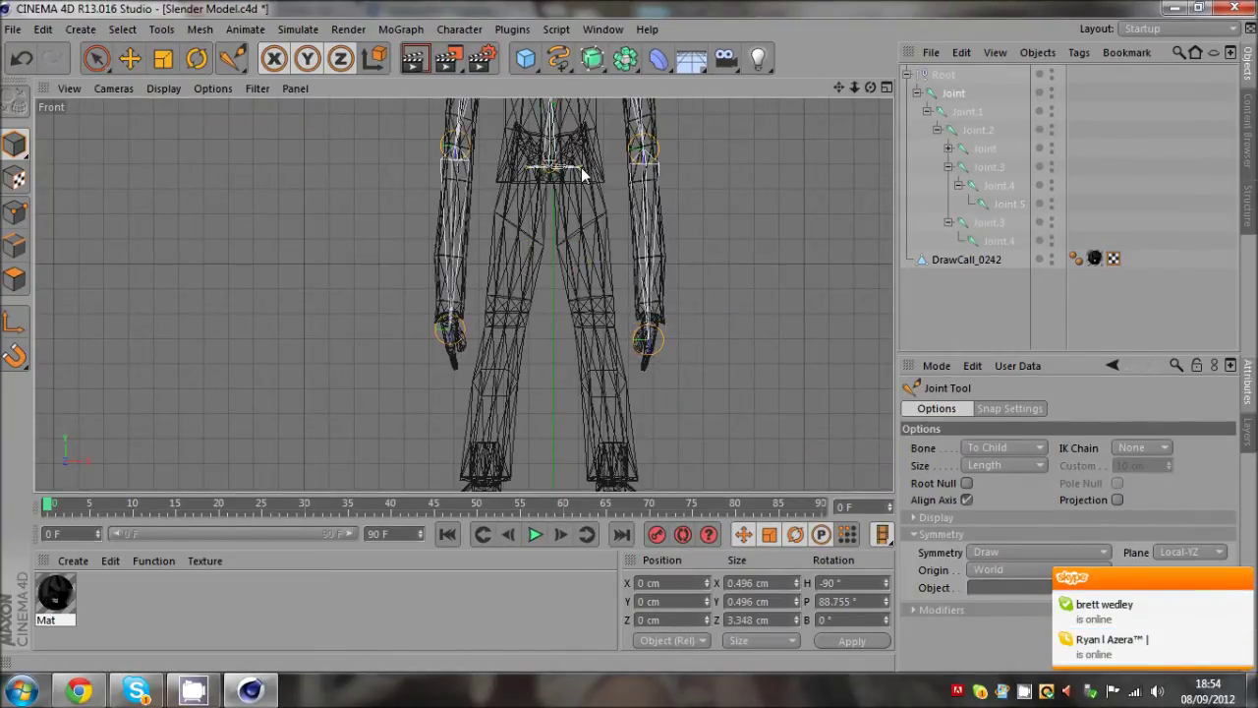
{"action": "left_click", "coordinate": [584, 167], "text": "ctrl"}
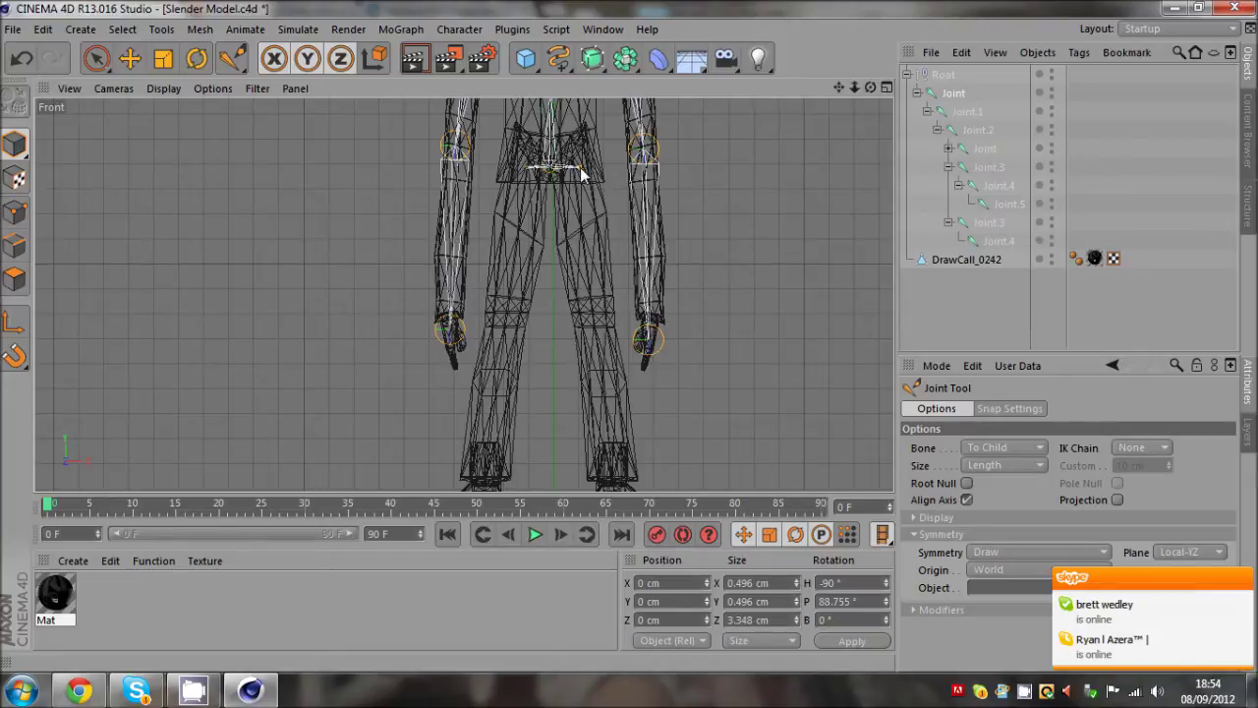
{"action": "left_click", "coordinate": [595, 340], "text": "ctrl"}
{"action": "left_click", "coordinate": [594, 340], "text": "ctrl"}
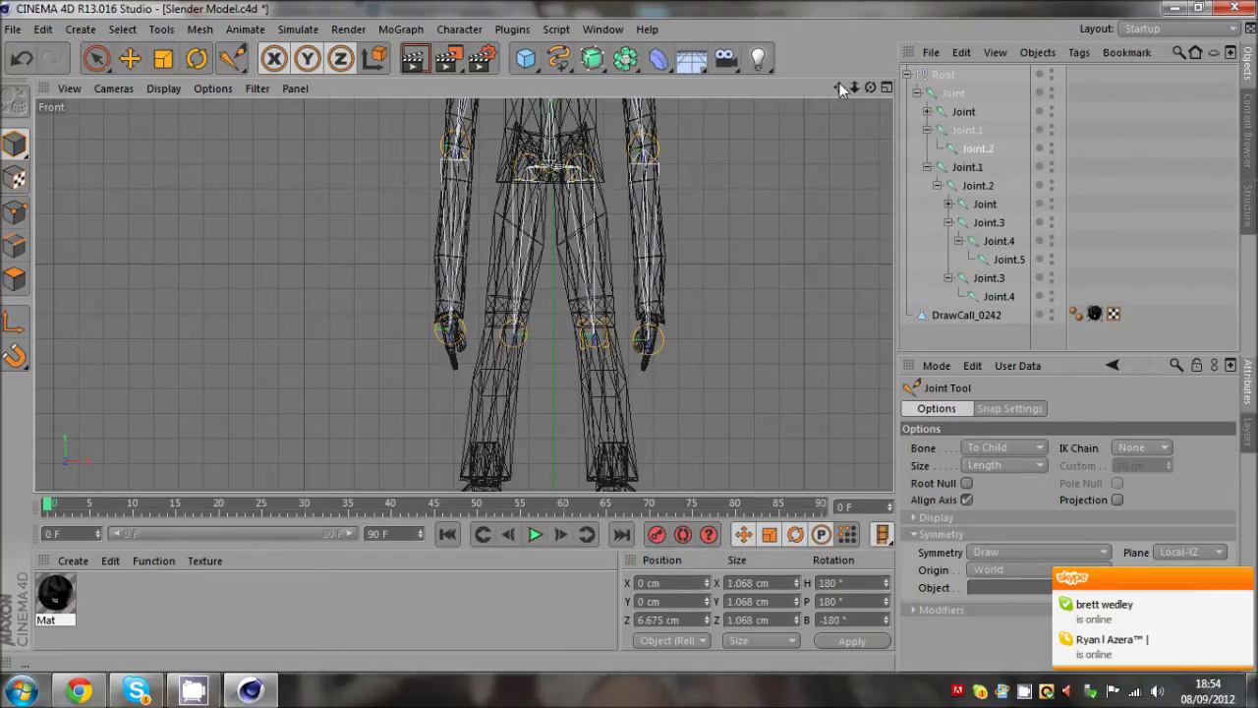
Extend both leg chains with mirrored joints at the feet and bring up the Right view of the skeleton
{"action": "left_click_drag", "start_coordinate": [839, 88], "coordinate": [684, 260]}
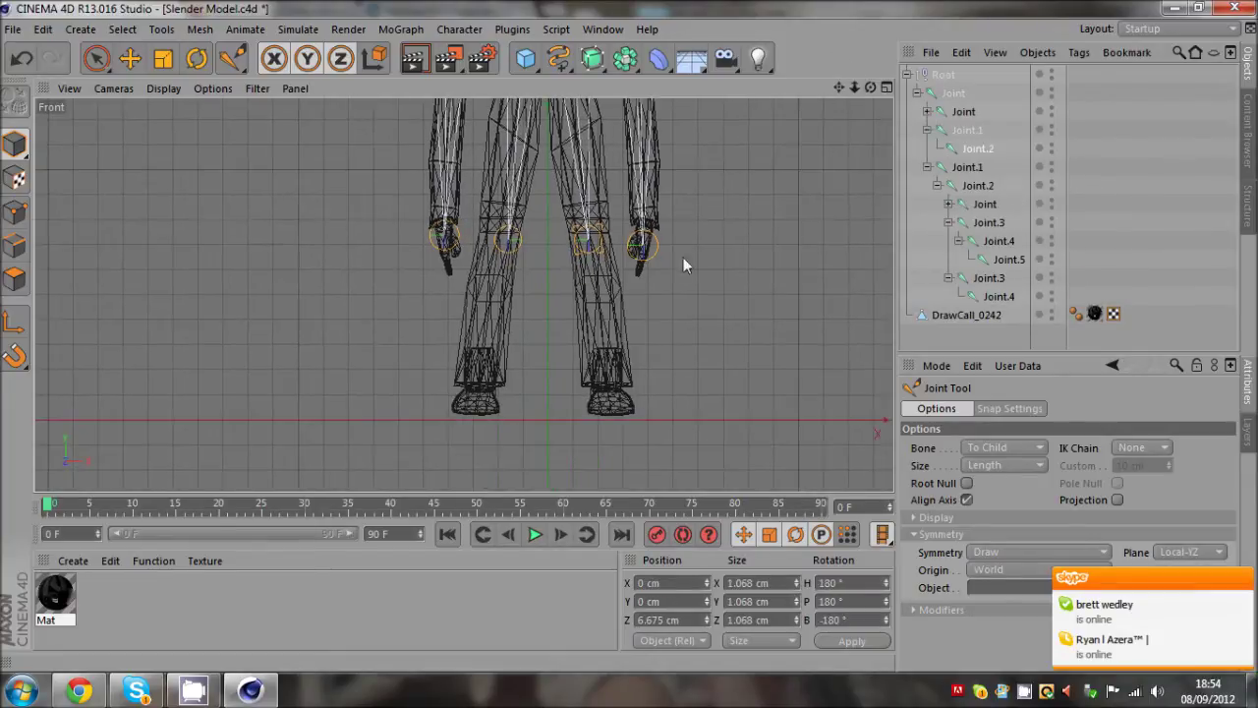
{"action": "left_click", "coordinate": [610, 410], "text": "ctrl"}
{"action": "middle_click", "coordinate": [610, 410]}
{"action": "middle_click", "coordinate": [452, 432]}
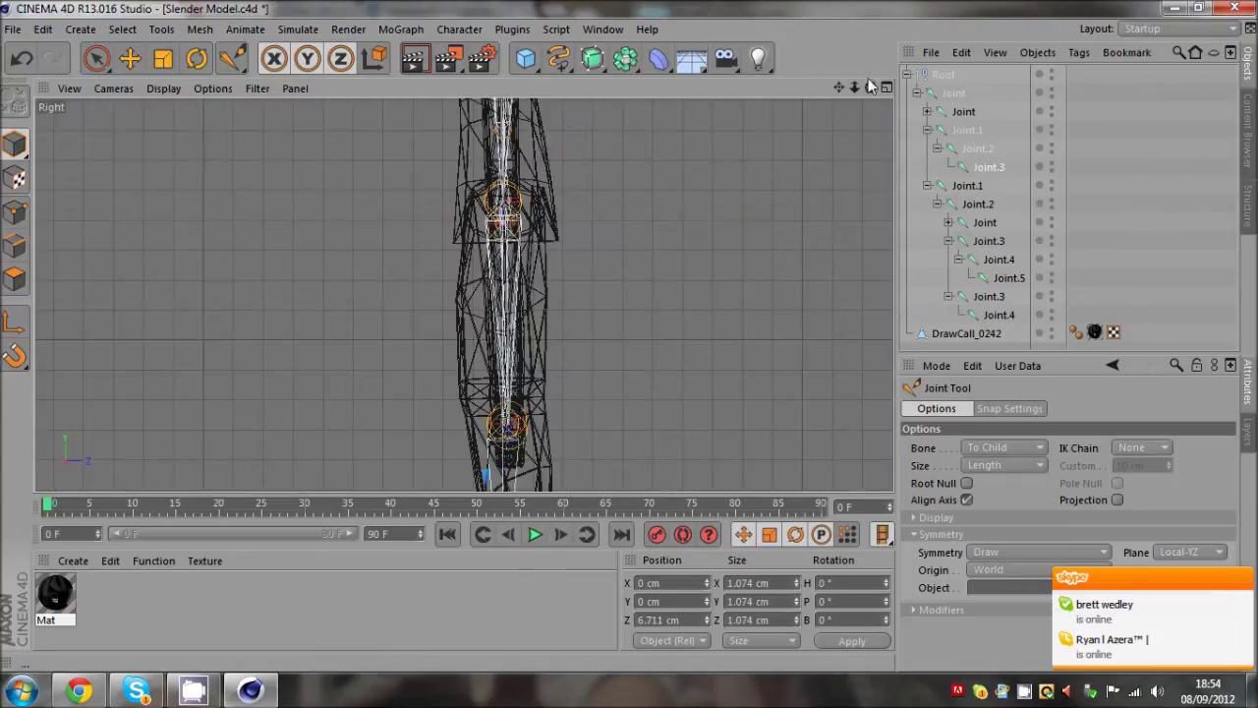
Shift the ankle joint back toward the heel in the Right view and nudge the knee joint slightly
{"action": "left_click_drag", "start_coordinate": [629, 328], "coordinate": [626, 299]}
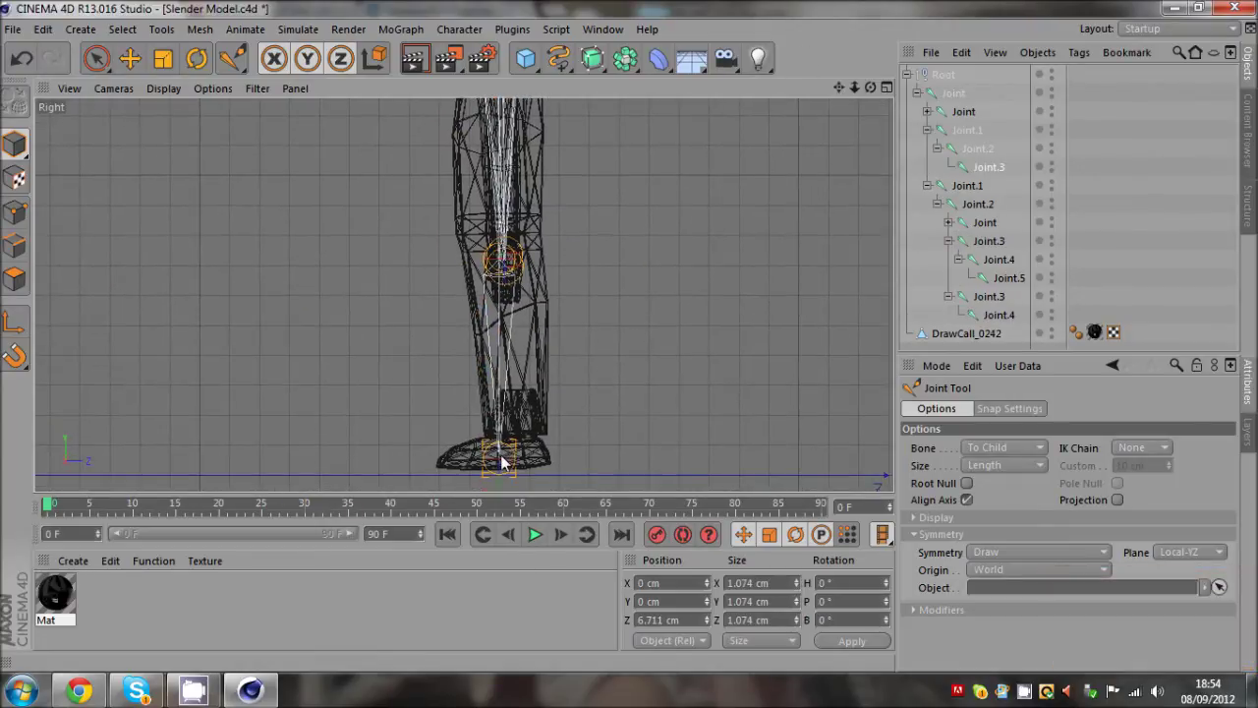
{"action": "left_click_drag", "start_coordinate": [500, 455], "coordinate": [524, 455]}
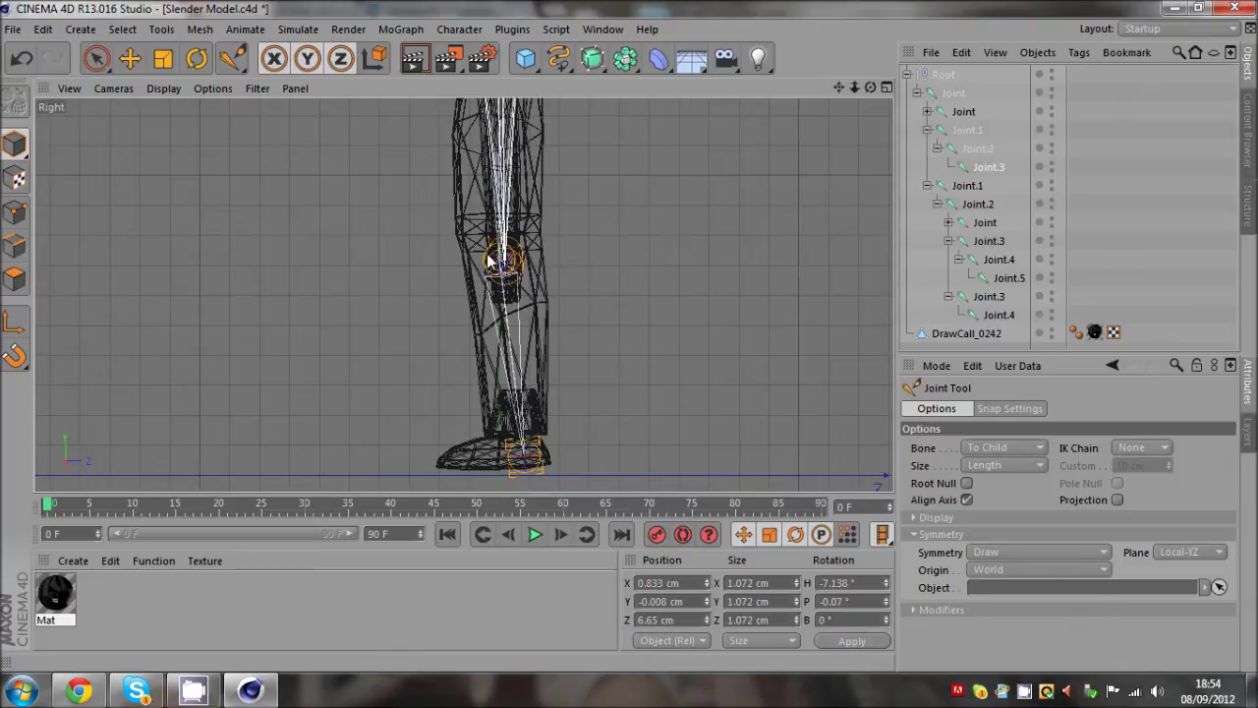
{"action": "left_click_drag", "start_coordinate": [501, 261], "coordinate": [499, 256]}
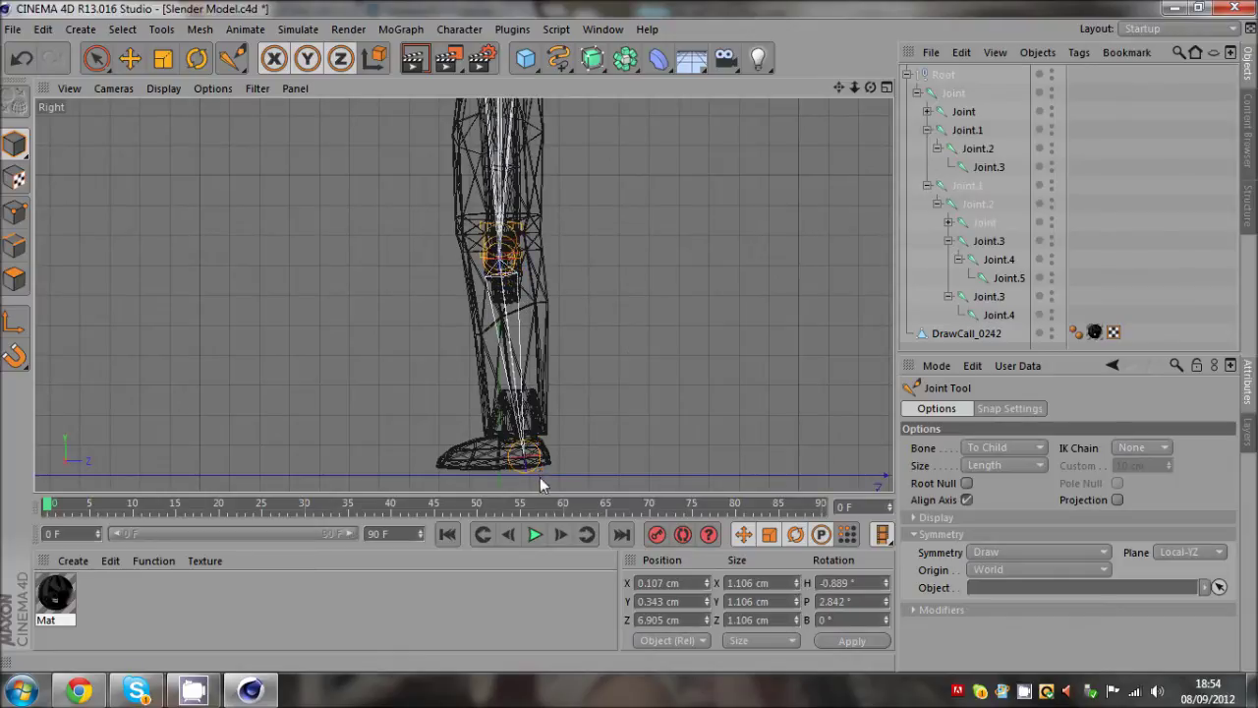
Extend the ankle with two mirrored joints in the Right view, one at the midfoot and one at the toe tip
{"action": "left_click", "coordinate": [524, 456]}
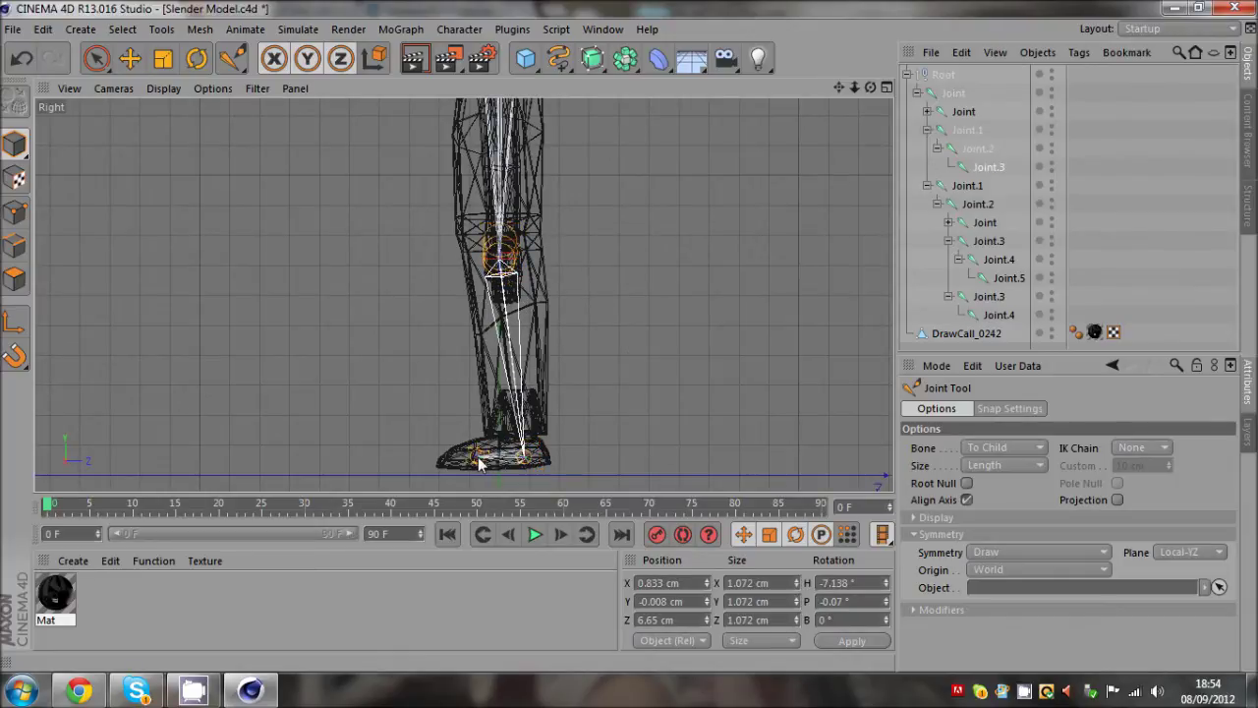
{"action": "left_click", "coordinate": [476, 464], "text": "ctrl"}
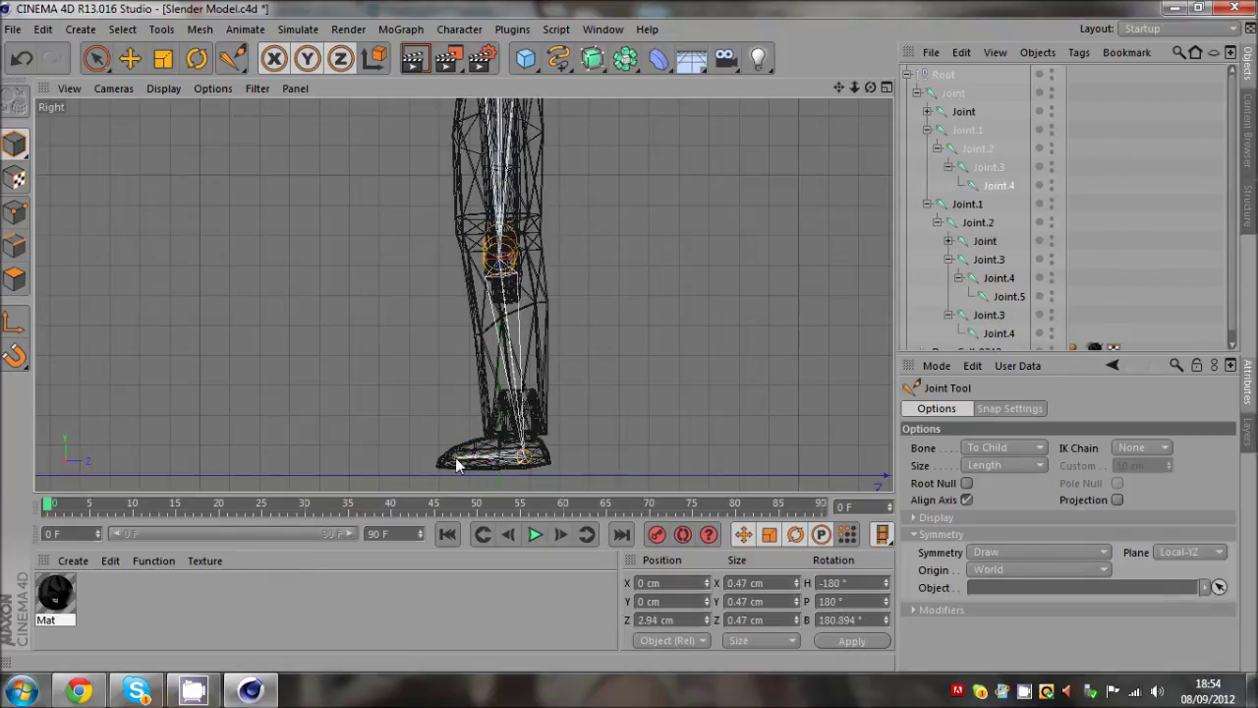
{"action": "left_click", "coordinate": [447, 464], "text": "ctrl"}
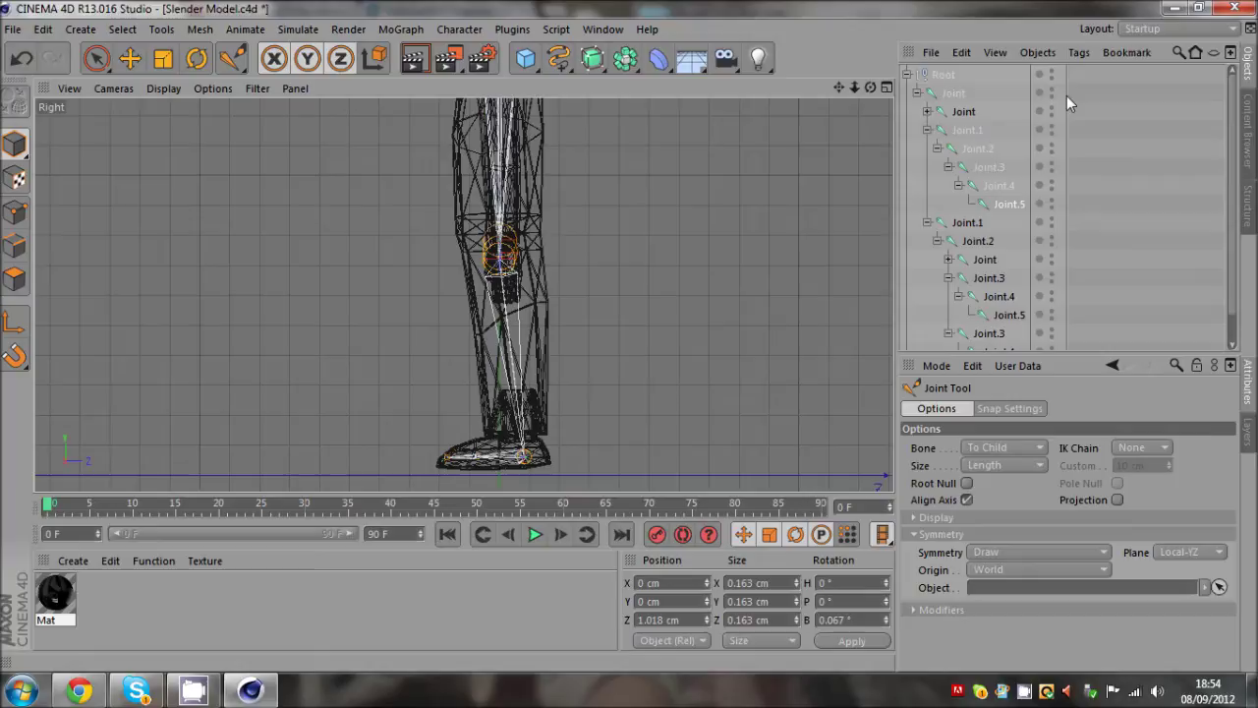
Move the midfoot joint Joint.4, with its toe joint, from the centre line into the foot on the positive X side in the Front view
{"action": "middle_click", "coordinate": [608, 259]}
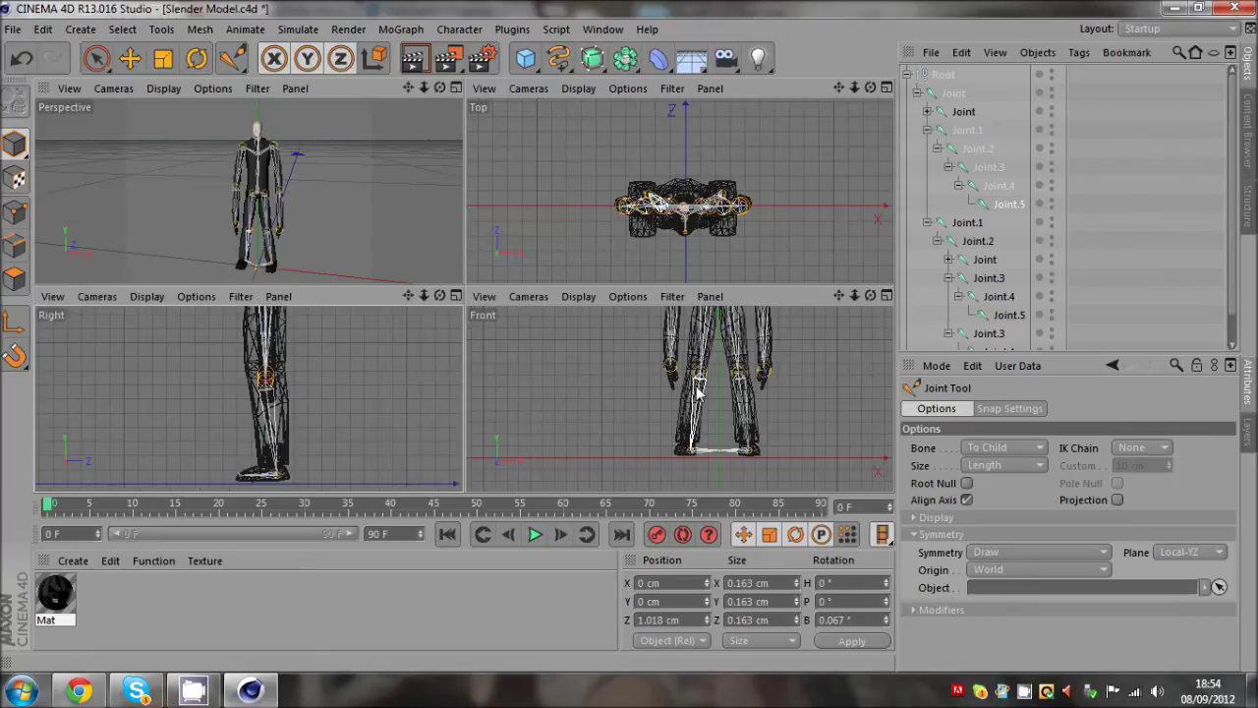
{"action": "middle_click", "coordinate": [698, 393]}
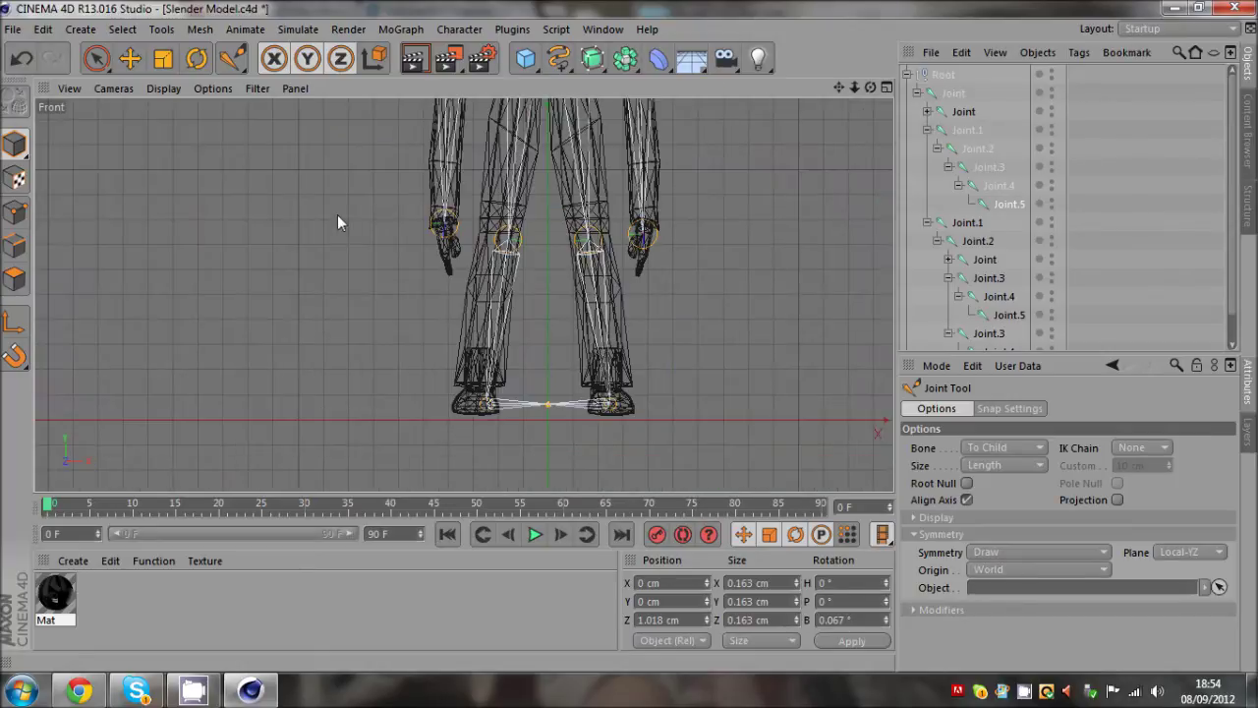
{"action": "middle_click", "coordinate": [546, 435]}
{"action": "middle_click", "coordinate": [218, 205]}
{"action": "scroll", "coordinate": [431, 485], "scroll_direction": "up", "scroll_amount": 5}
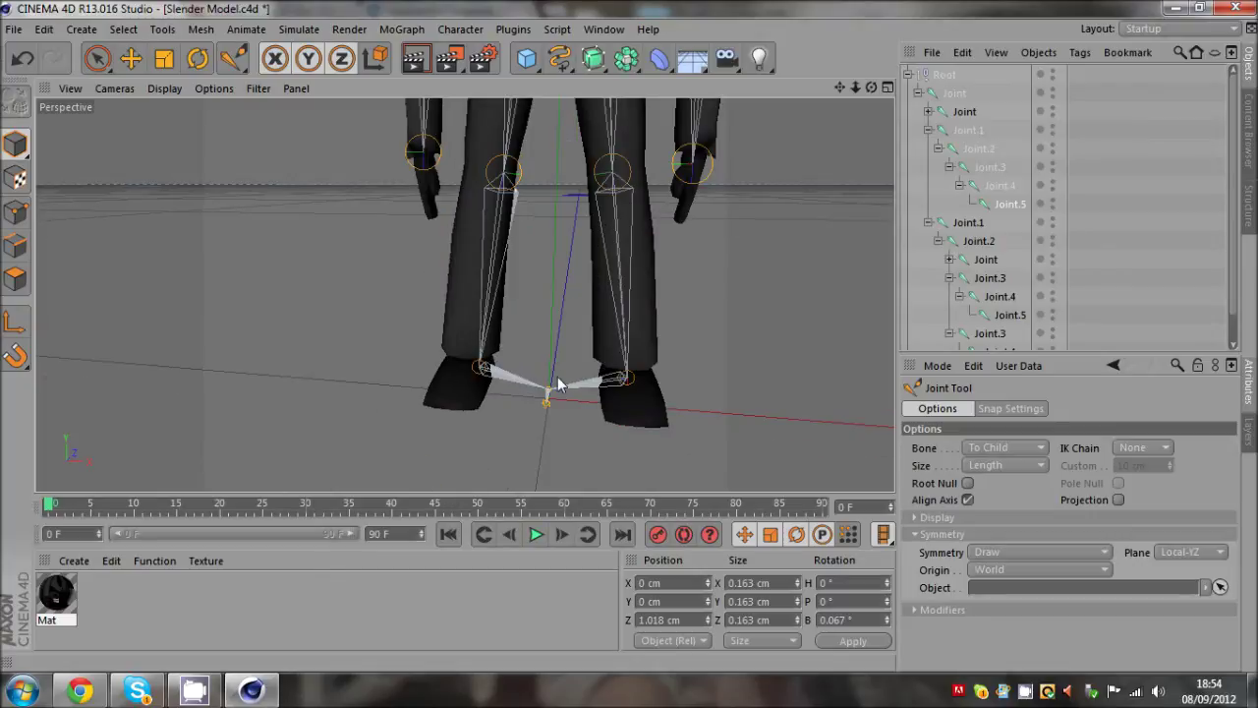
{"action": "left_click", "coordinate": [135, 60]}
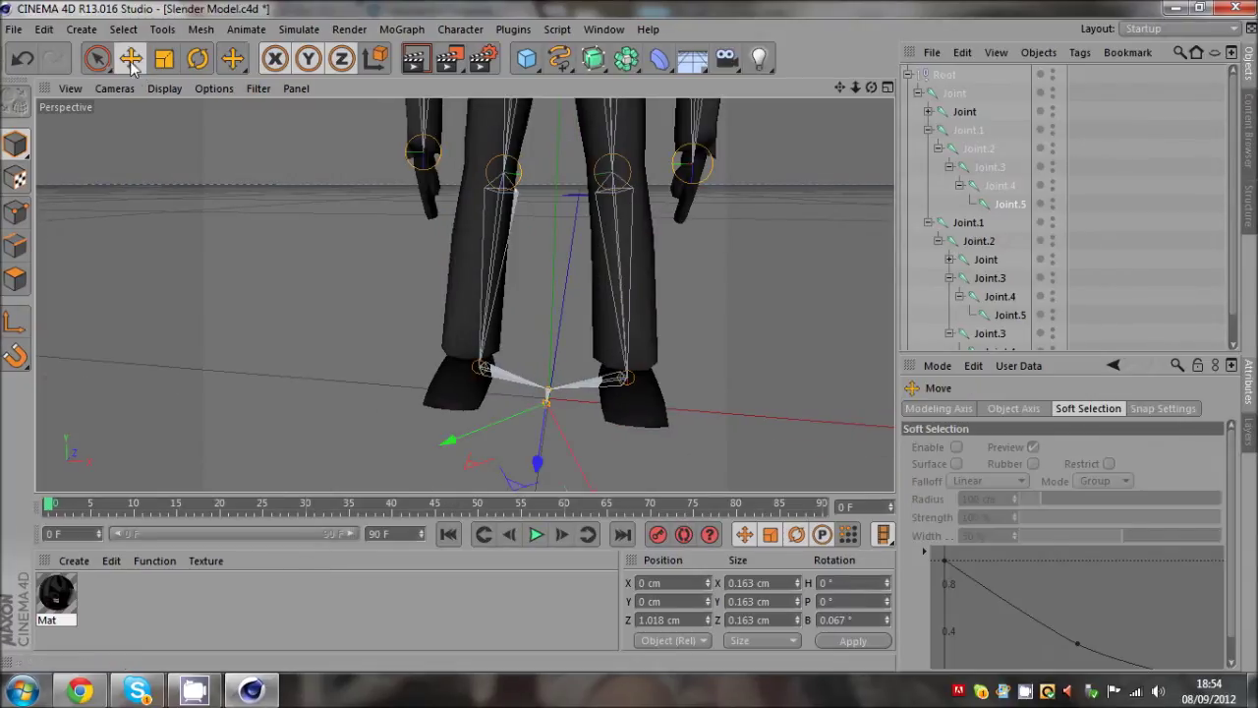
{"action": "left_click", "coordinate": [1000, 185]}
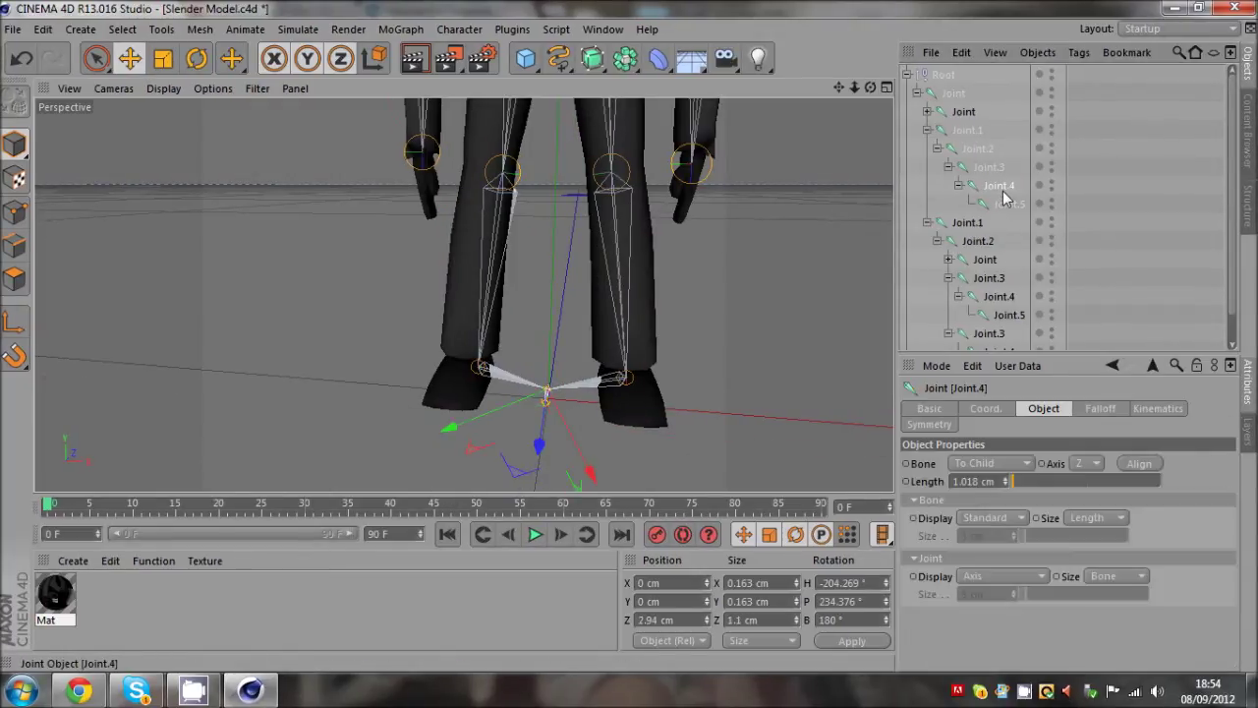
{"action": "middle_click", "coordinate": [558, 388]}
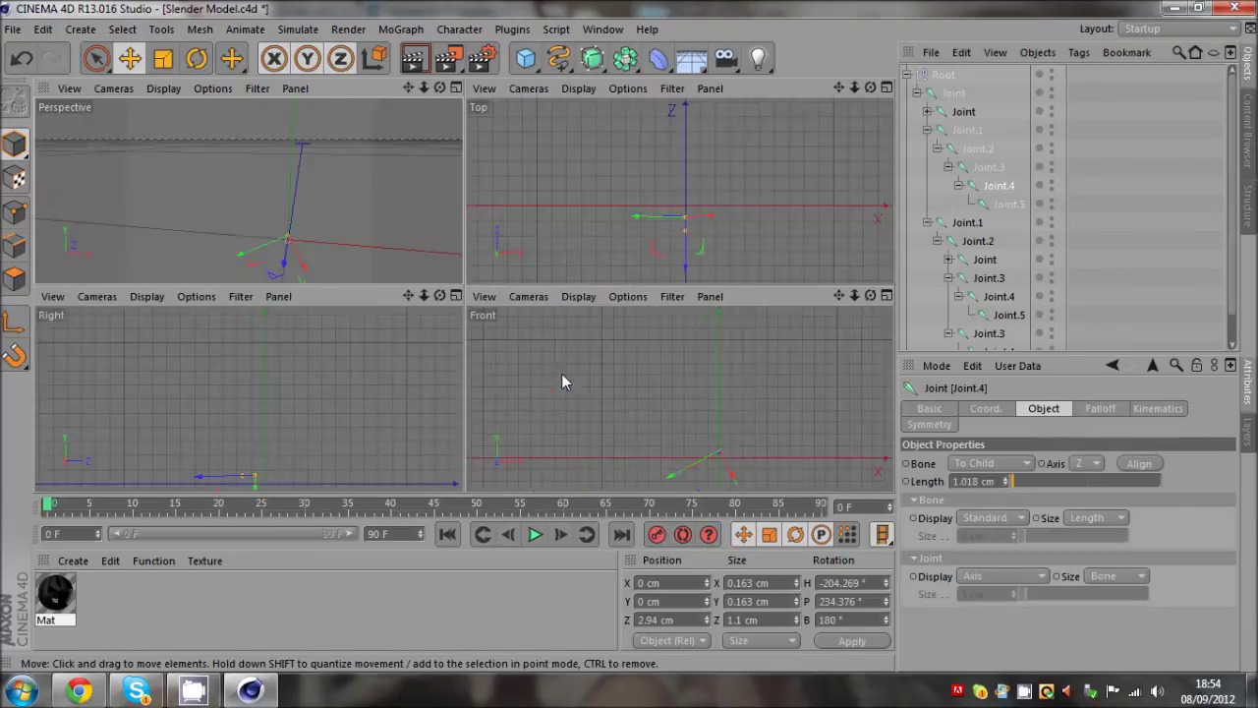
{"action": "middle_click", "coordinate": [633, 411]}
{"action": "left_click_drag", "start_coordinate": [611, 454], "coordinate": [662, 451]}
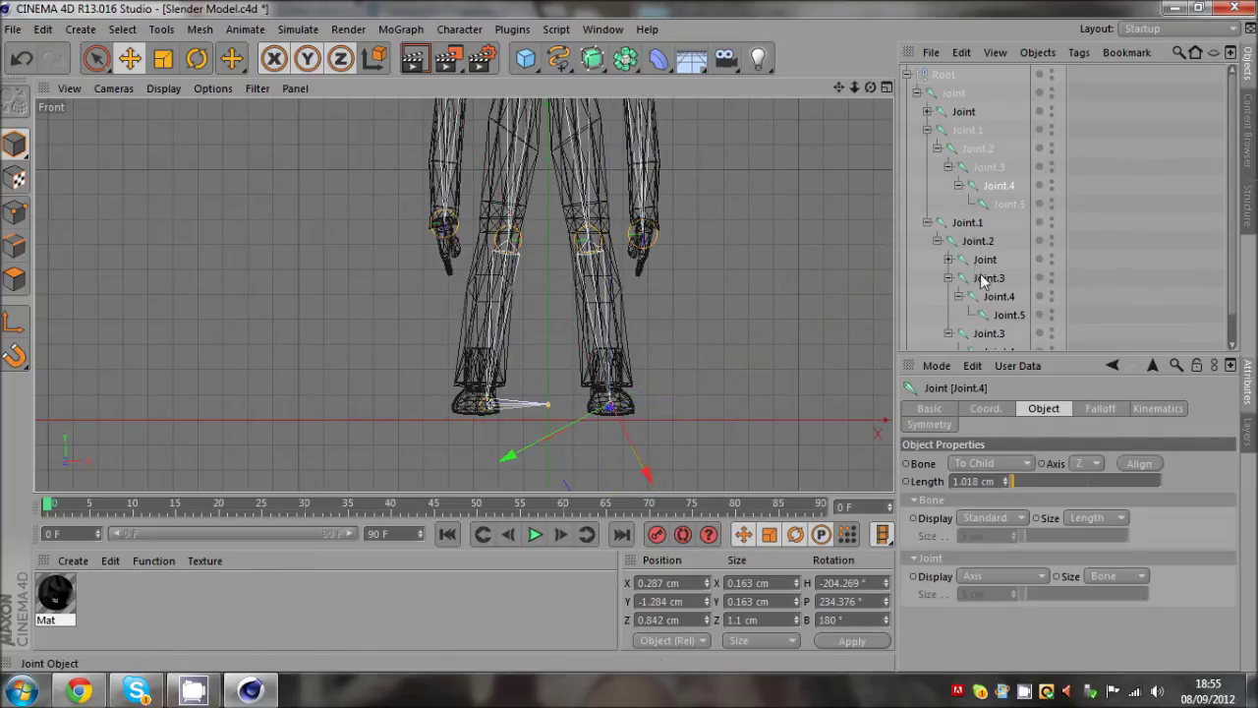
Find the matching midfoot joint Joint.3 in the other leg chain and move it into the foot on the negative X side
{"action": "left_click", "coordinate": [953, 184]}
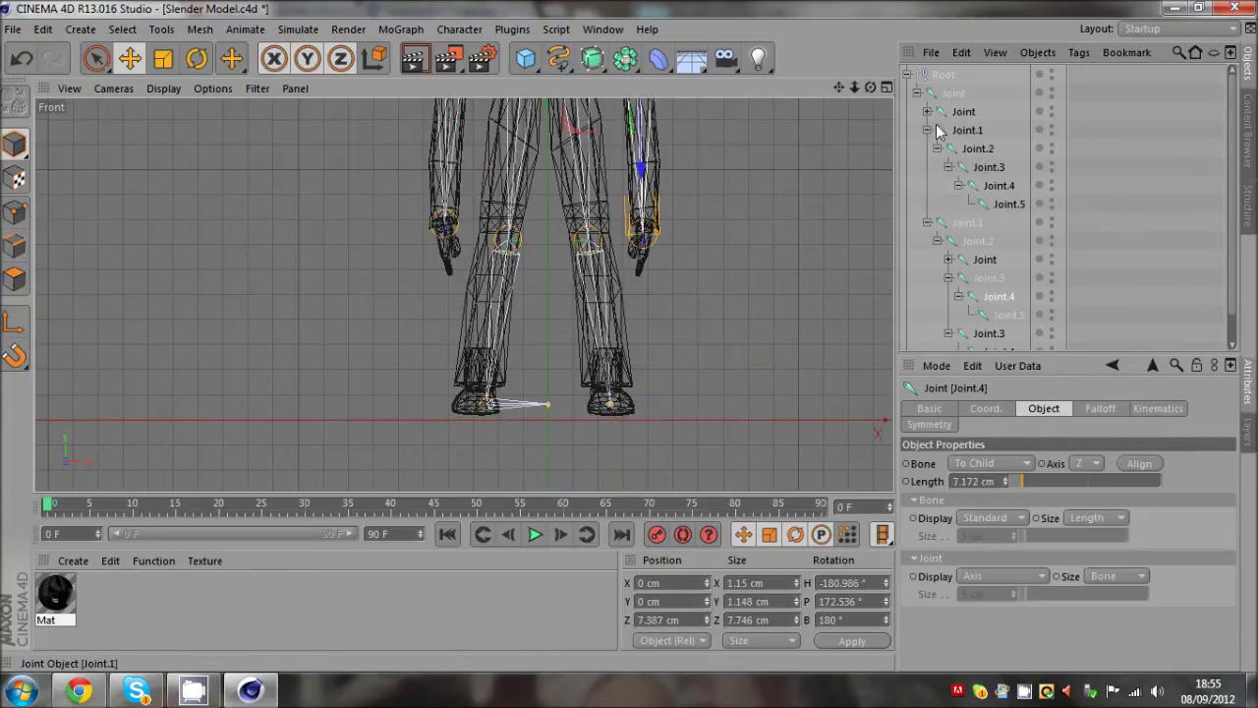
{"action": "left_click", "coordinate": [956, 224]}
{"action": "left_click", "coordinate": [948, 260]}
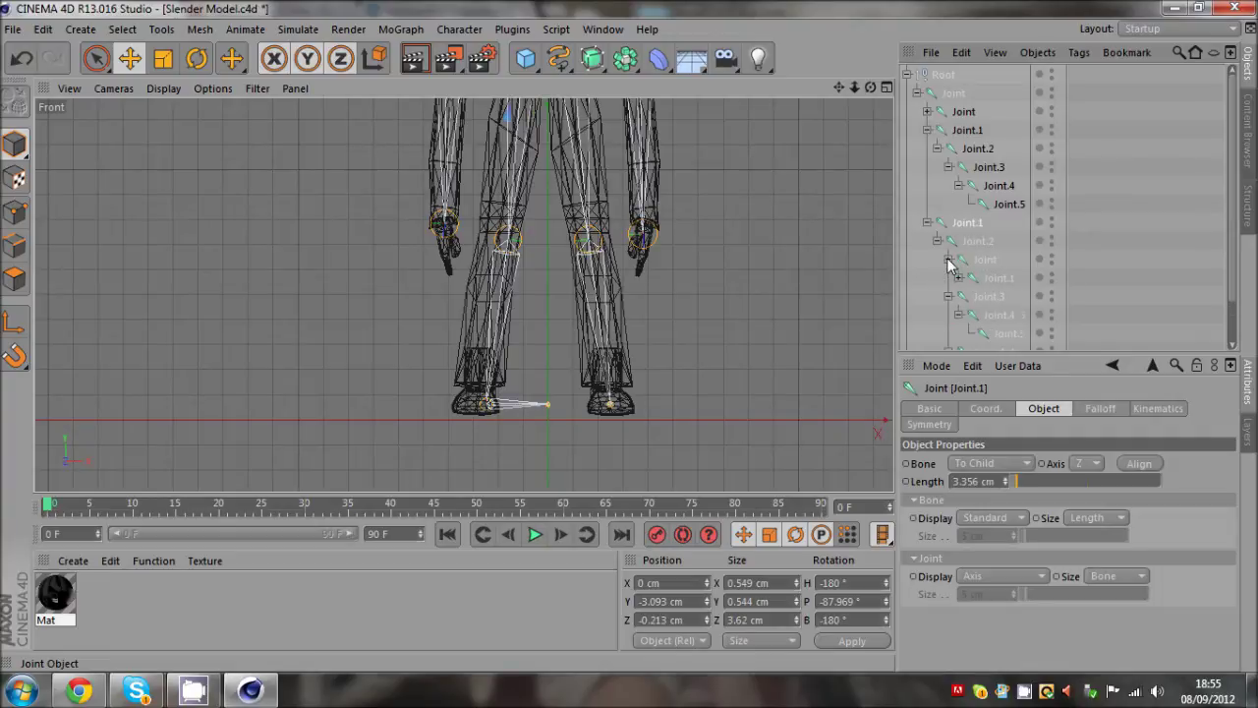
{"action": "left_click", "coordinate": [975, 261]}
{"action": "left_click", "coordinate": [926, 224]}
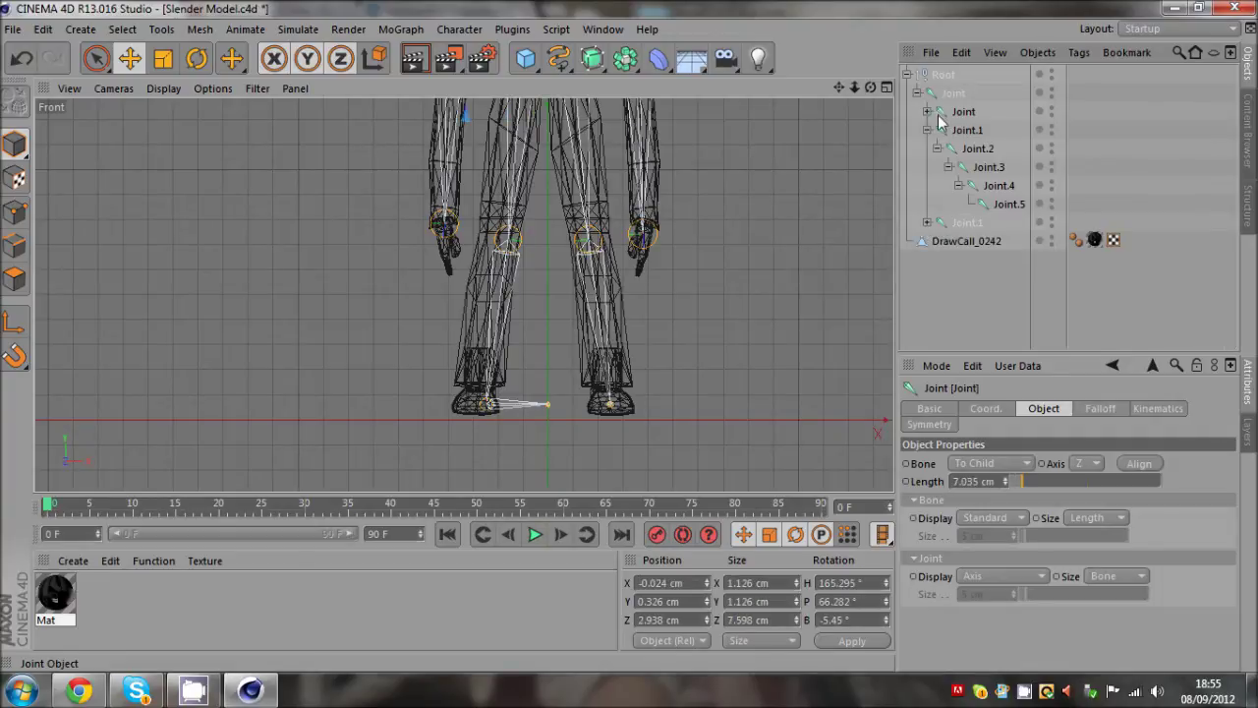
{"action": "left_click", "coordinate": [953, 113]}
{"action": "left_click", "coordinate": [926, 111]}
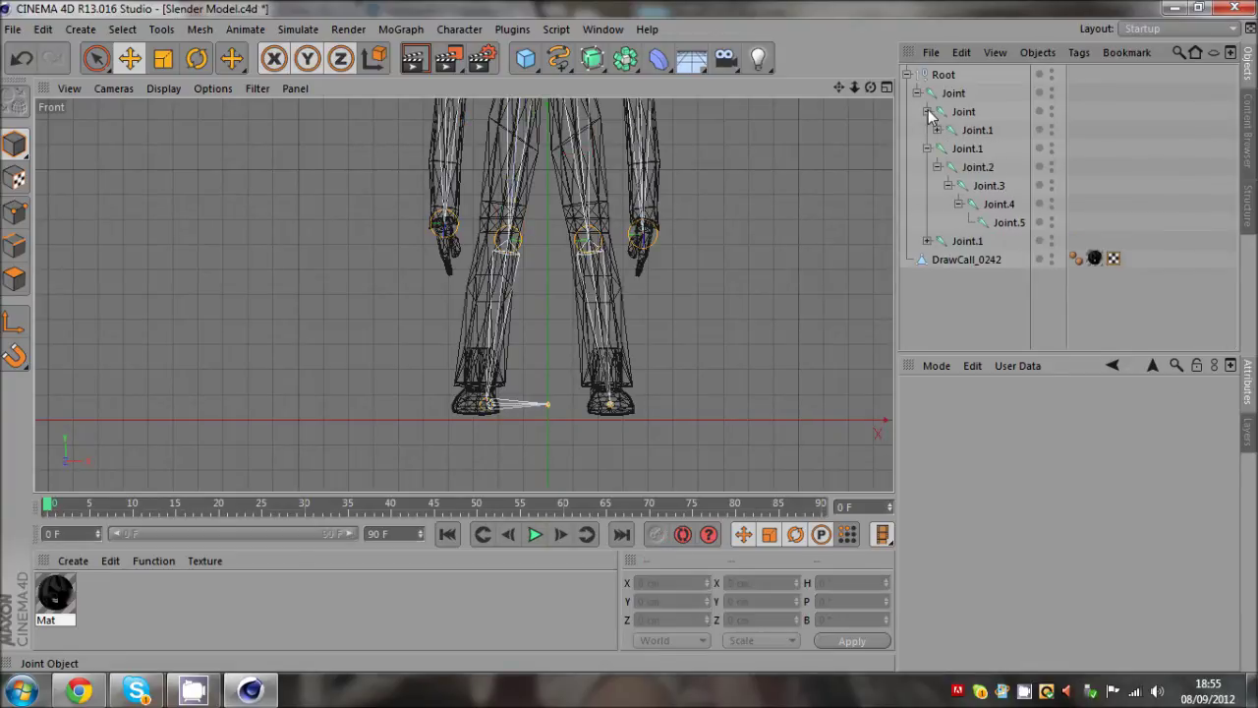
{"action": "left_click", "coordinate": [938, 129]}
{"action": "left_click", "coordinate": [948, 148]}
{"action": "left_click", "coordinate": [986, 170]}
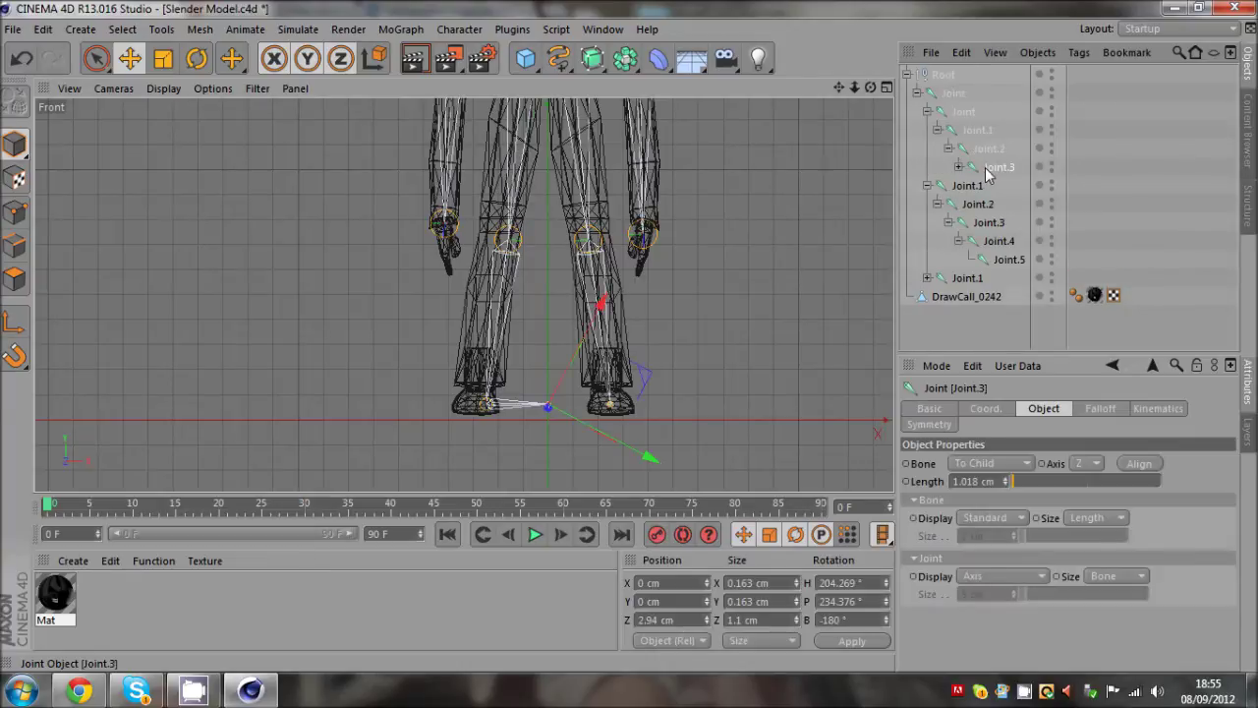
{"action": "left_click_drag", "start_coordinate": [686, 395], "coordinate": [576, 401]}
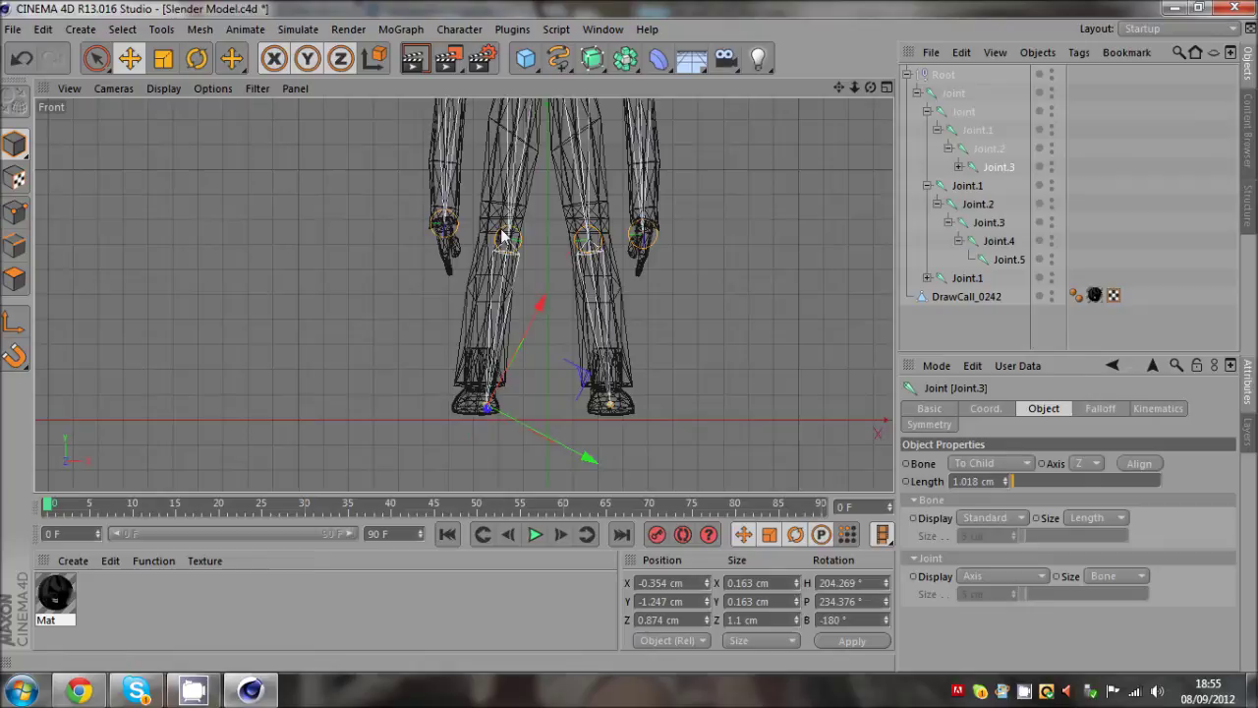
Shift the knee joint on the negative X side slightly outward to centre that lower leg, and check both legs in the Perspective view
{"action": "left_click", "coordinate": [982, 131]}
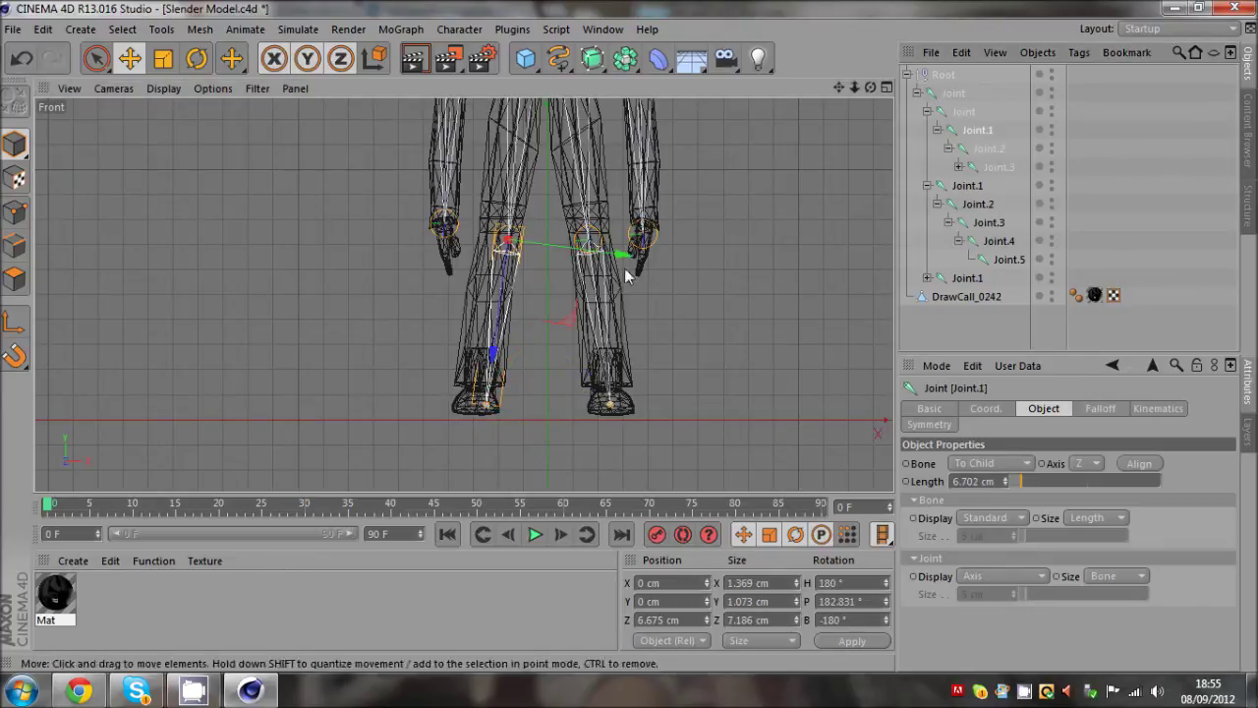
{"action": "left_click_drag", "start_coordinate": [624, 268], "coordinate": [548, 284]}
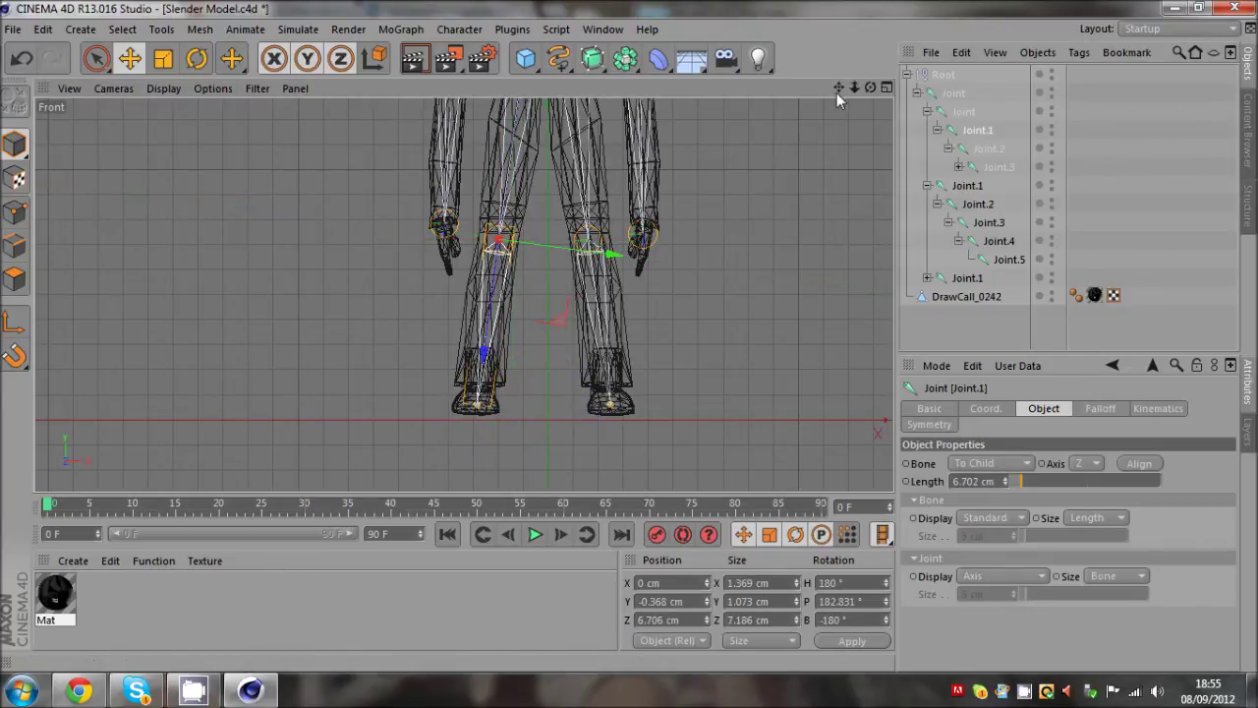
{"action": "left_click_drag", "start_coordinate": [838, 89], "coordinate": [629, 335]}
{"action": "middle_click", "coordinate": [512, 206]}
{"action": "middle_click", "coordinate": [413, 212]}
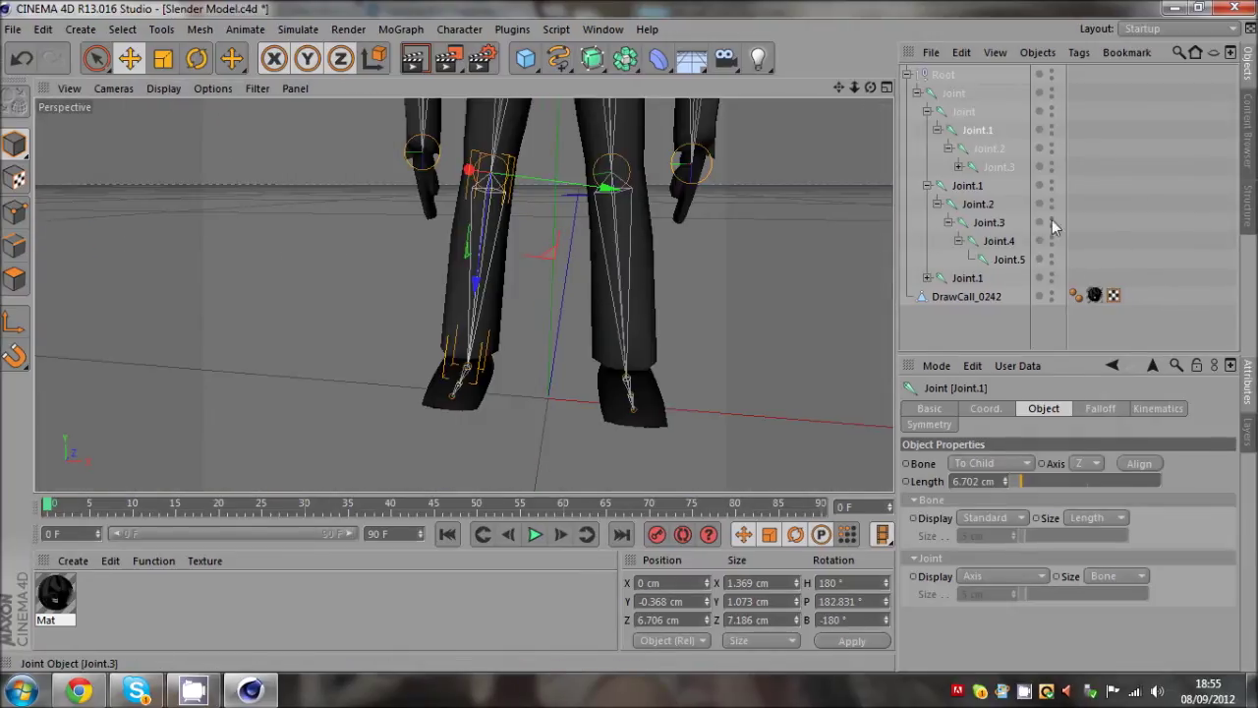
{"action": "left_click", "coordinate": [1179, 222]}
Collapse the Root hierarchy, nest it under the DrawCall_0242 mesh, and select Root with all its child joints
{"action": "left_click_drag", "start_coordinate": [629, 336], "coordinate": [629, 335]}
{"action": "left_click_drag", "start_coordinate": [839, 88], "coordinate": [897, 86]}
{"action": "left_click", "coordinate": [906, 75]}
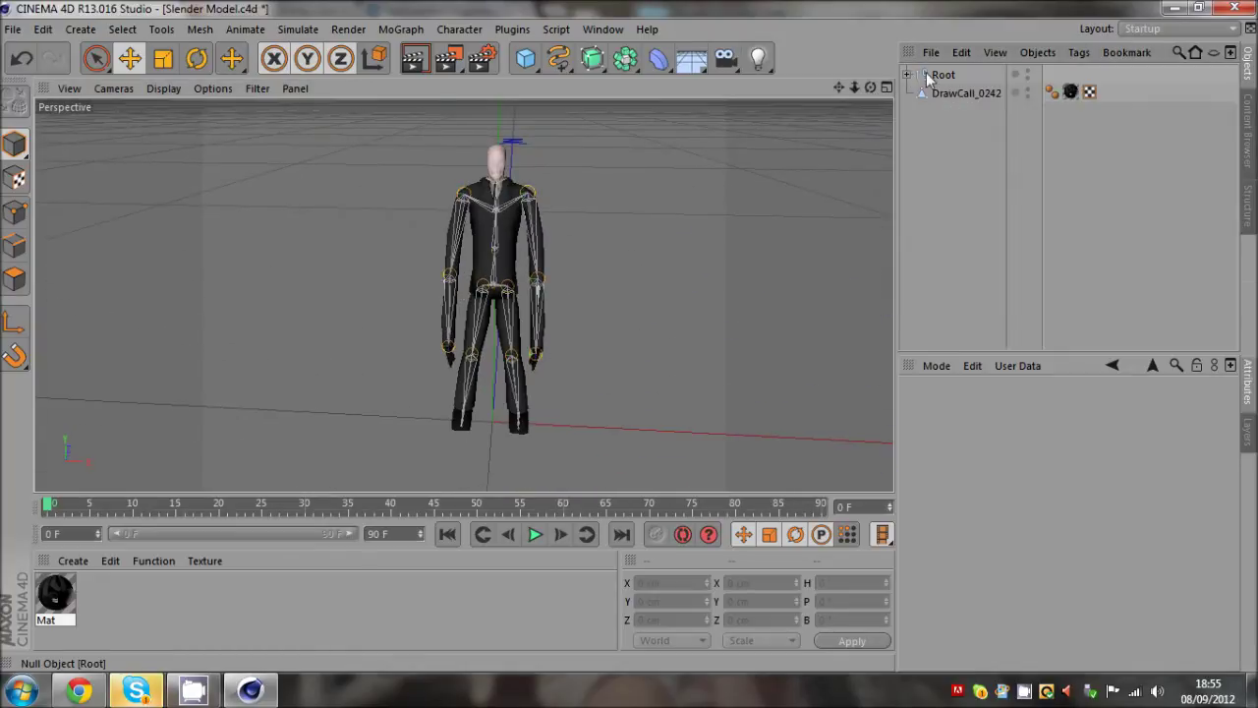
{"action": "right_click", "coordinate": [931, 91]}
{"action": "left_click", "coordinate": [994, 306]}
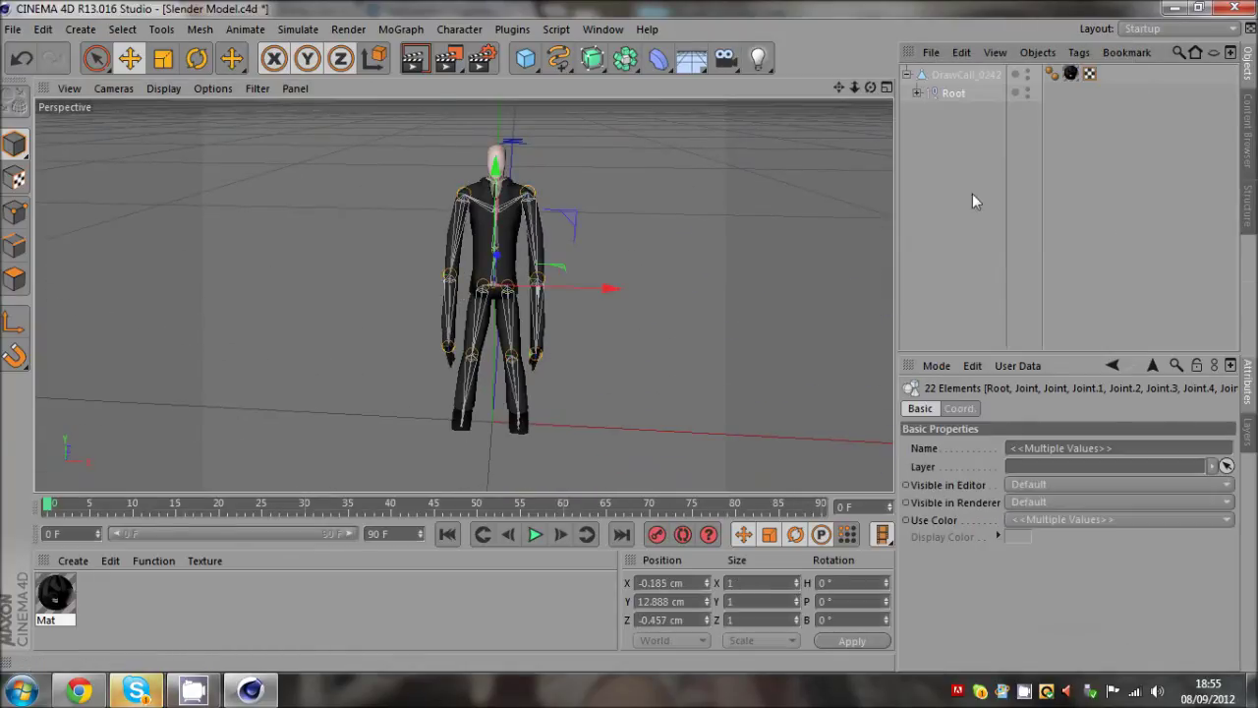
Bind the DrawCall_0242 mesh to the selected joint hierarchy
{"action": "left_click", "coordinate": [472, 29]}
{"action": "mouse_move", "coordinate": [484, 79]}
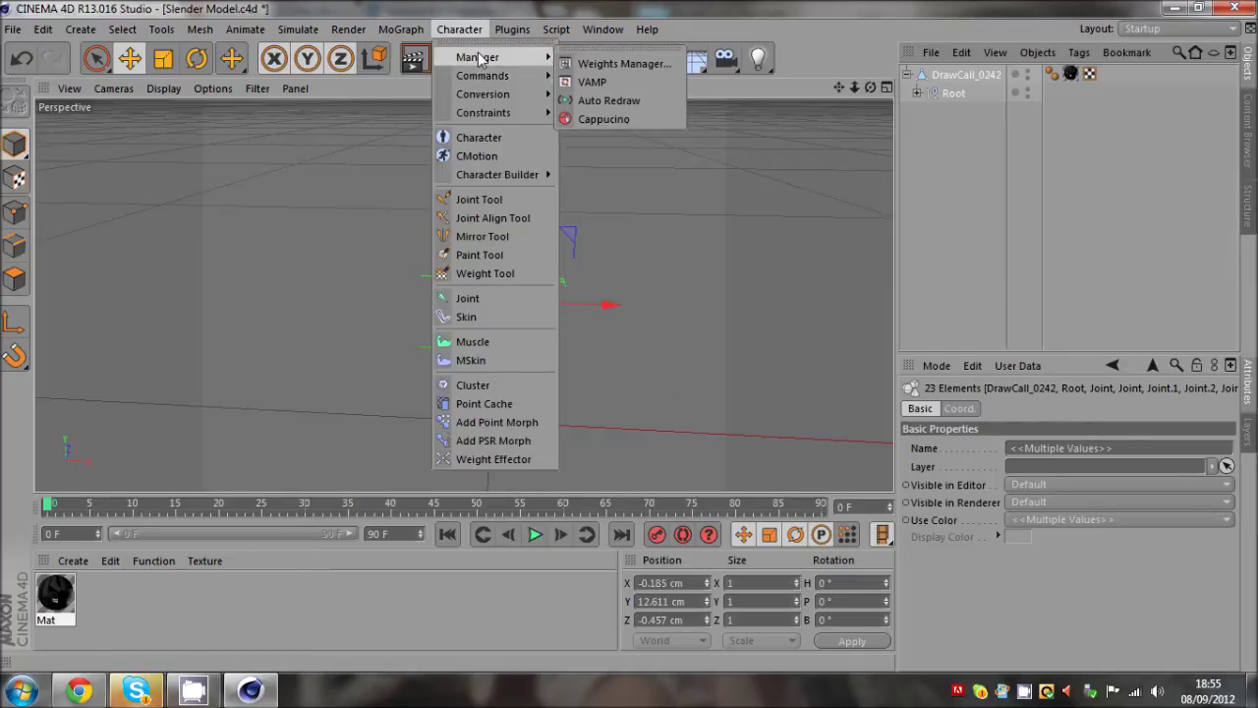
{"action": "left_click", "coordinate": [597, 101]}
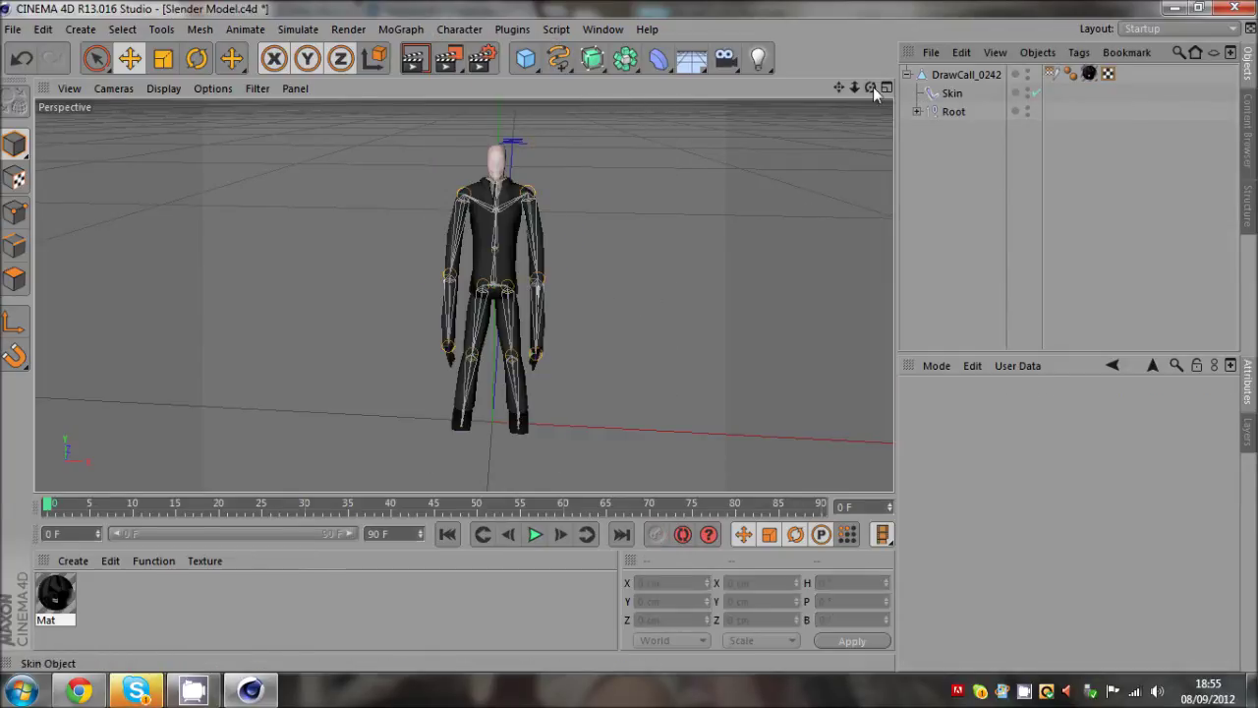
Rotate the elbow joint of the arm on the negative X side to a heading of about -81°, bending the forearm forward
{"action": "left_click", "coordinate": [916, 112]}
{"action": "left_click", "coordinate": [969, 186]}
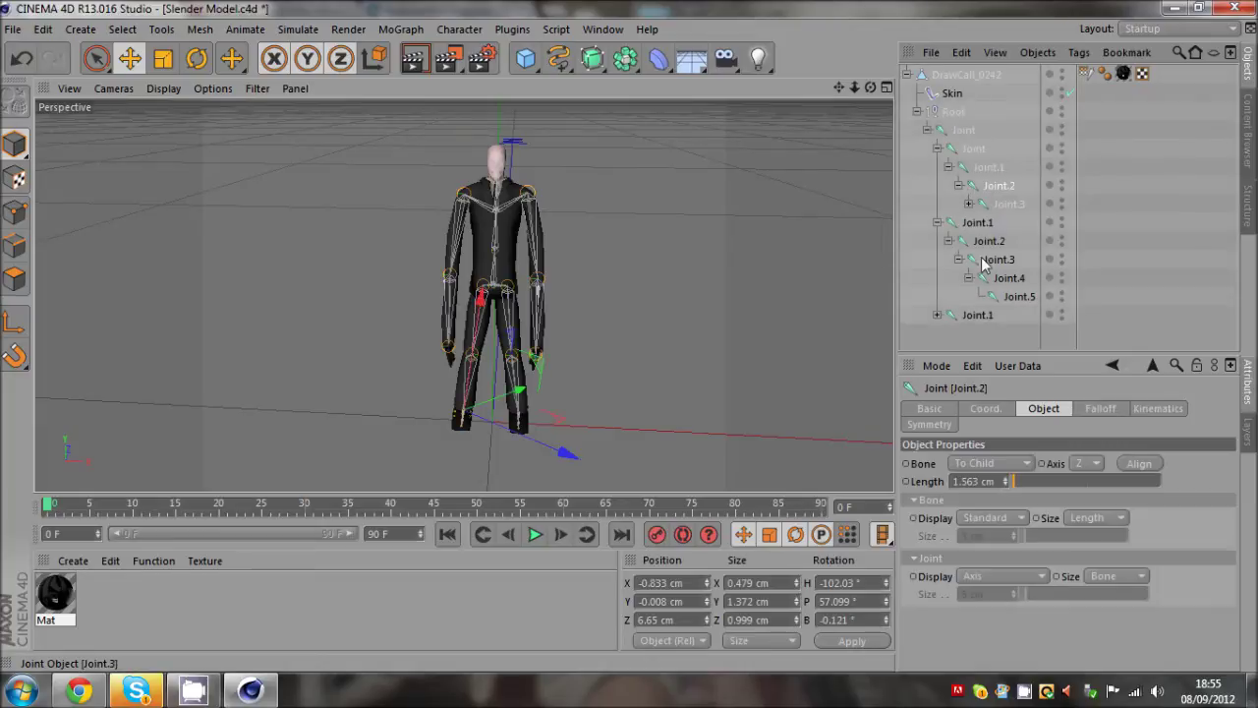
{"action": "left_click", "coordinate": [996, 261]}
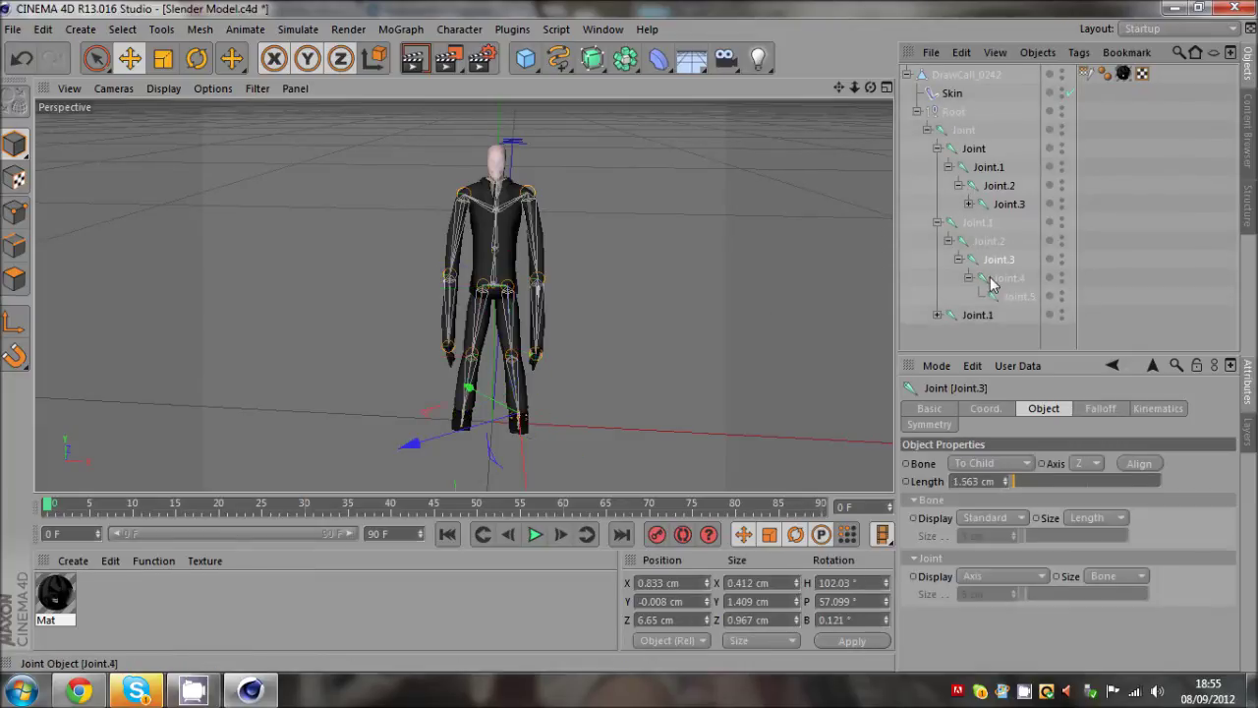
{"action": "left_click", "coordinate": [974, 317]}
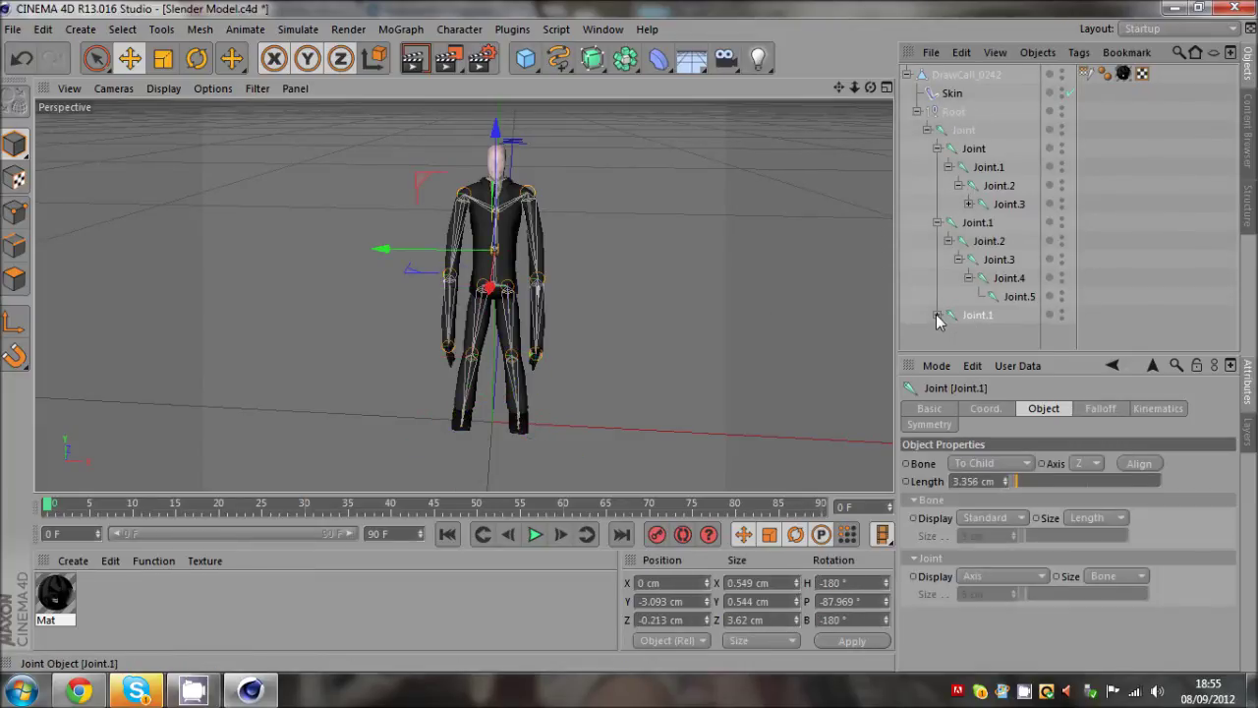
{"action": "left_click", "coordinate": [937, 315]}
{"action": "scroll", "coordinate": [979, 285], "scroll_direction": "down", "scroll_amount": 3}
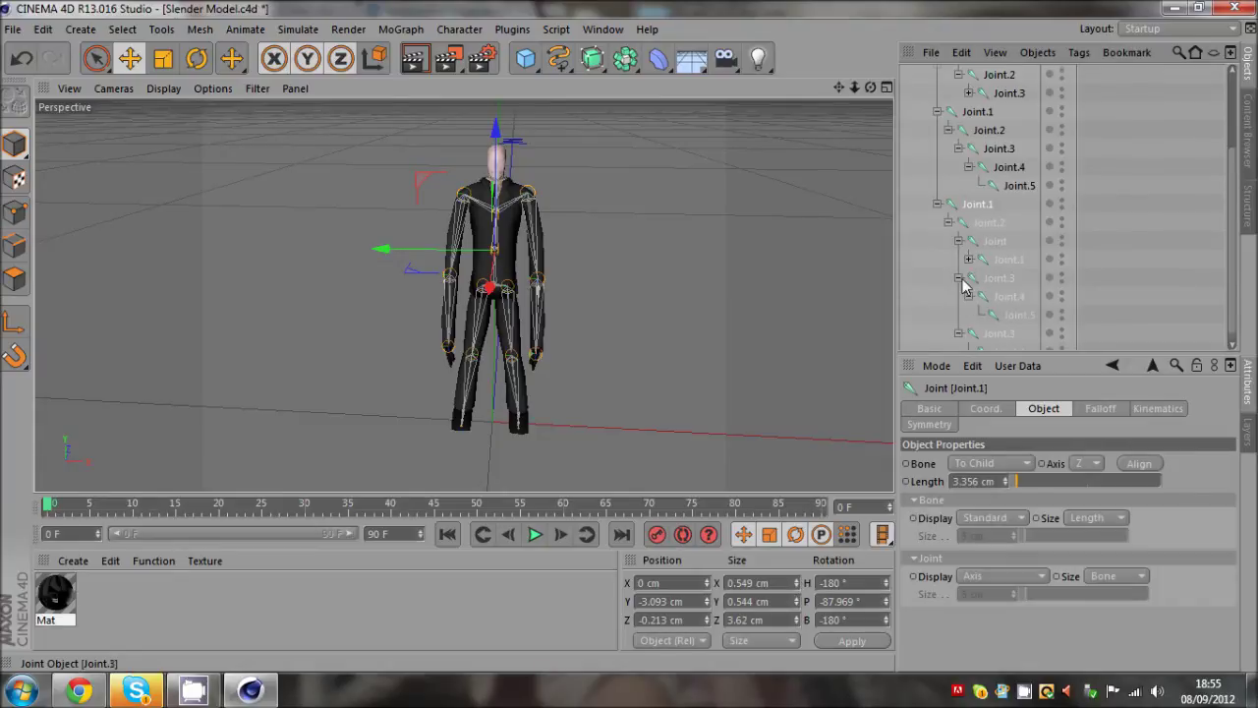
{"action": "left_click", "coordinate": [960, 279]}
{"action": "scroll", "coordinate": [978, 310], "scroll_direction": "up", "scroll_amount": 1}
{"action": "left_click", "coordinate": [999, 344]}
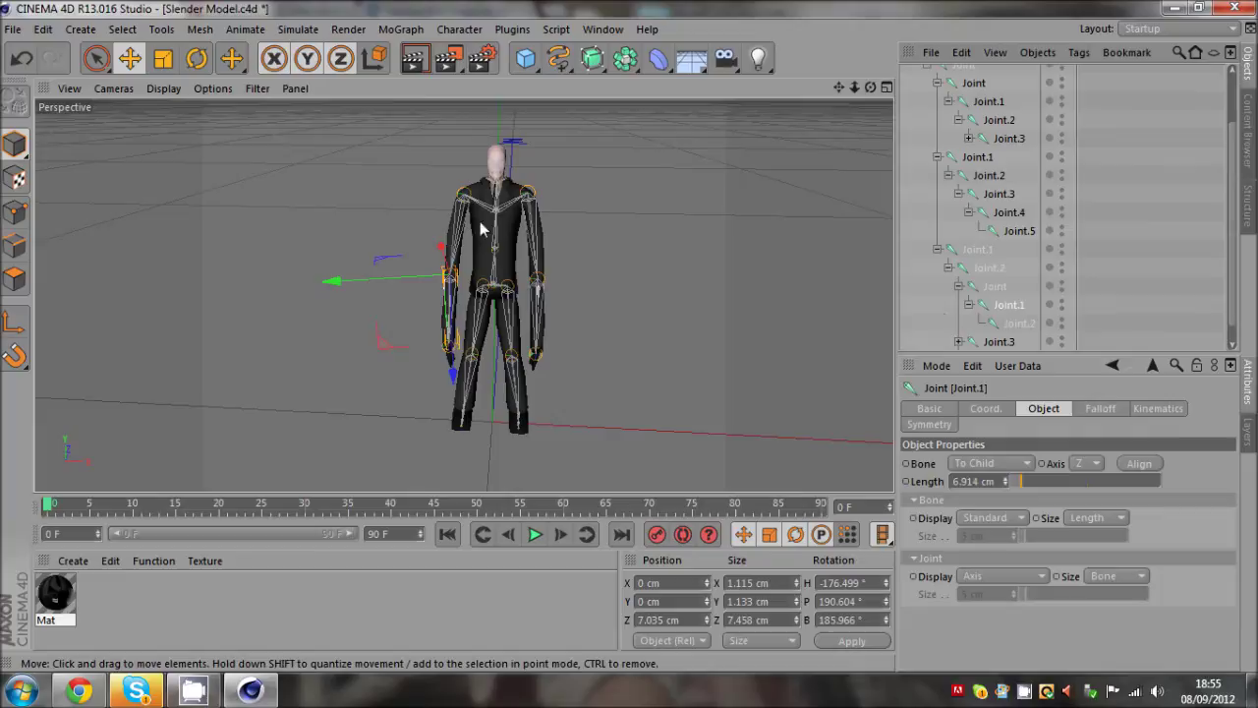
{"action": "key", "text": "r"}
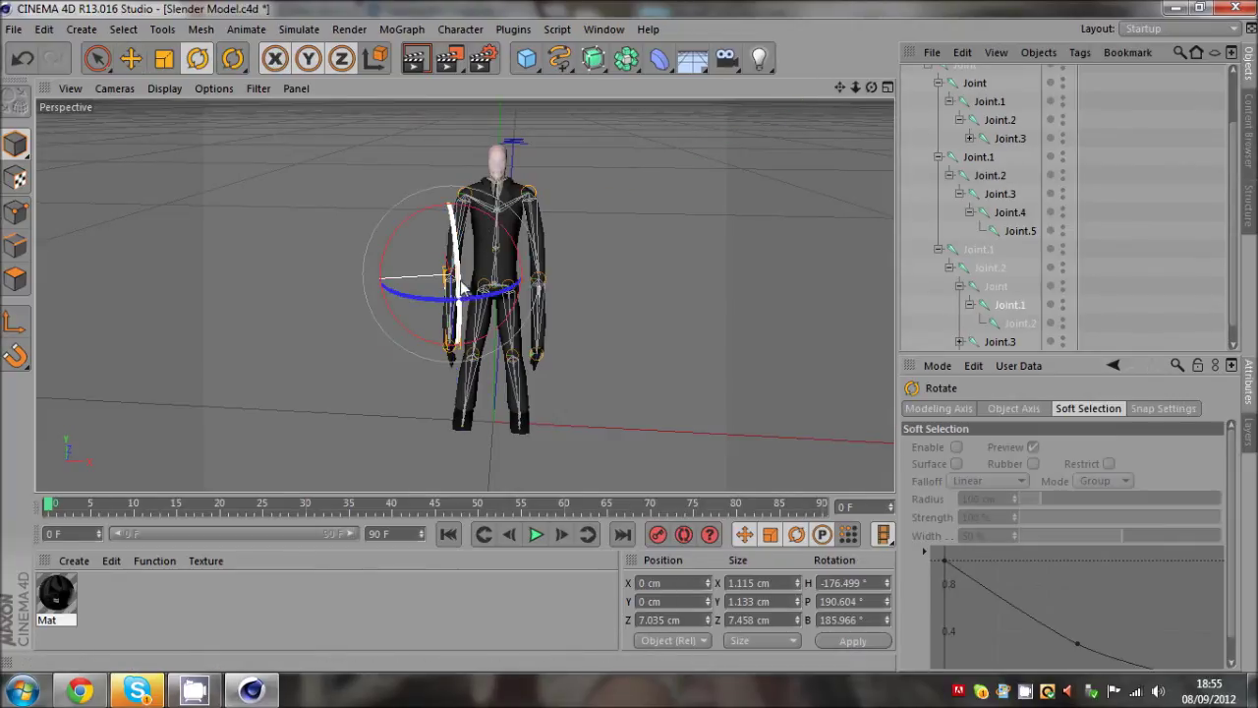
{"action": "left_click_drag", "start_coordinate": [458, 302], "coordinate": [460, 81]}
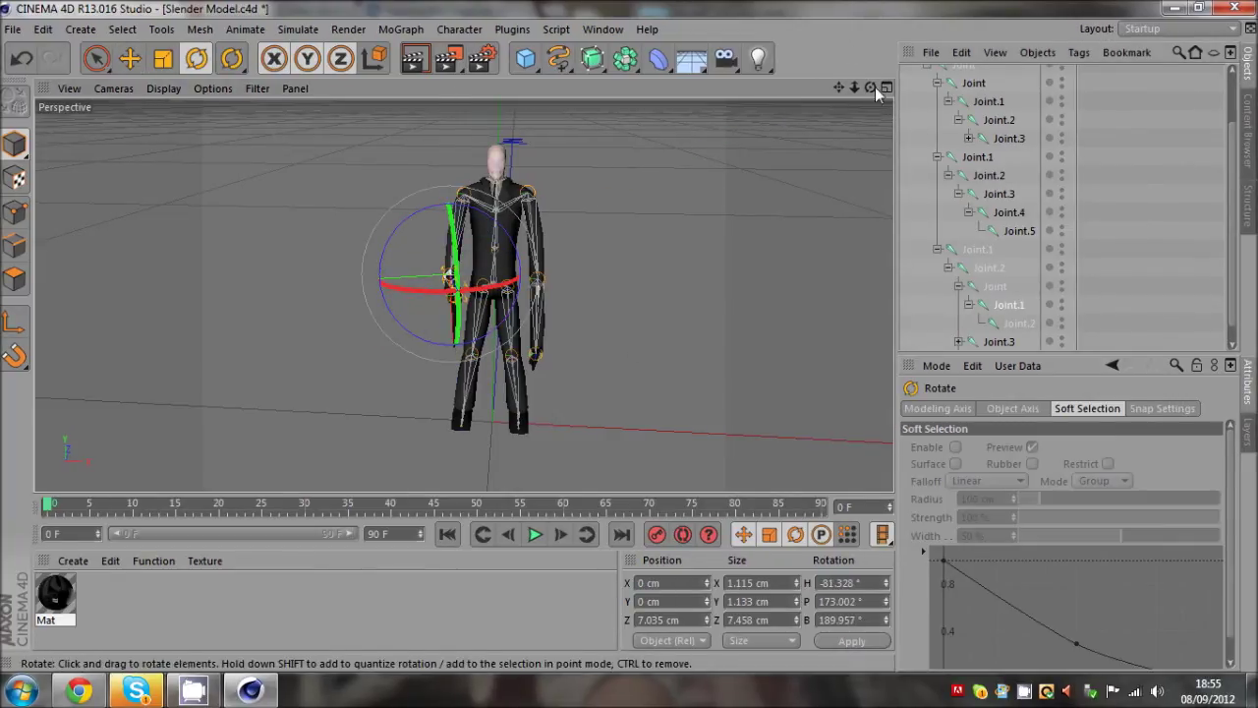
Activate the Weight Tool with the bent forearm framed from the side
{"action": "left_click_drag", "start_coordinate": [870, 91], "coordinate": [628, 335]}
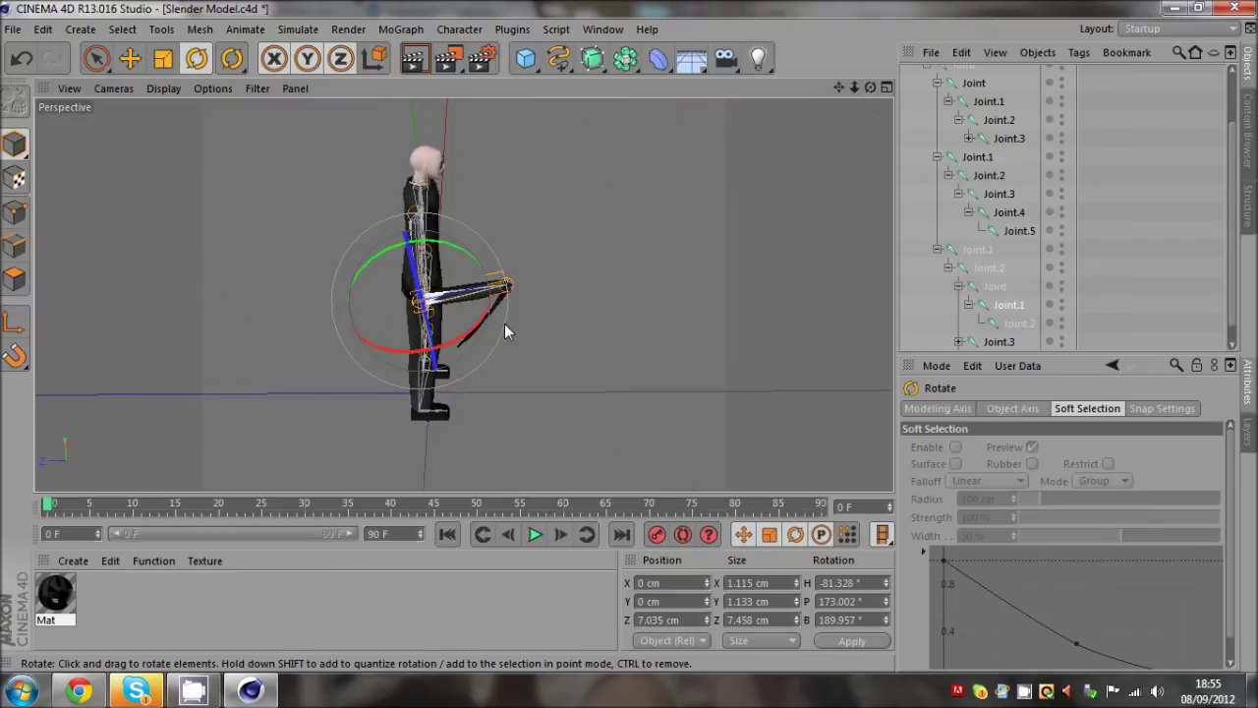
{"action": "scroll", "coordinate": [504, 324], "scroll_direction": "up", "scroll_amount": 5}
{"action": "left_click", "coordinate": [458, 29]}
{"action": "left_click", "coordinate": [492, 273]}
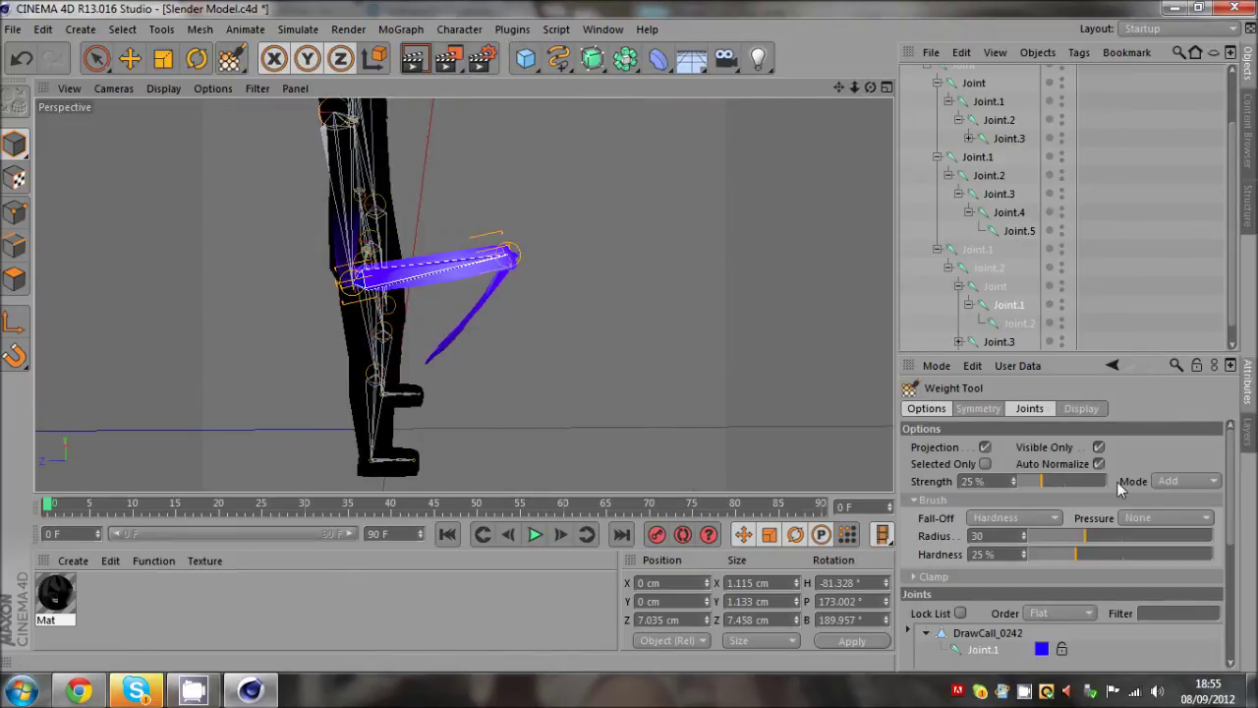
Set the Weight Tool to 100 % strength with Visible Only off, and paint the elbow joint's weight over the bent forearm and hand
{"action": "left_click_drag", "start_coordinate": [1099, 482], "coordinate": [1132, 482]}
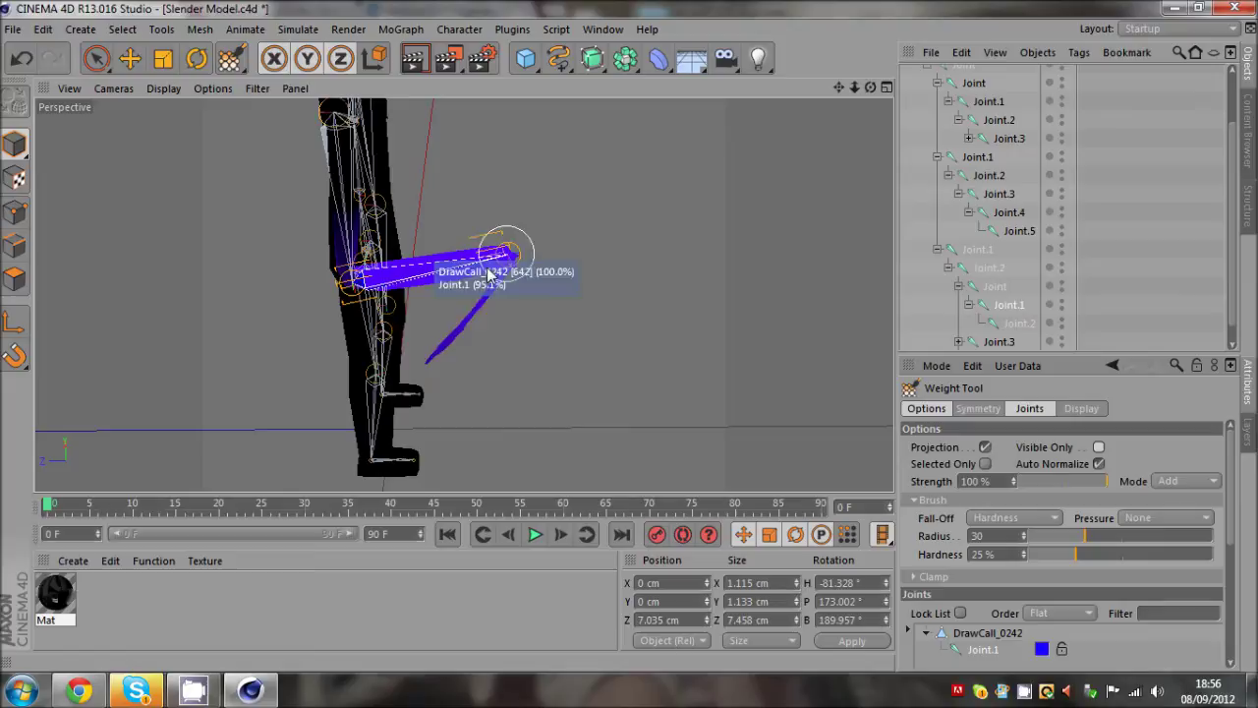
{"action": "mouse_move", "coordinate": [488, 276]}
{"action": "left_mouse_down"}
{"action": "mouse_move", "coordinate": [429, 367]}
{"action": "mouse_move", "coordinate": [430, 293]}
{"action": "mouse_move", "coordinate": [484, 259]}
{"action": "left_mouse_up"}
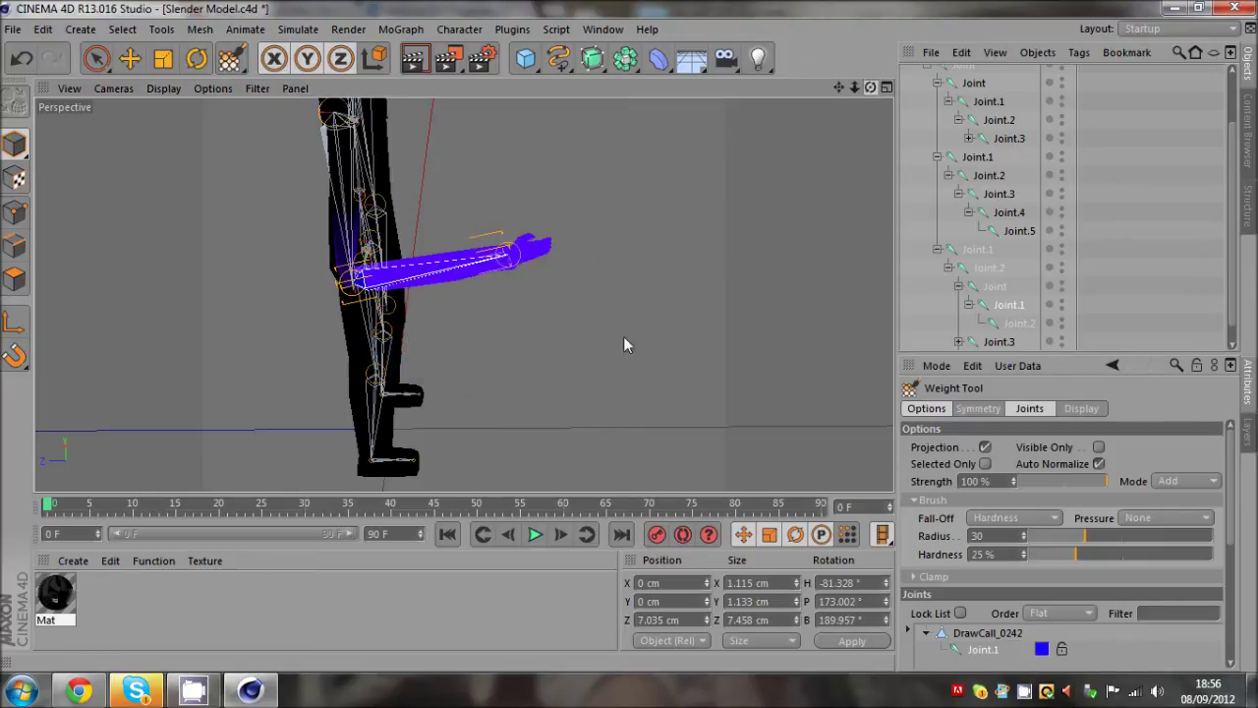
Examine the joint weights of the foot, the straight forearm and both thighs on the mesh
{"action": "left_click_drag", "start_coordinate": [627, 344], "coordinate": [907, 118], "text": "alt"}
{"action": "left_click", "coordinate": [1004, 216]}
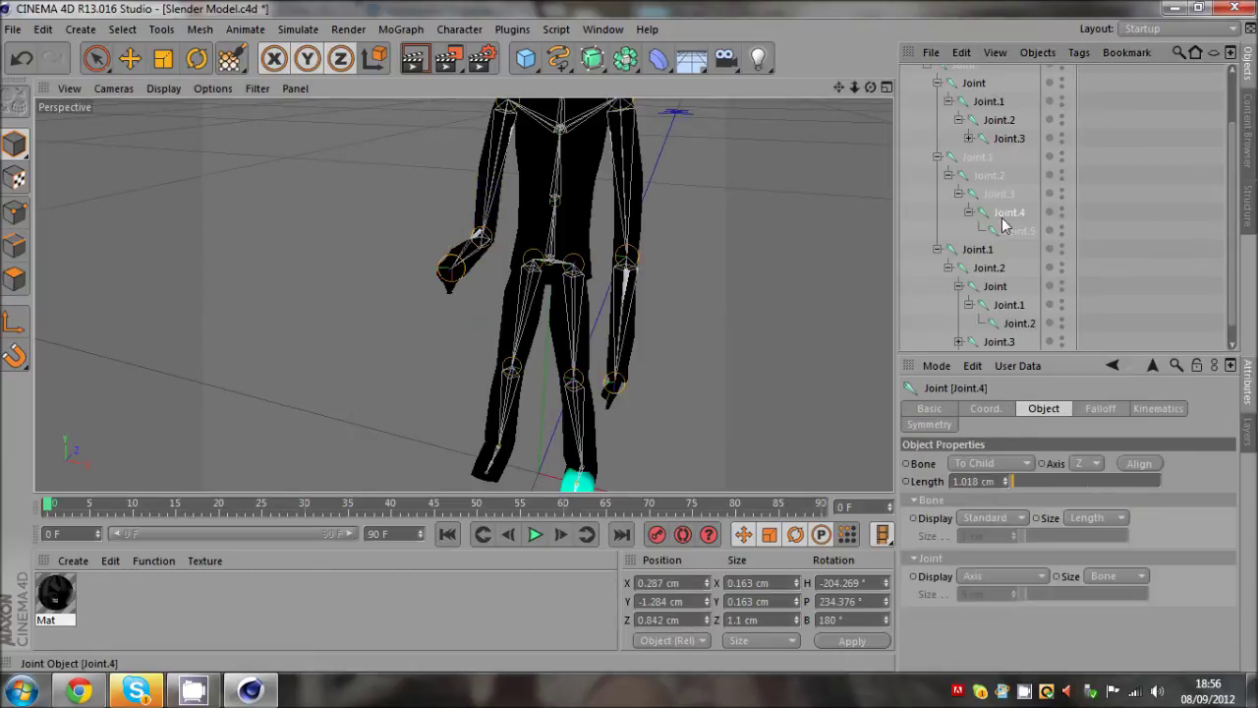
{"action": "scroll", "coordinate": [1004, 325], "scroll_direction": "down", "scroll_amount": 1}
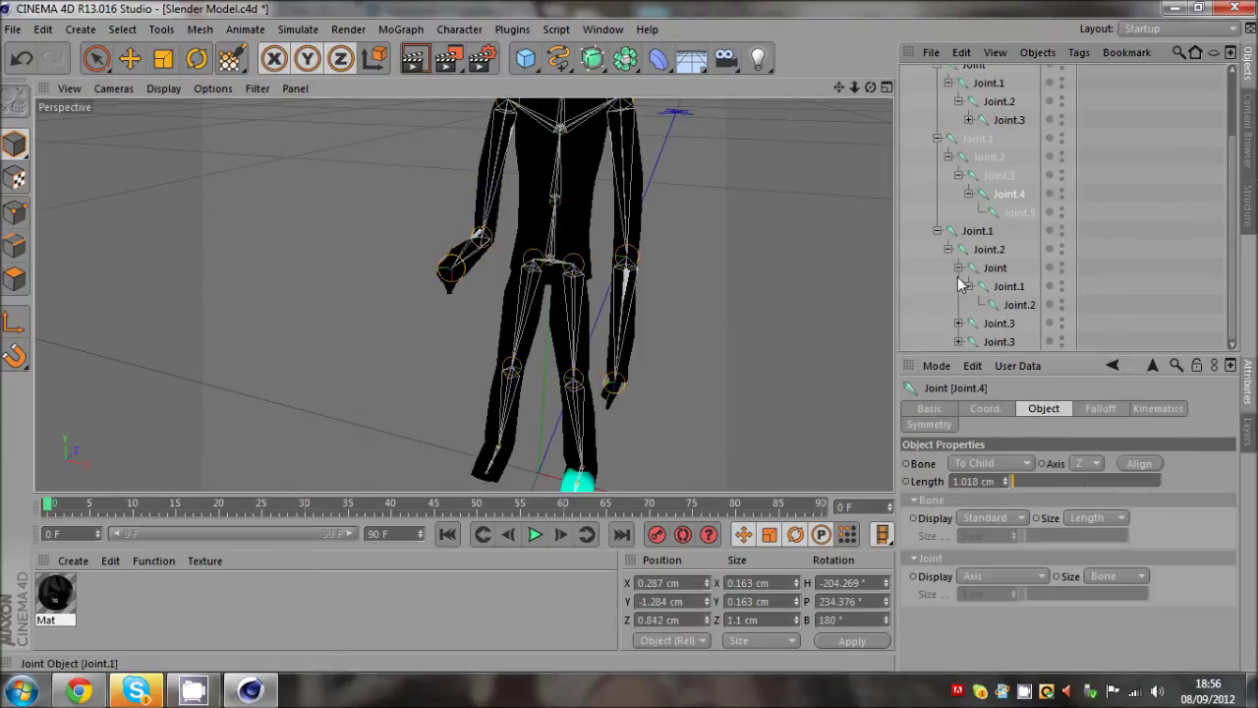
{"action": "left_click", "coordinate": [959, 269]}
{"action": "left_click", "coordinate": [1004, 340]}
{"action": "scroll", "coordinate": [1003, 340], "scroll_direction": "down", "scroll_amount": 1}
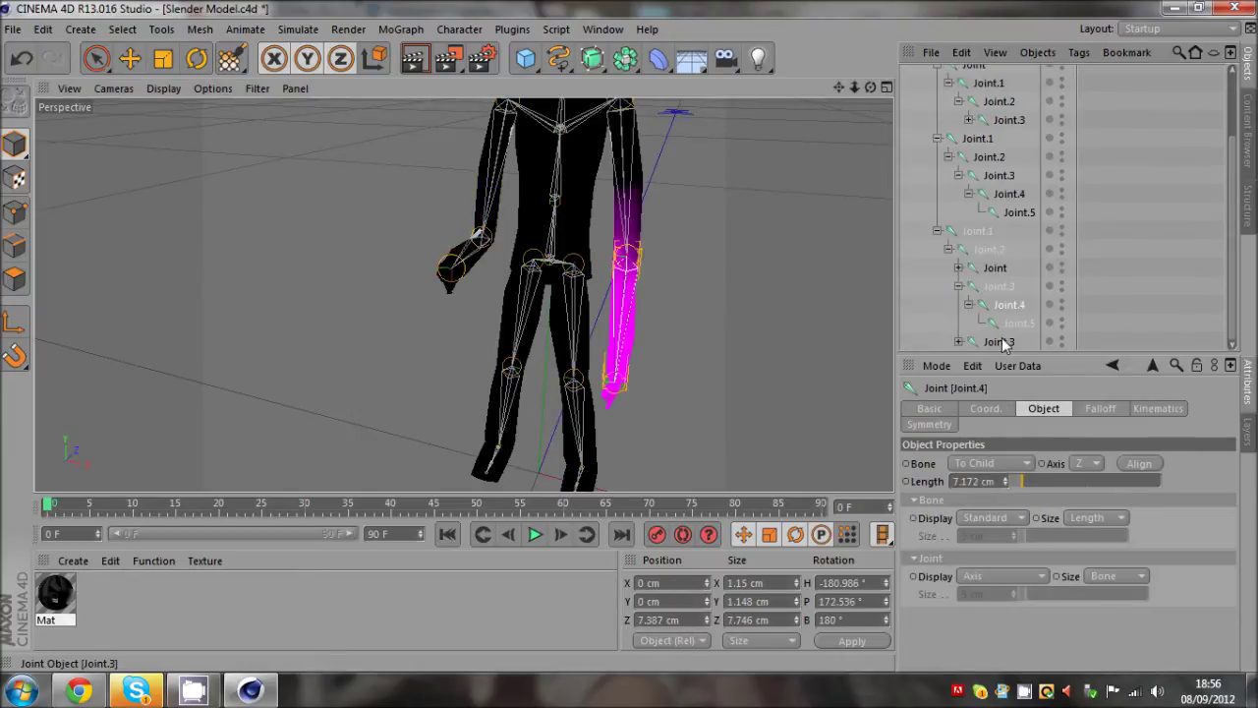
{"action": "mouse_move", "coordinate": [871, 89]}
{"action": "left_mouse_down"}
{"action": "mouse_move", "coordinate": [629, 343]}
{"action": "mouse_move", "coordinate": [463, 295]}
{"action": "left_mouse_up"}
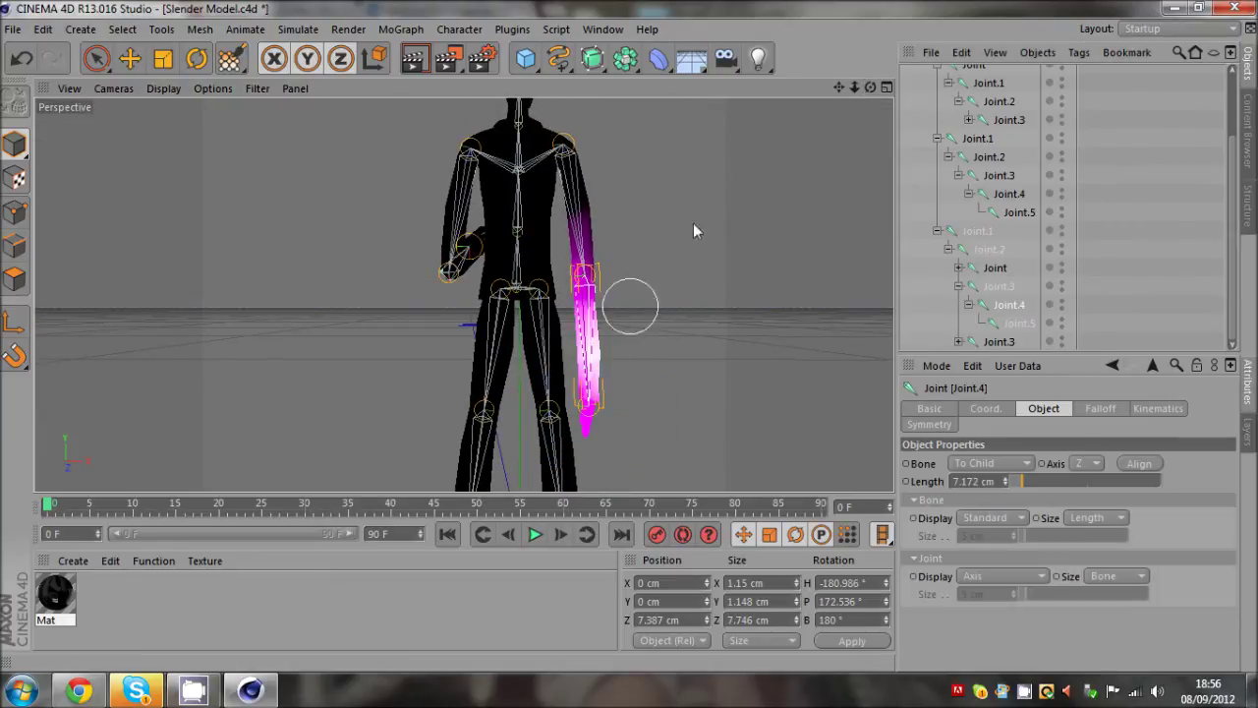
{"action": "scroll", "coordinate": [960, 284], "scroll_direction": "up", "scroll_amount": 1}
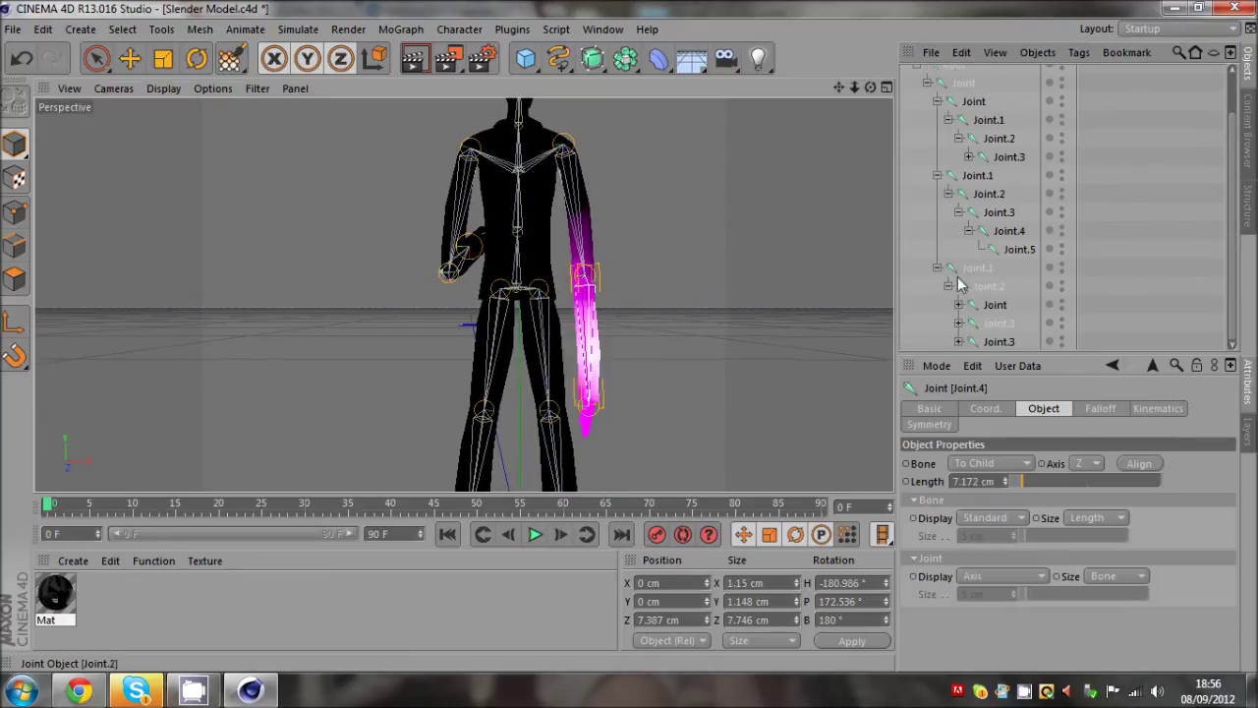
{"action": "left_click", "coordinate": [965, 179]}
{"action": "left_click_drag", "start_coordinate": [841, 86], "coordinate": [854, 2]}
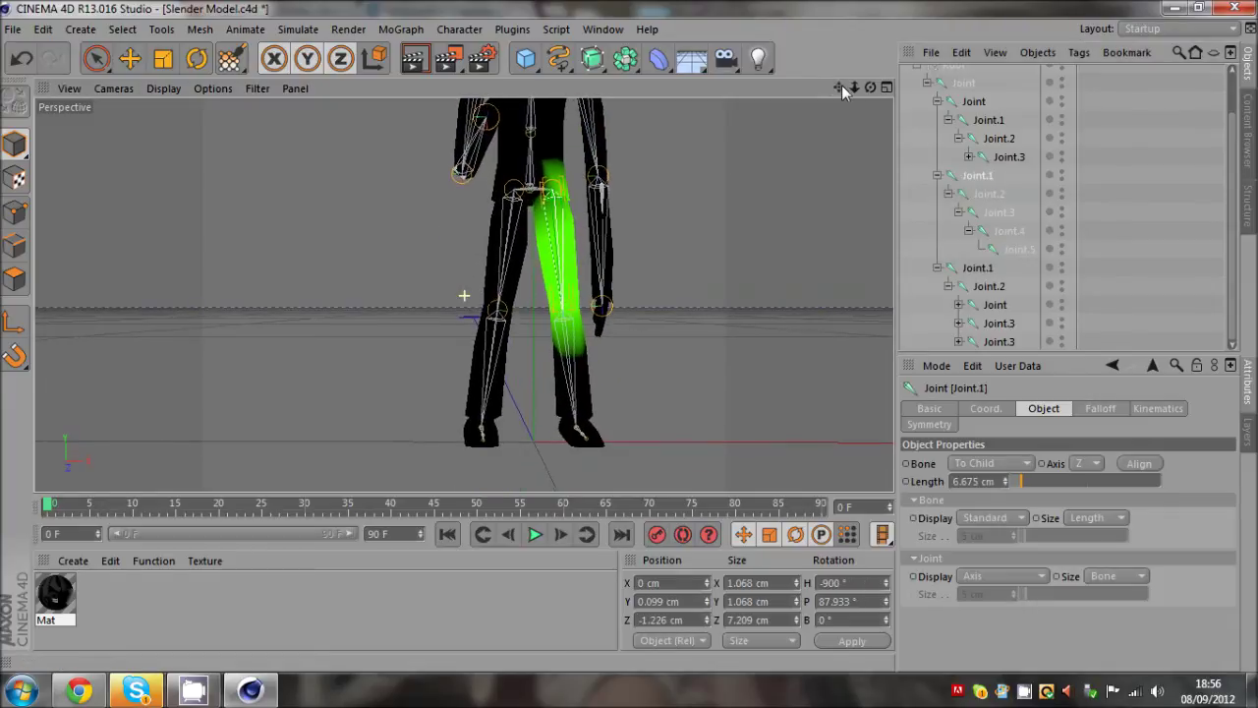
{"action": "left_click", "coordinate": [969, 108]}
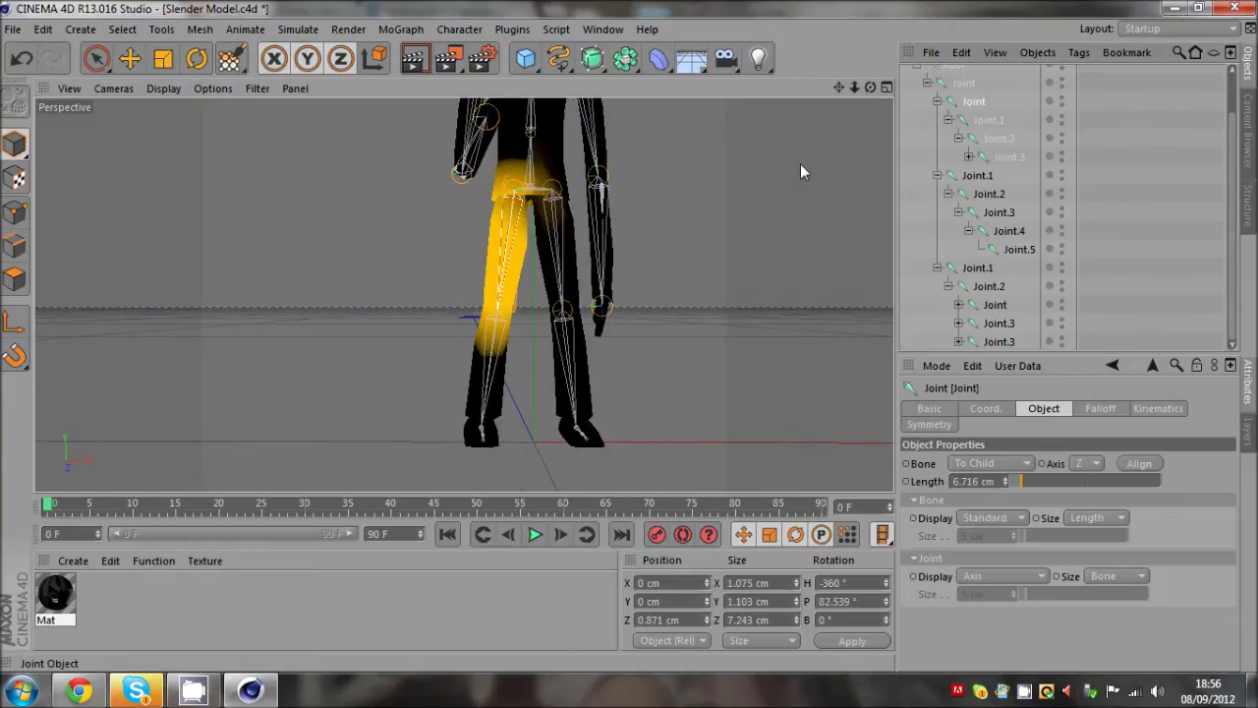
{"action": "left_click_drag", "start_coordinate": [840, 89], "coordinate": [628, 337]}
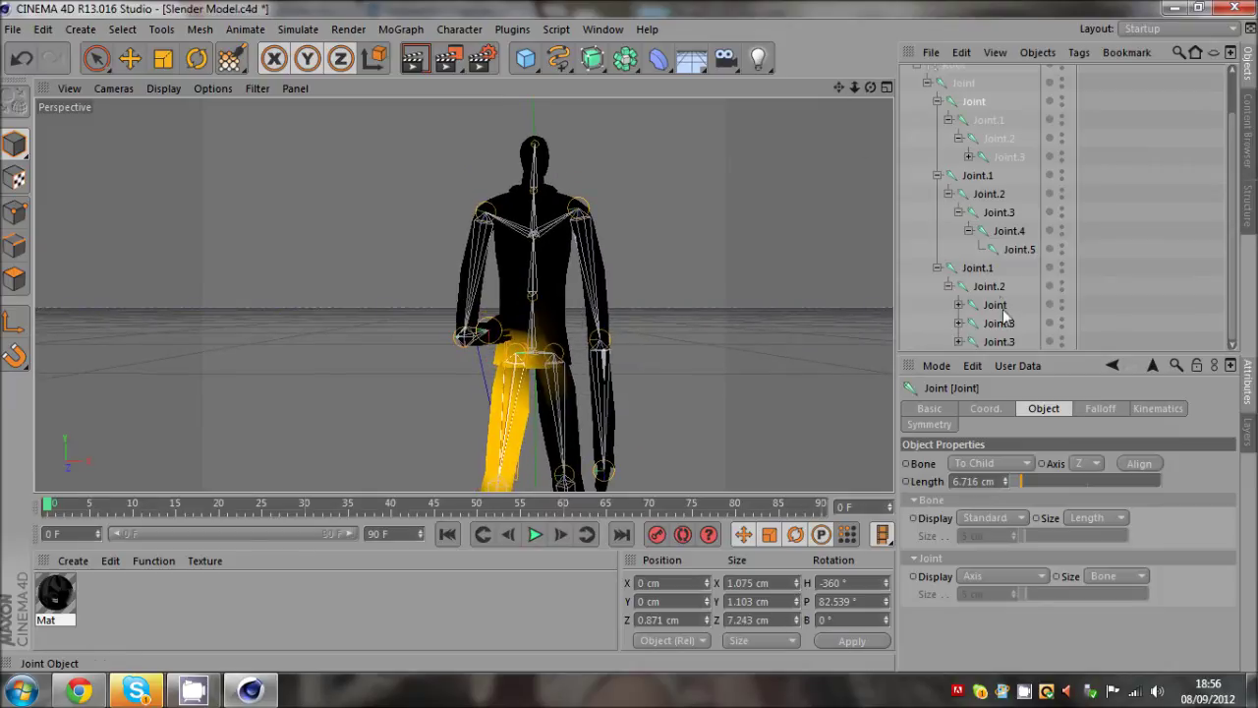
Switch the Weight Tool to Erase mode and remove the head joint's weight from the shoulders and upper chest
{"action": "left_click", "coordinate": [997, 341]}
{"action": "left_click_drag", "start_coordinate": [871, 87], "coordinate": [628, 335]}
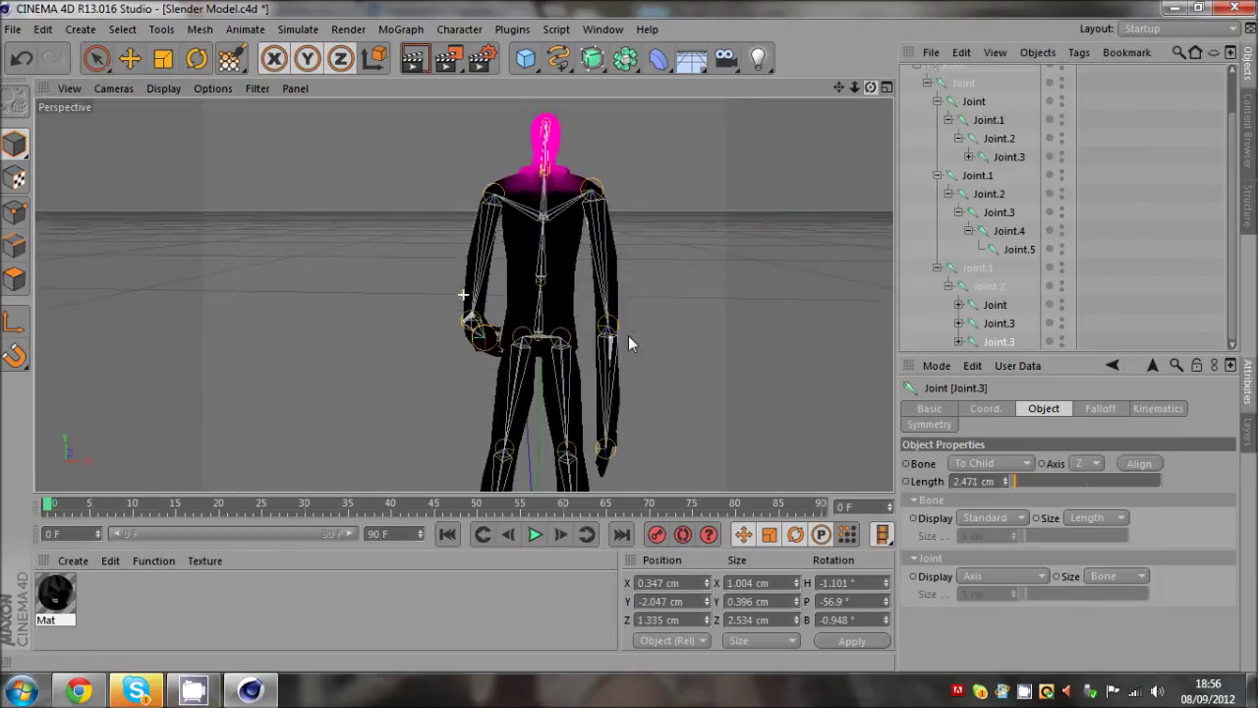
{"action": "scroll", "coordinate": [606, 113], "scroll_direction": "up", "scroll_amount": 5}
{"action": "left_click", "coordinate": [230, 59]}
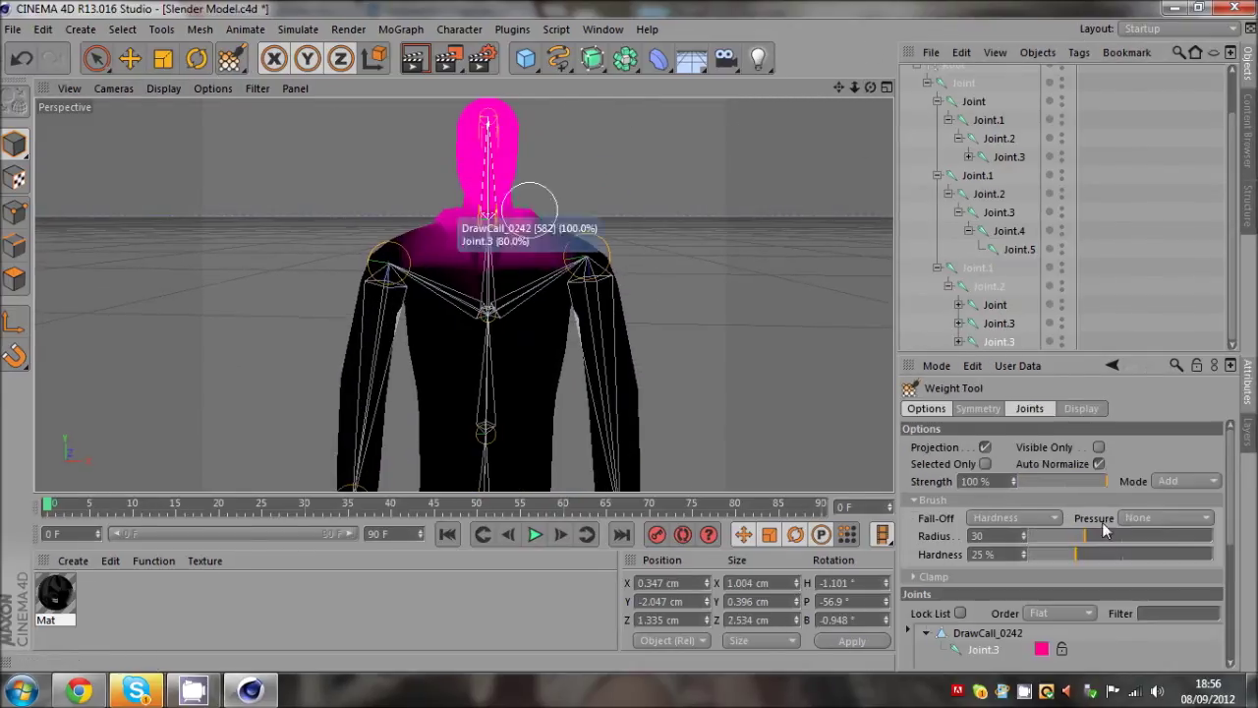
{"action": "left_click", "coordinate": [1187, 480]}
{"action": "left_click", "coordinate": [1170, 335]}
{"action": "mouse_move", "coordinate": [378, 266]}
{"action": "left_mouse_down"}
{"action": "mouse_move", "coordinate": [497, 273]}
{"action": "mouse_move", "coordinate": [637, 230]}
{"action": "mouse_move", "coordinate": [444, 251]}
{"action": "left_mouse_up"}
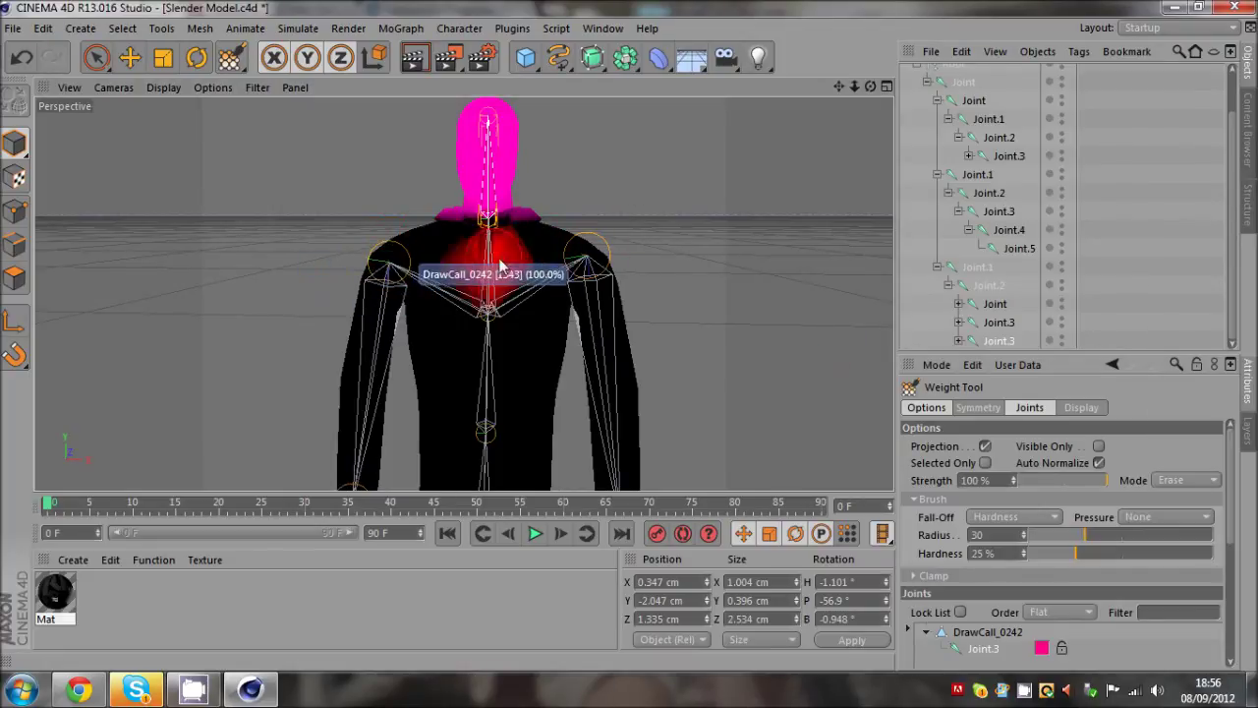
Check the torso weights of the upper spine joint Joint.2, and clear the selection
{"action": "left_click", "coordinate": [989, 285]}
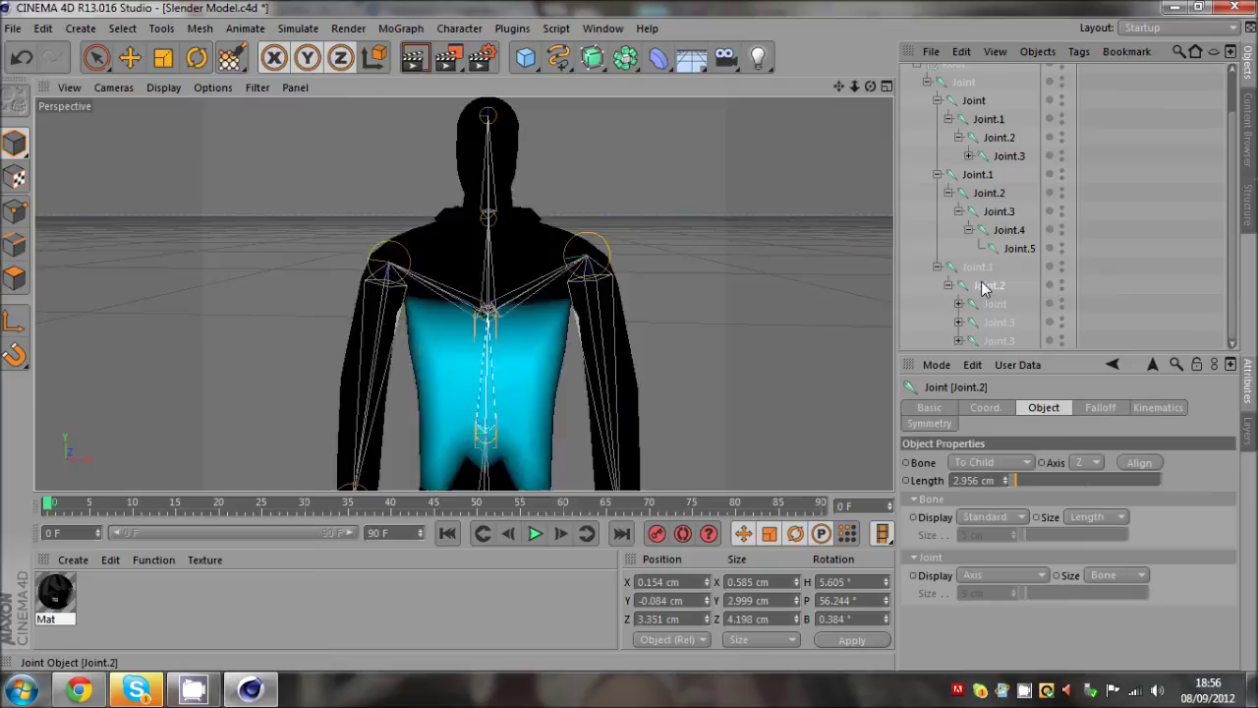
{"action": "key", "text": "r"}
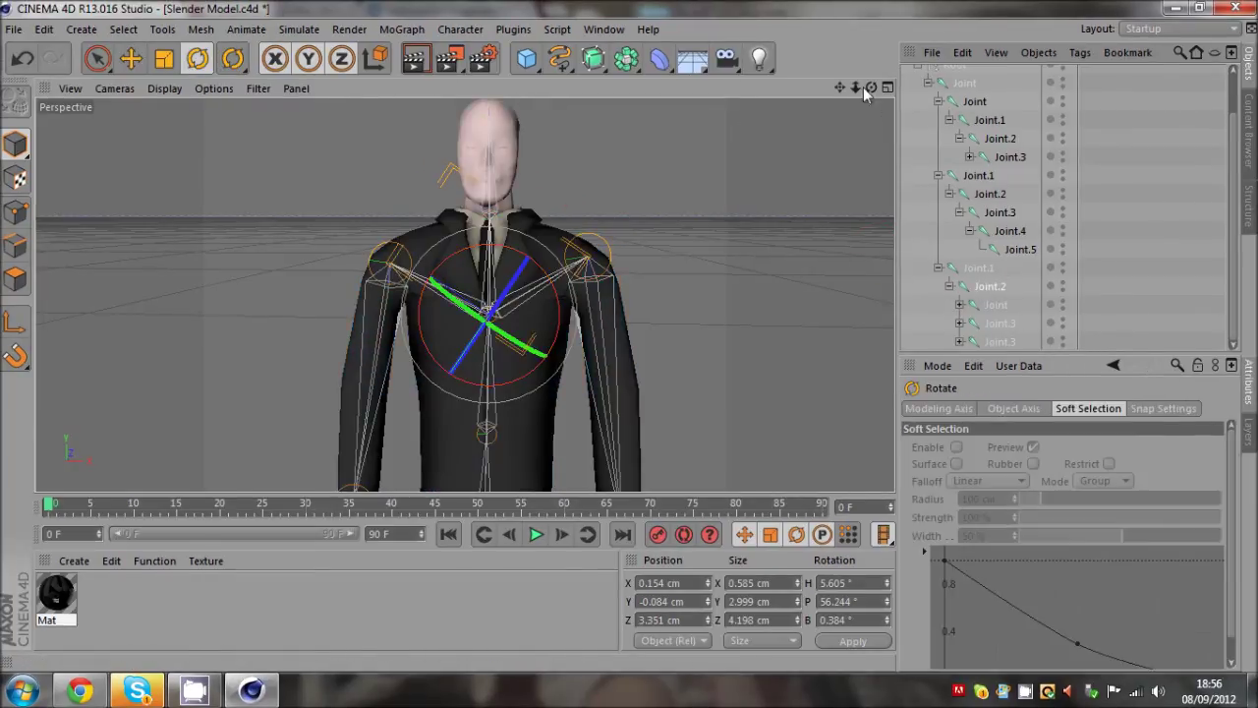
{"action": "scroll", "coordinate": [916, 91], "scroll_direction": "up", "scroll_amount": 2}
{"action": "left_click", "coordinate": [912, 84]}
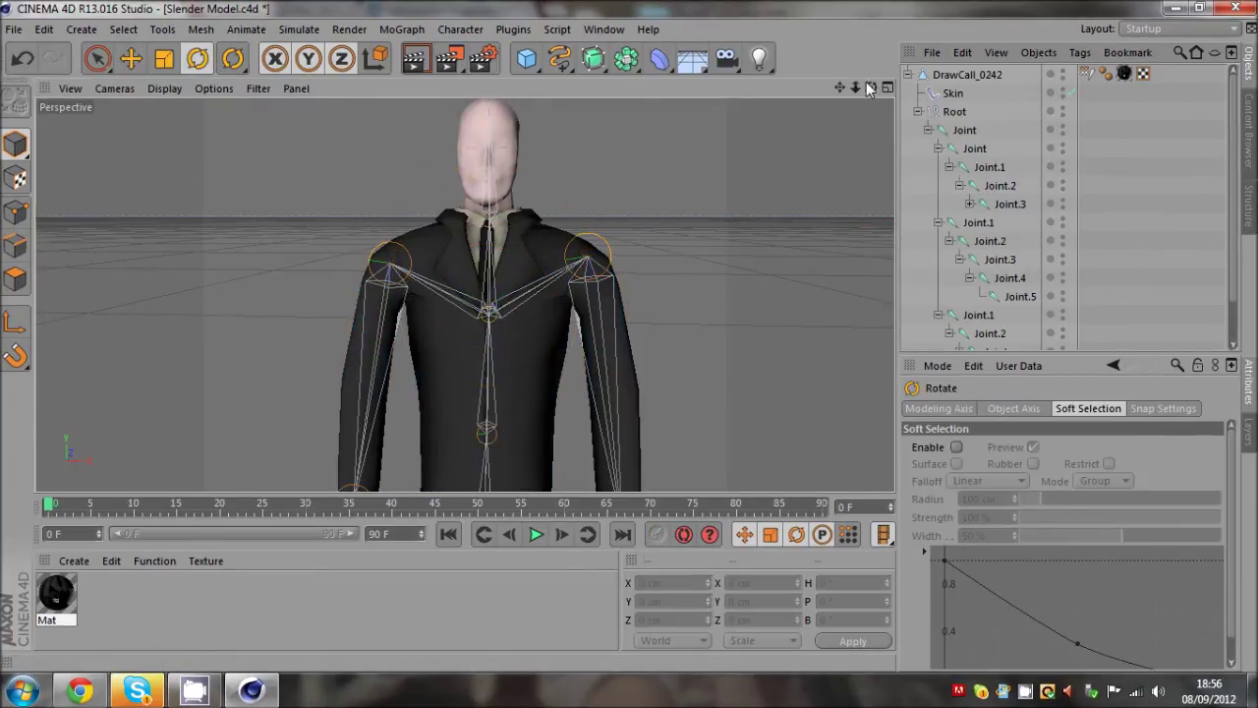
Test the binding by moving Root about 15.5 cm along negative Z, and undo the move
{"action": "left_click_drag", "start_coordinate": [856, 88], "coordinate": [889, 103]}
{"action": "left_click", "coordinate": [955, 113]}
{"action": "scroll", "coordinate": [954, 121], "scroll_direction": "down", "scroll_amount": 2}
{"action": "left_click", "coordinate": [129, 59]}
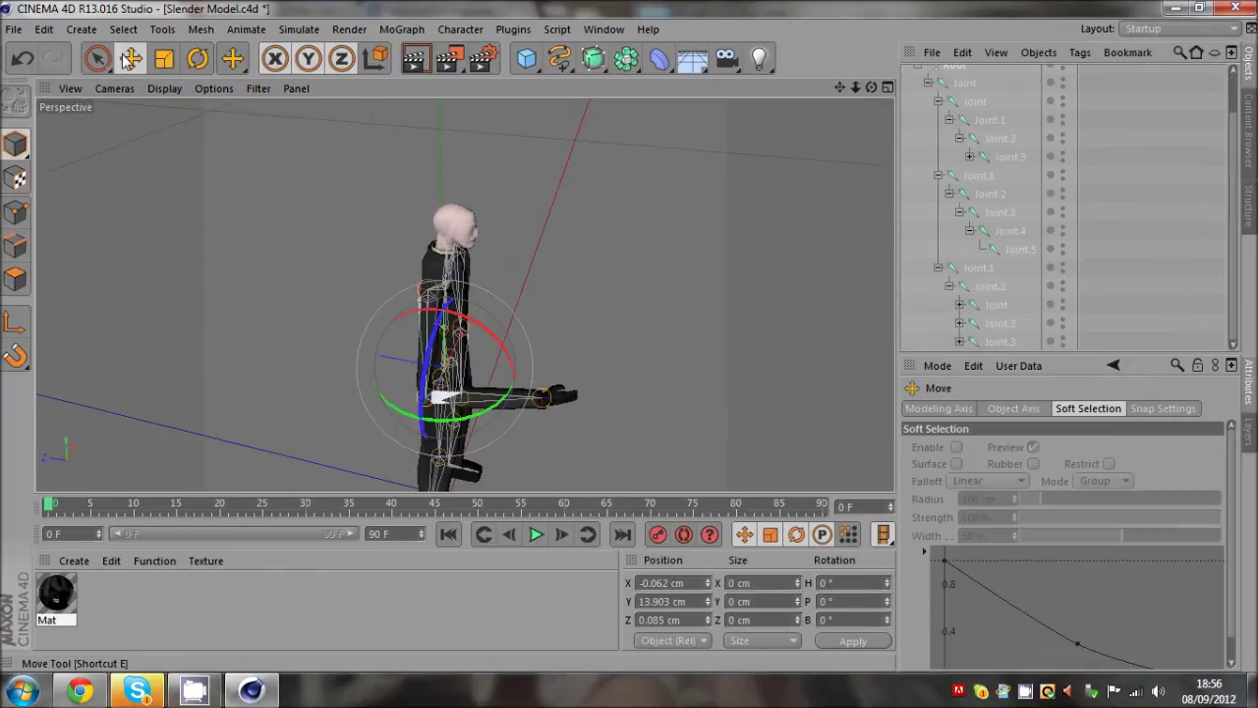
{"action": "left_click_drag", "start_coordinate": [388, 365], "coordinate": [847, 174]}
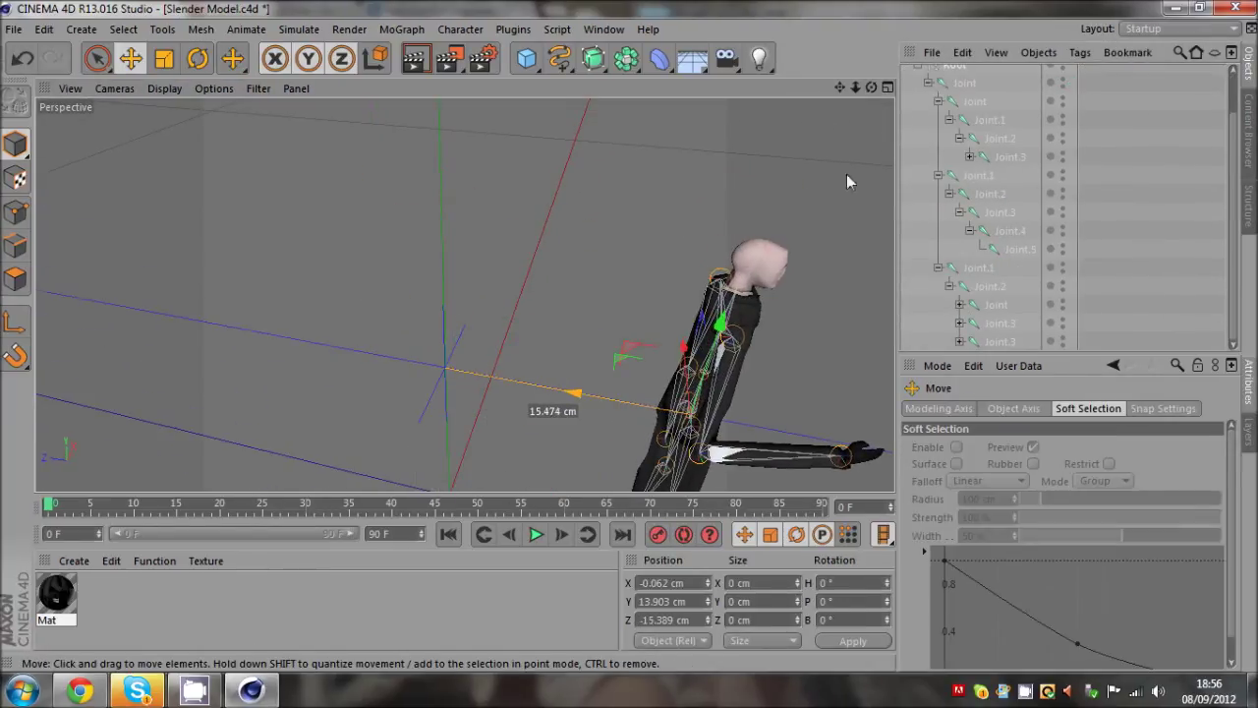
{"action": "left_click_drag", "start_coordinate": [838, 89], "coordinate": [825, 110]}
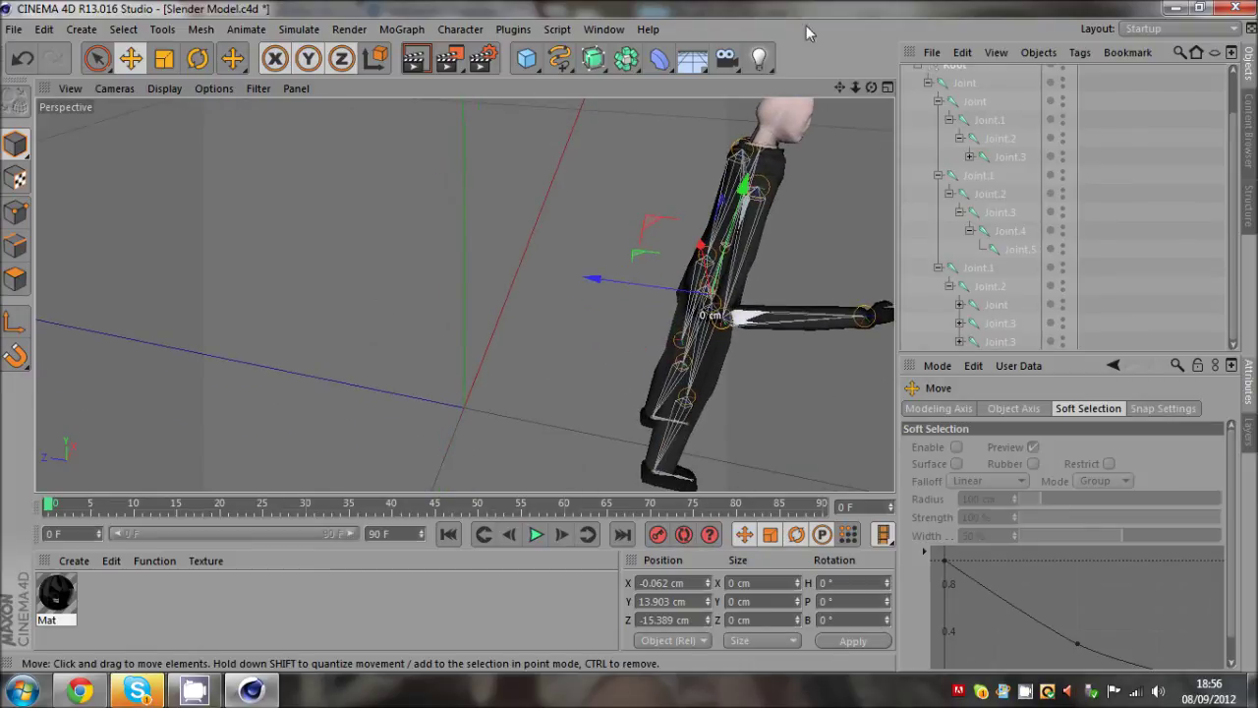
{"action": "key", "text": "ctrl+z"}
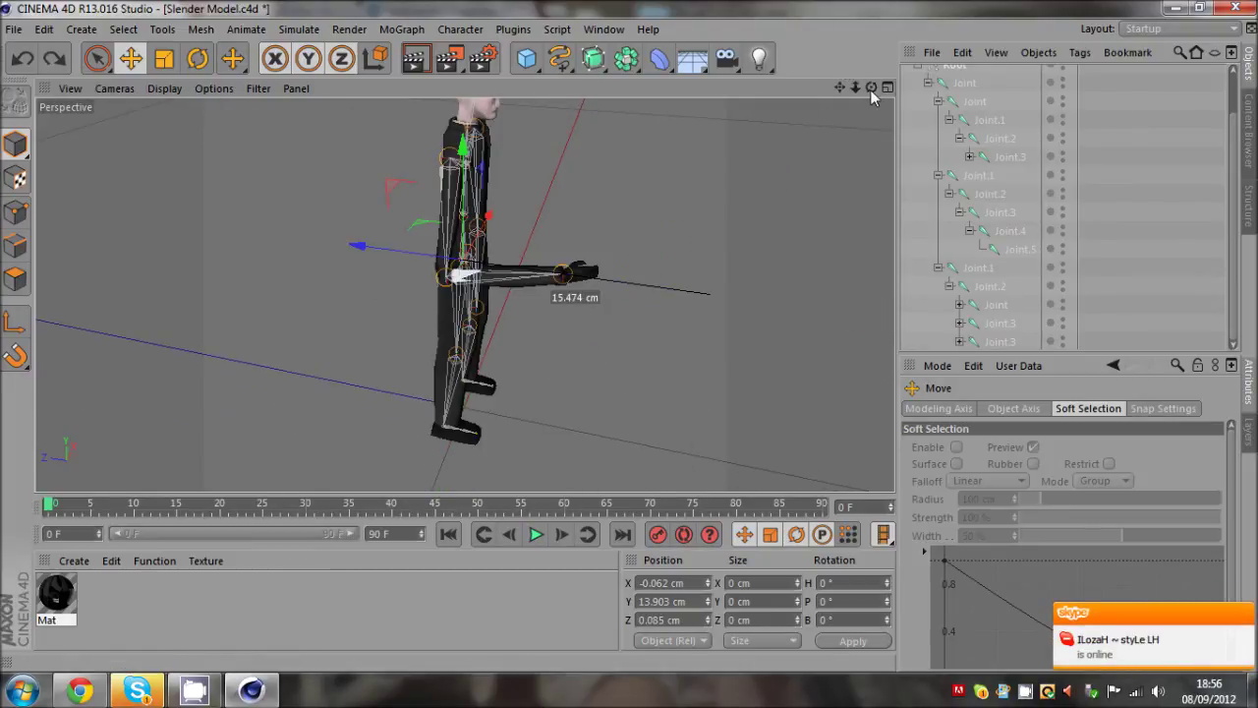
Deselect the skeleton, collapse the DrawCall_0242 hierarchy and frame the full figure from the front
{"action": "left_click_drag", "start_coordinate": [869, 90], "coordinate": [630, 336]}
{"action": "left_click", "coordinate": [1089, 162]}
{"action": "scroll", "coordinate": [1071, 160], "scroll_direction": "up", "scroll_amount": 2}
{"action": "left_click", "coordinate": [906, 75]}
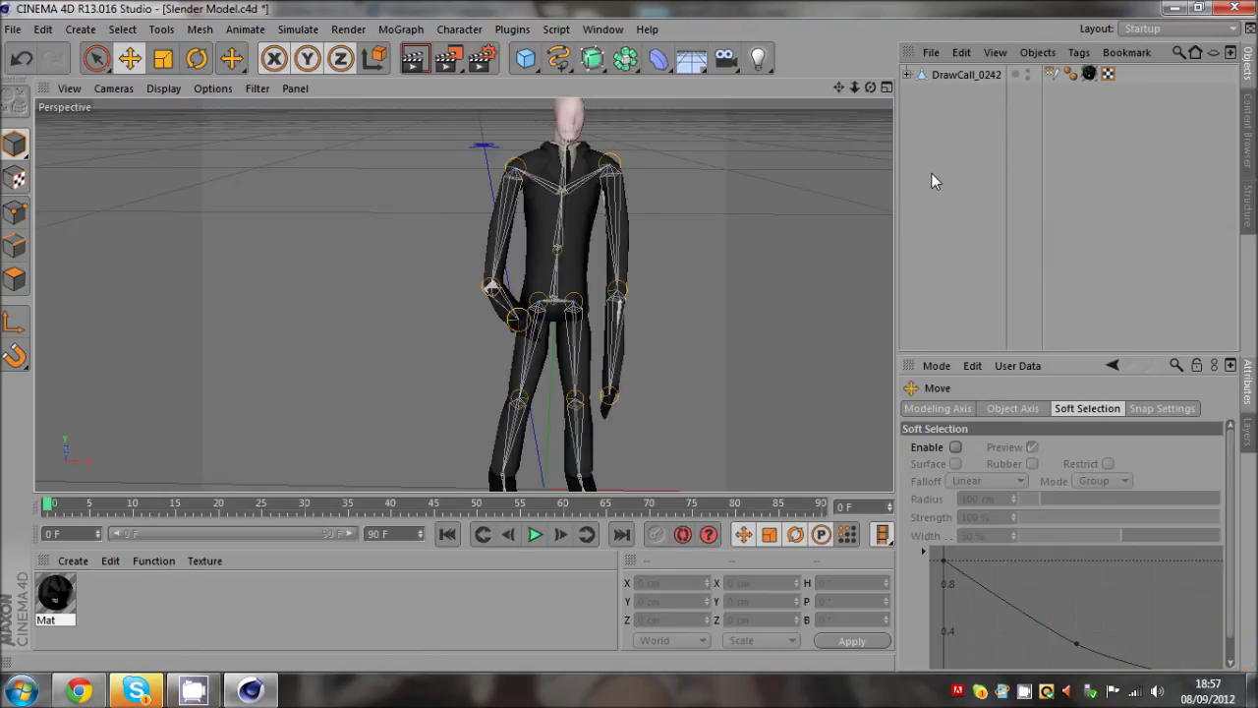
{"action": "left_click_drag", "start_coordinate": [855, 89], "coordinate": [628, 335]}
{"action": "left_click_drag", "start_coordinate": [870, 88], "coordinate": [628, 335]}
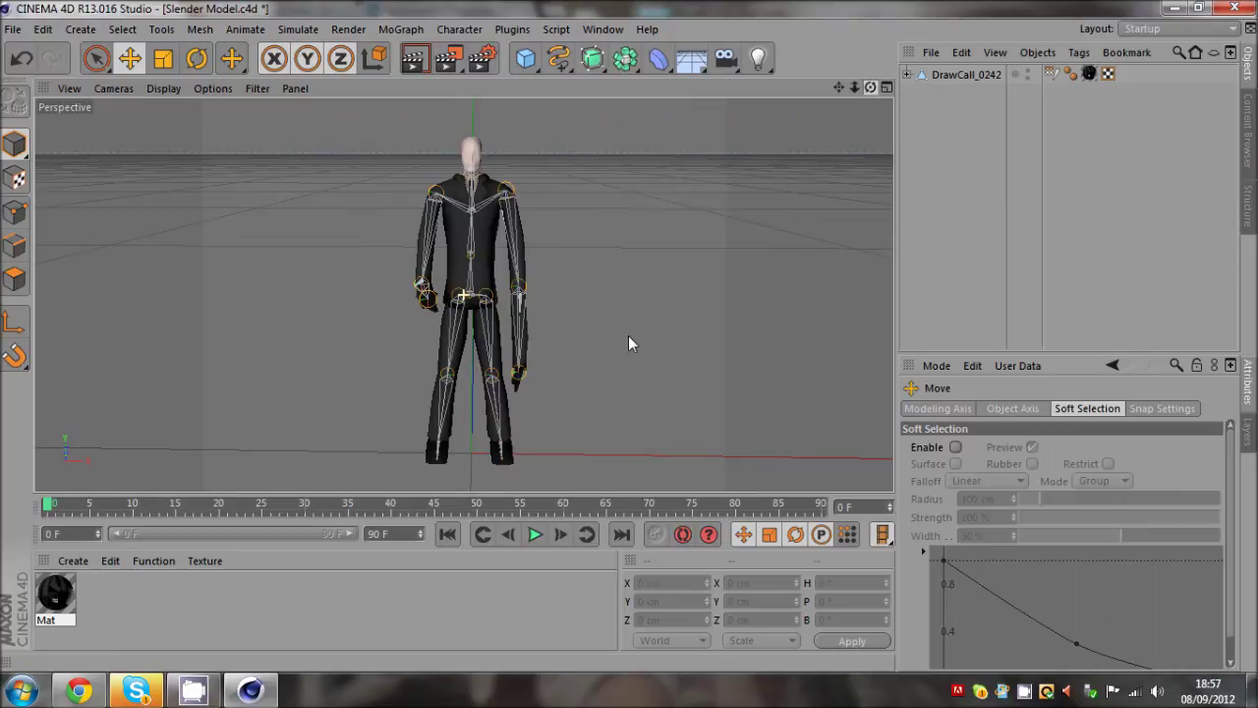